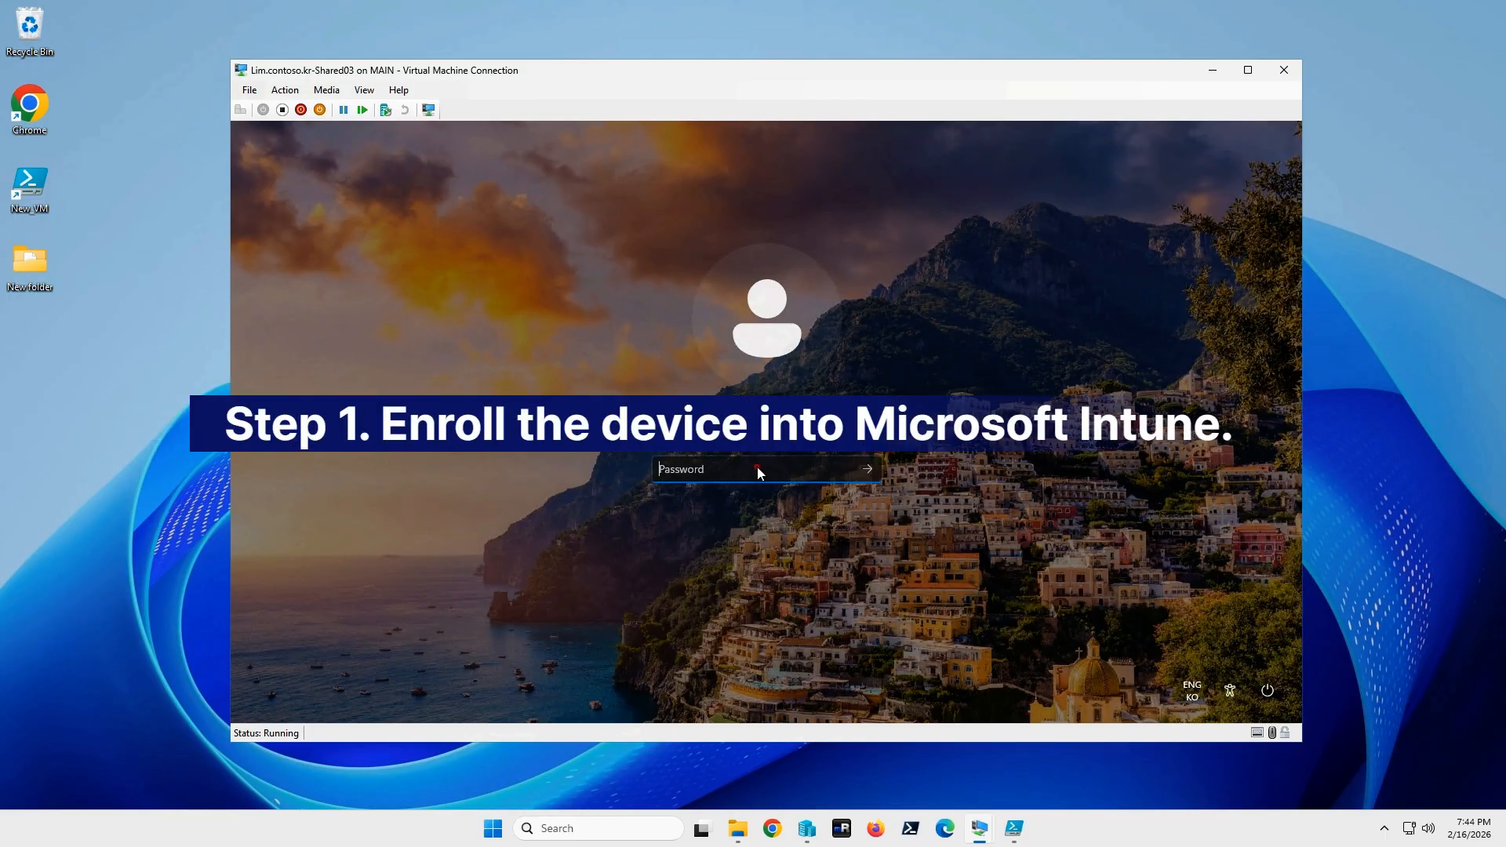
Sign in to the local account and open Windows Settings maximized.
type("**********")
key("Return")
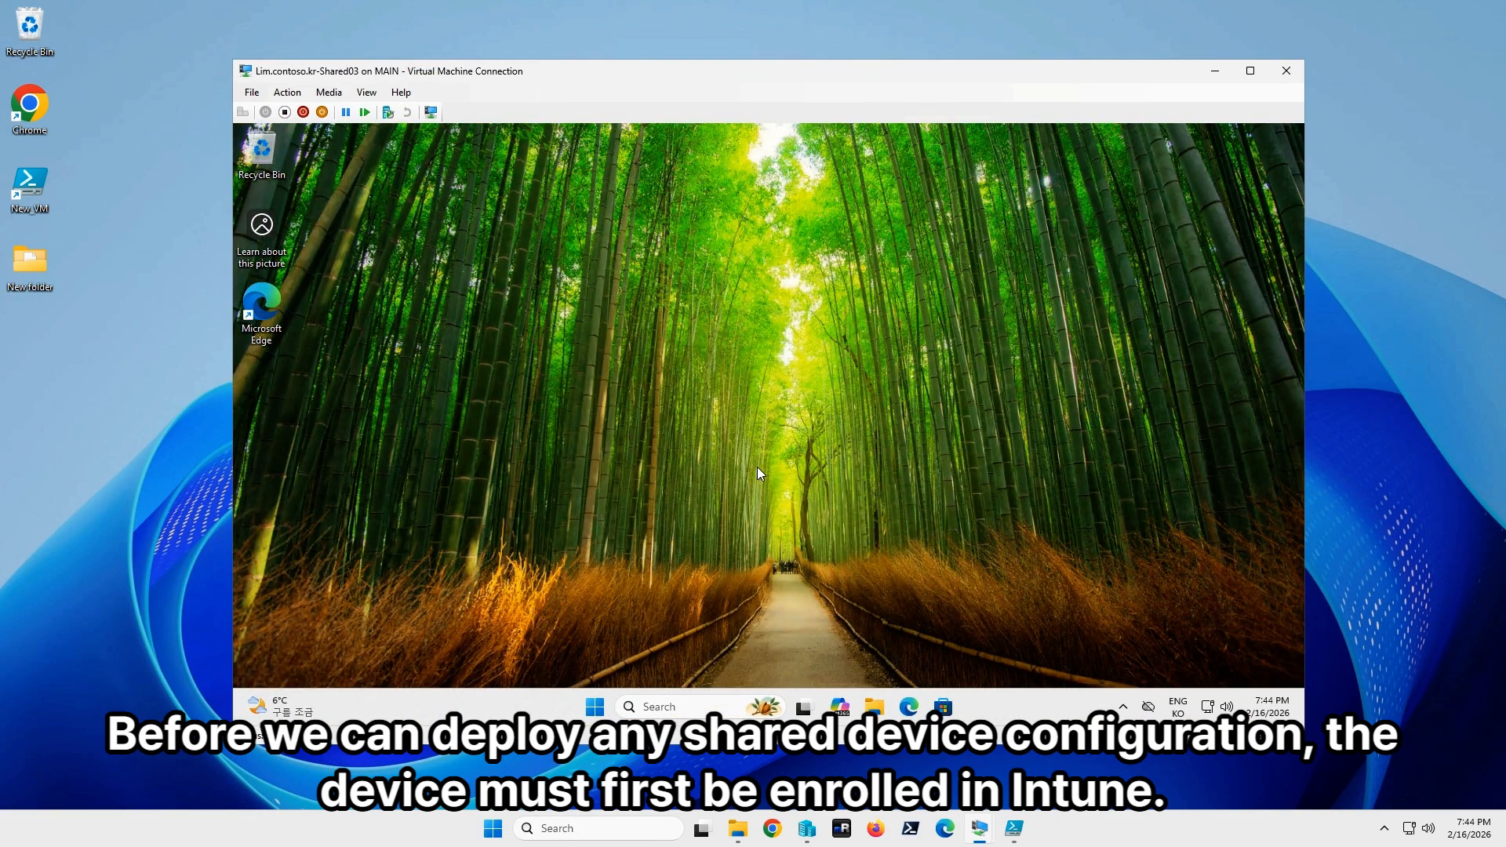
right_click(598, 707)
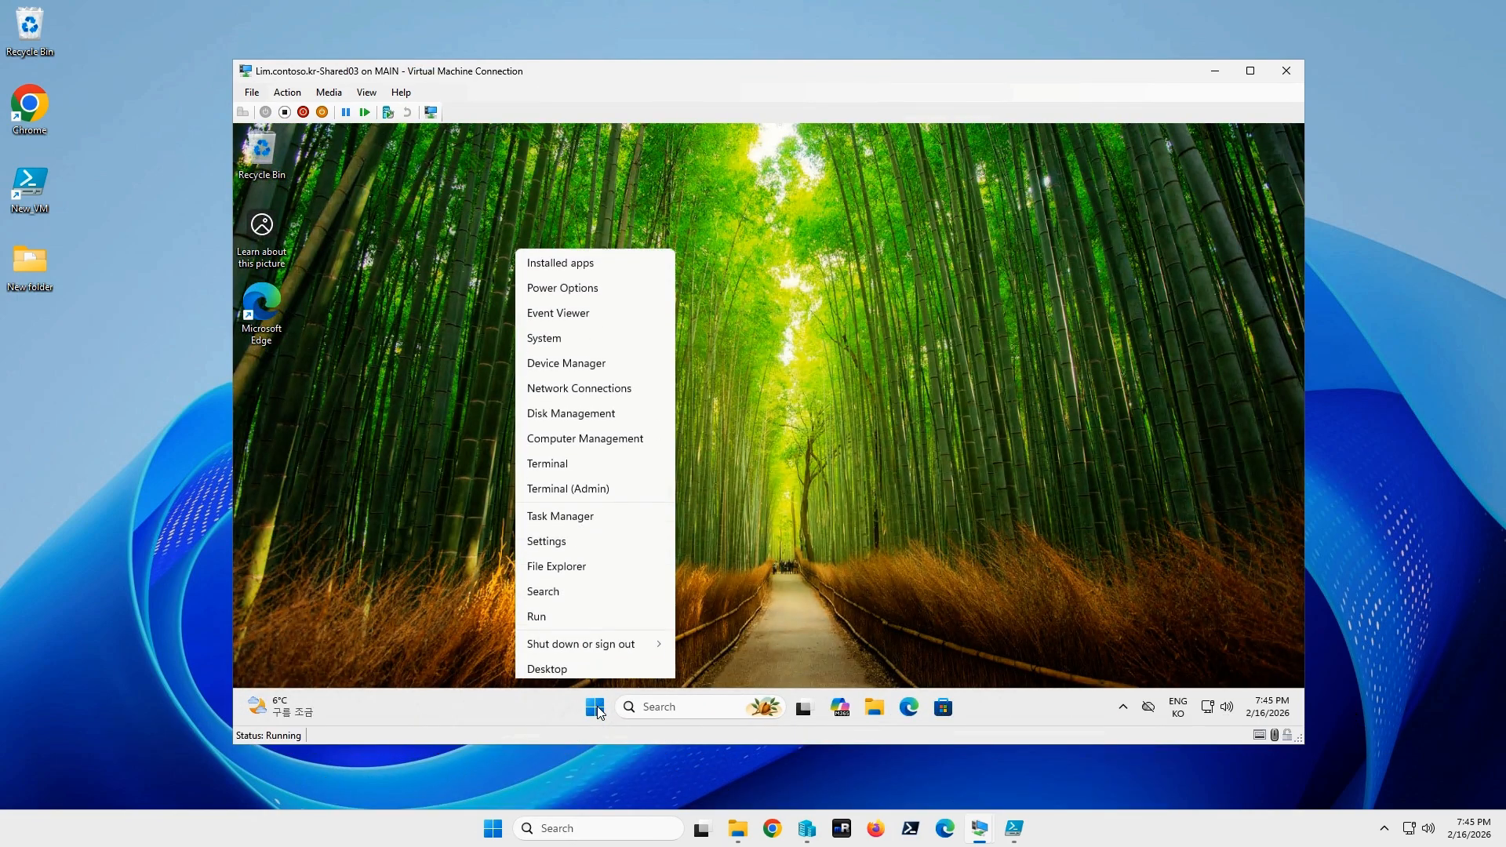
left_click(592, 540)
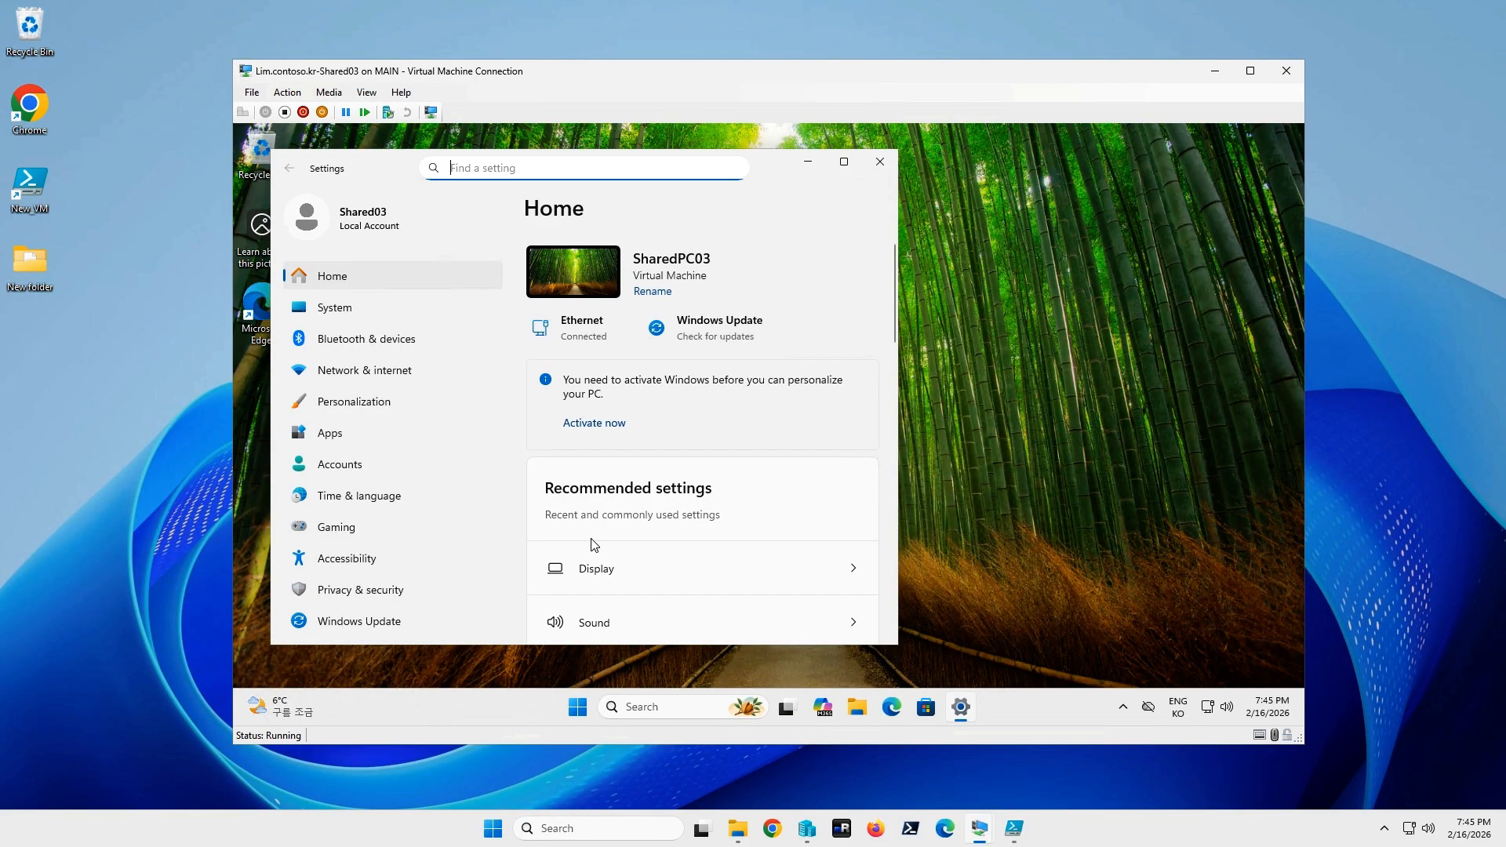
left_click(844, 161)
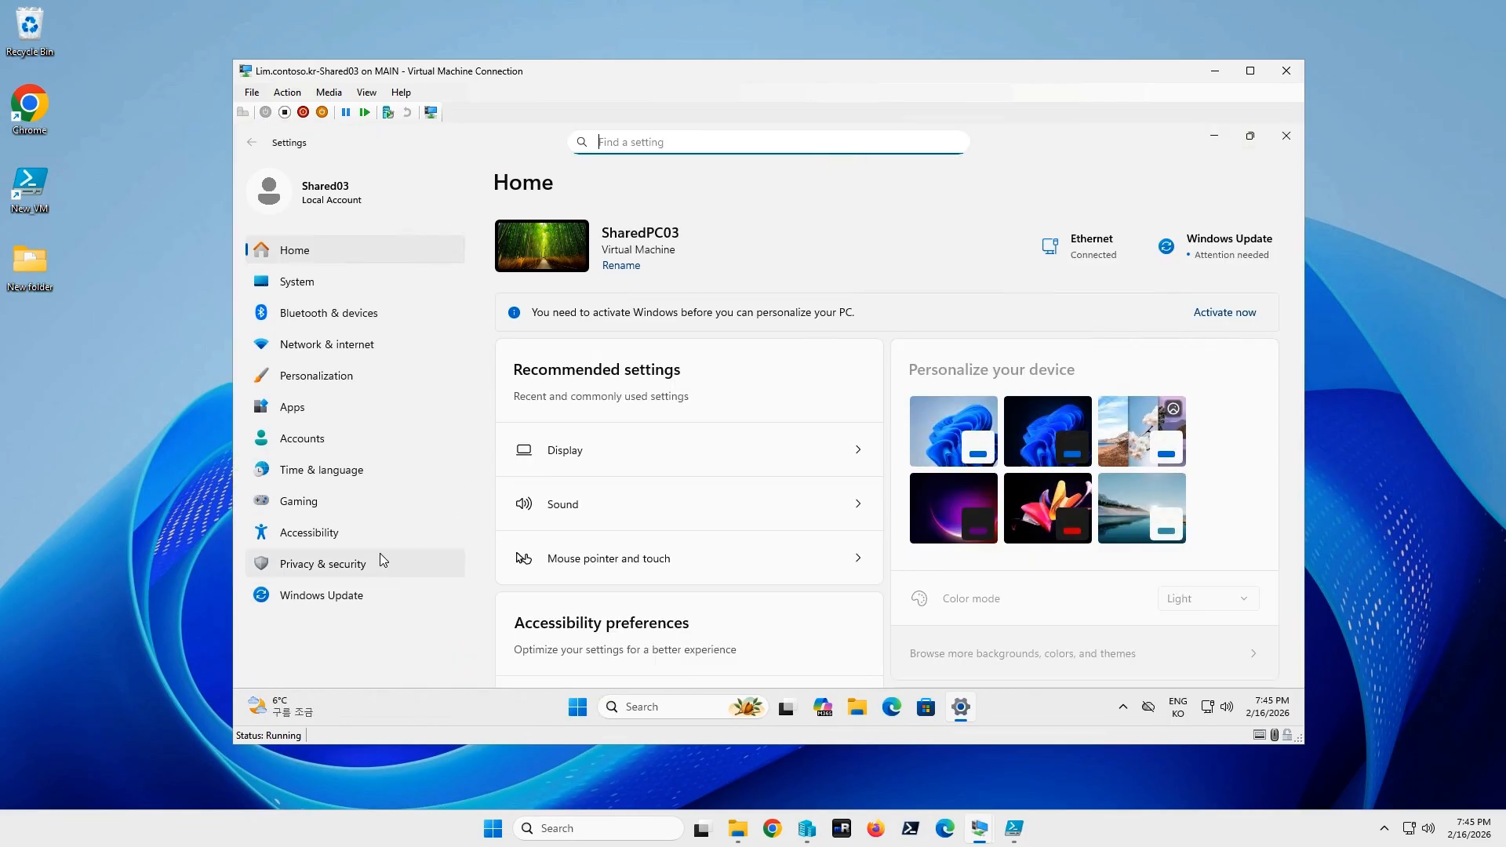
Go to Accounts > Access work or school.
left_click(351, 440)
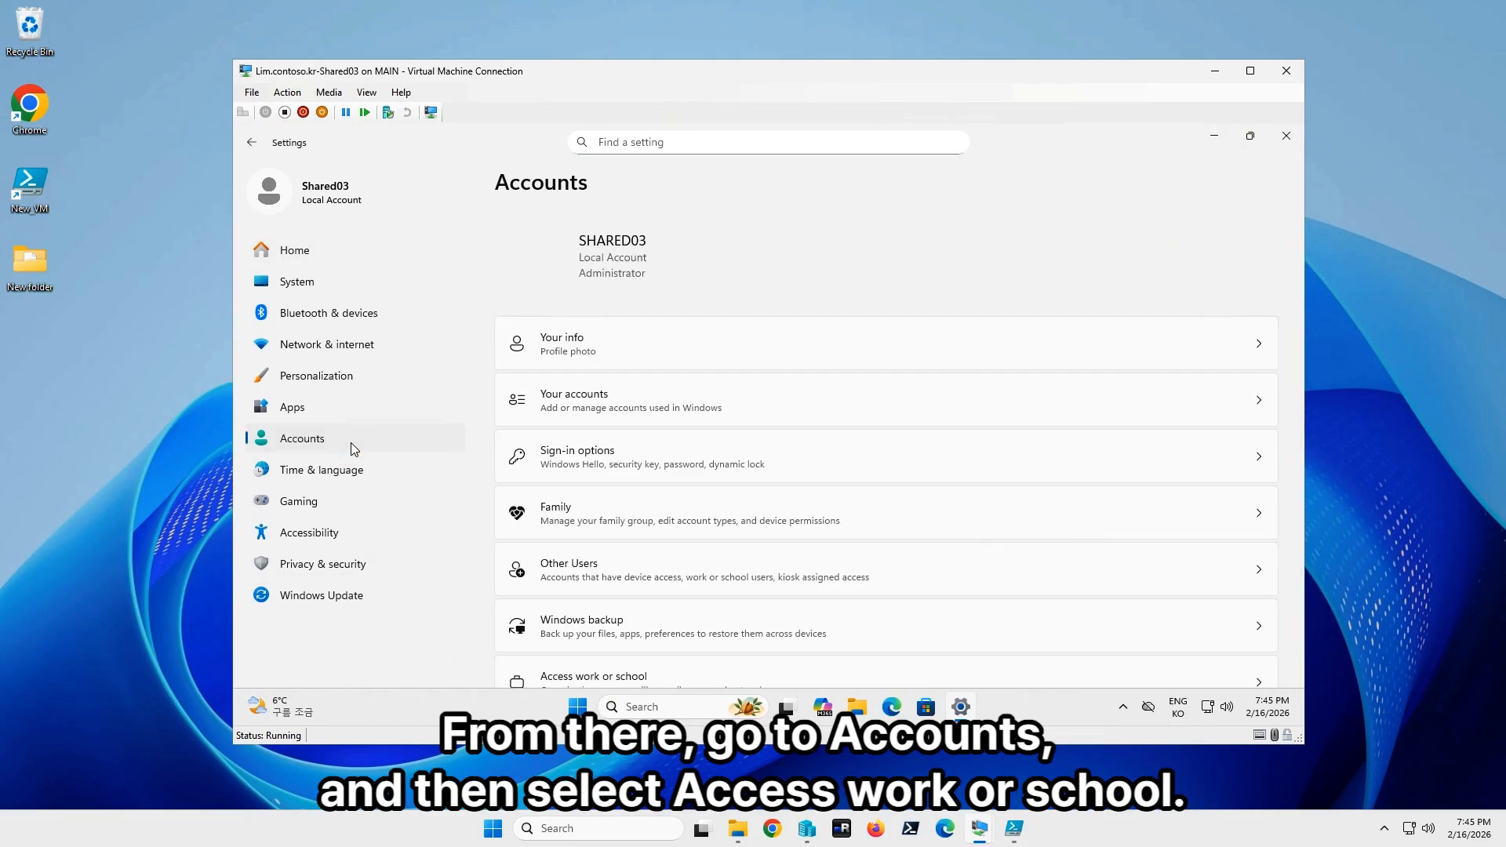
scroll(722, 508, "down", 2)
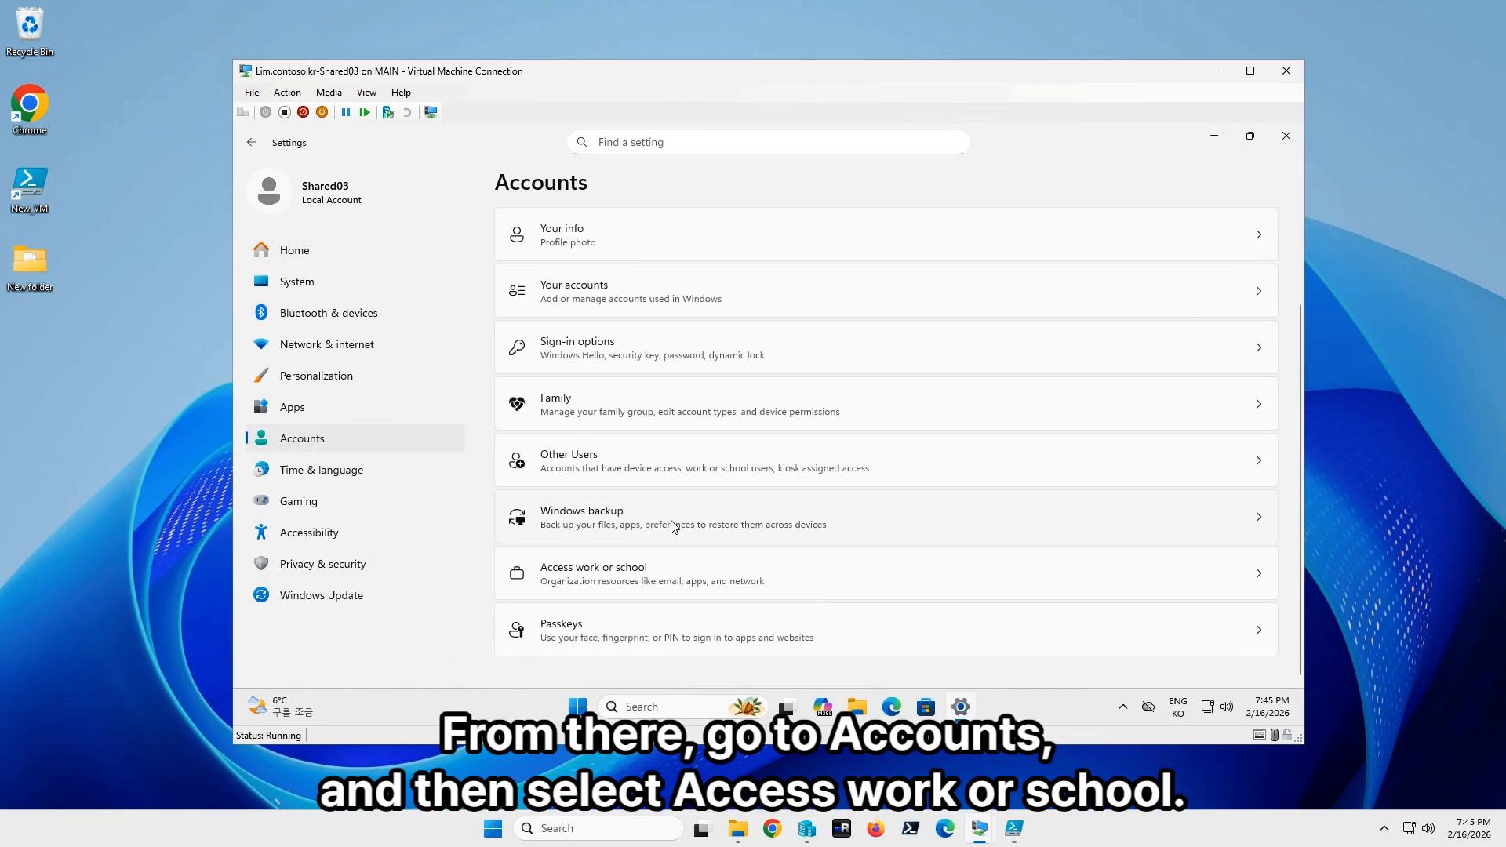
left_click(647, 582)
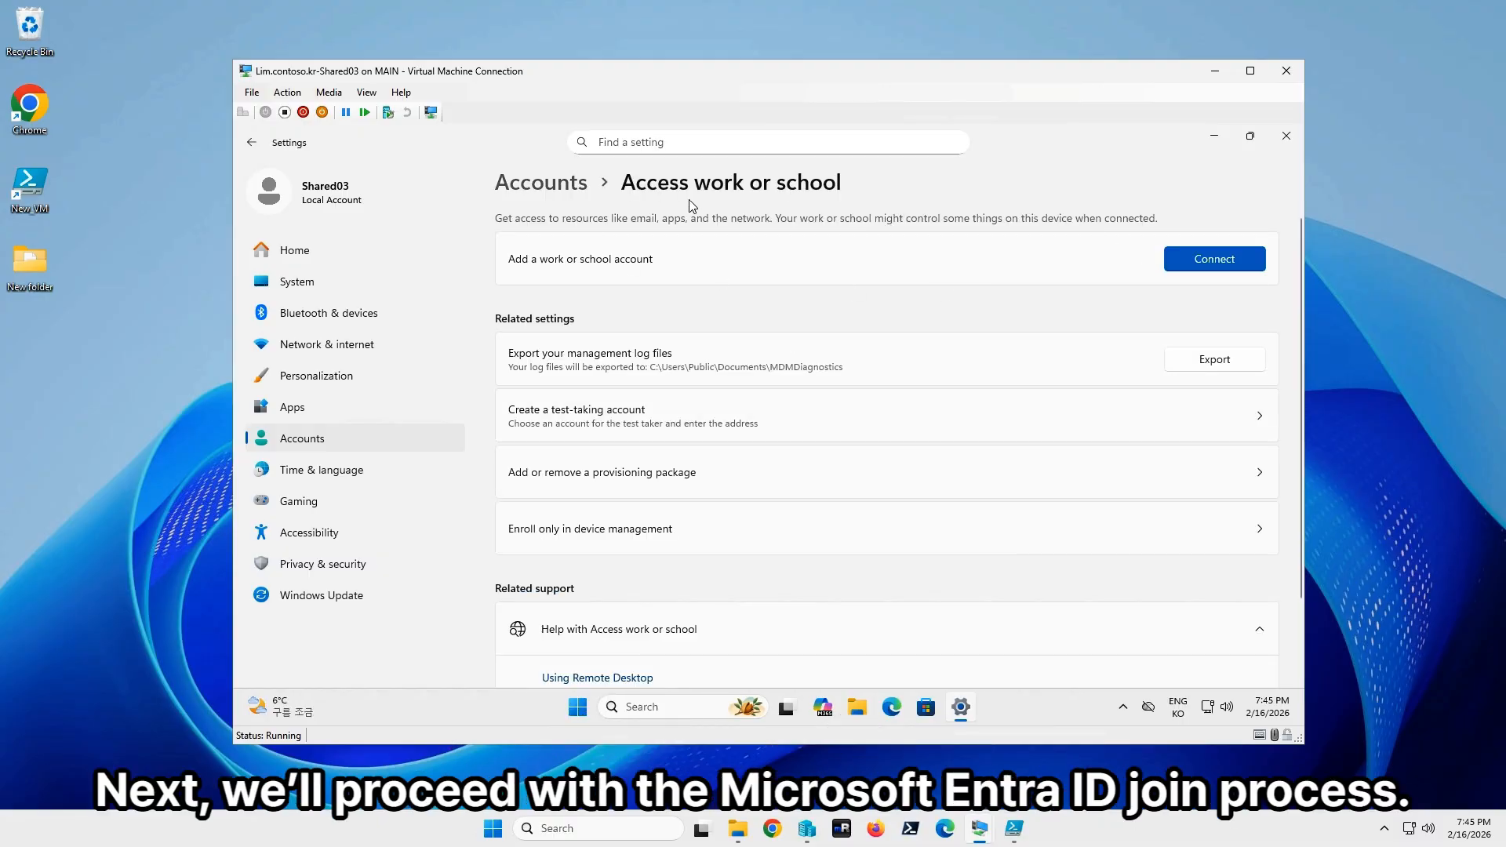
Join the device to Microsoft Entra ID with the work account's e-mail and password, confirming the join.
left_click(1205, 261)
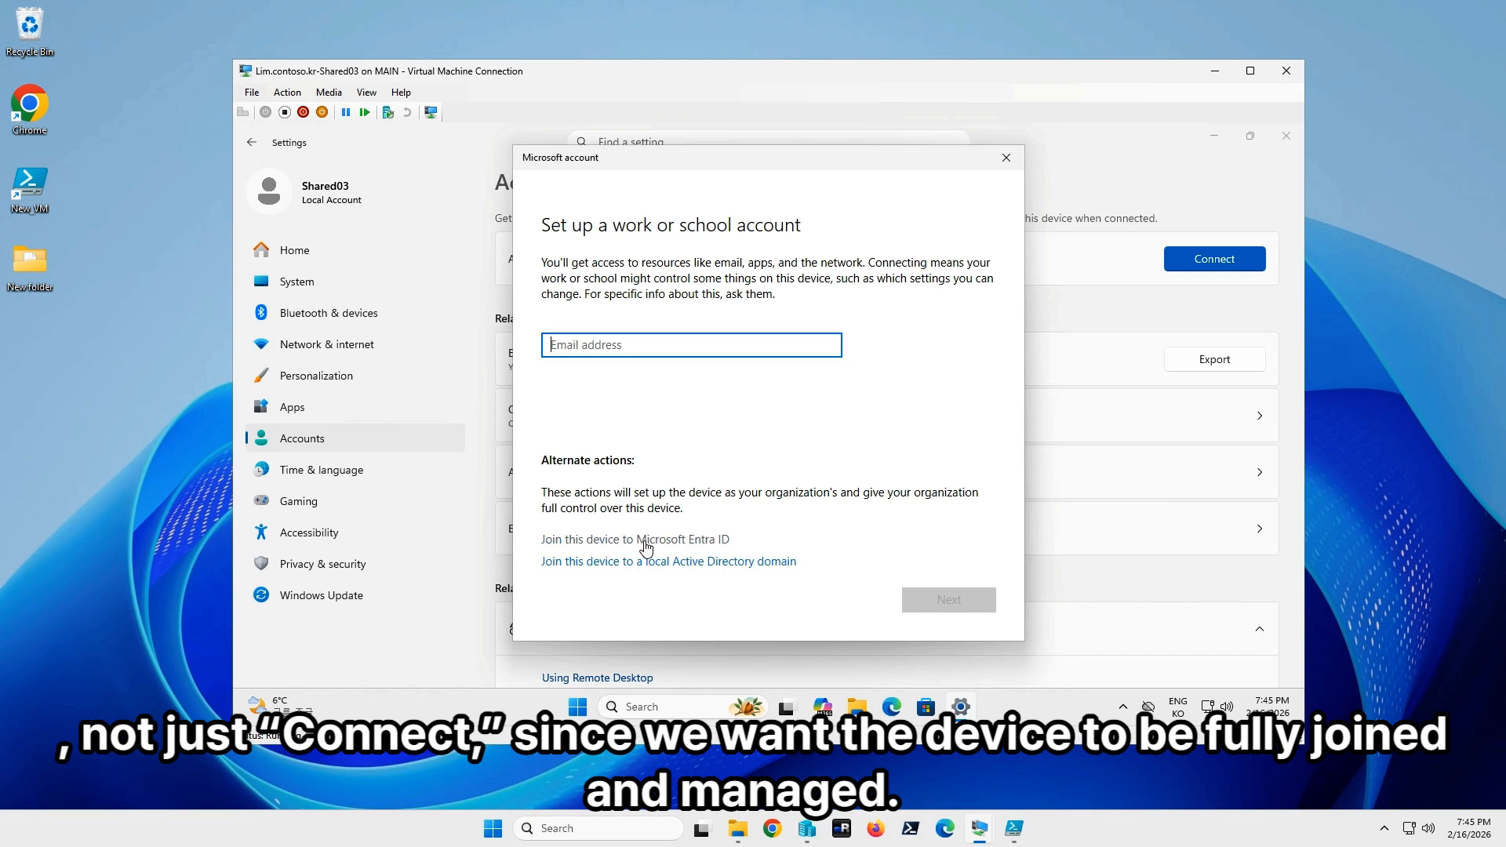
left_click(689, 542)
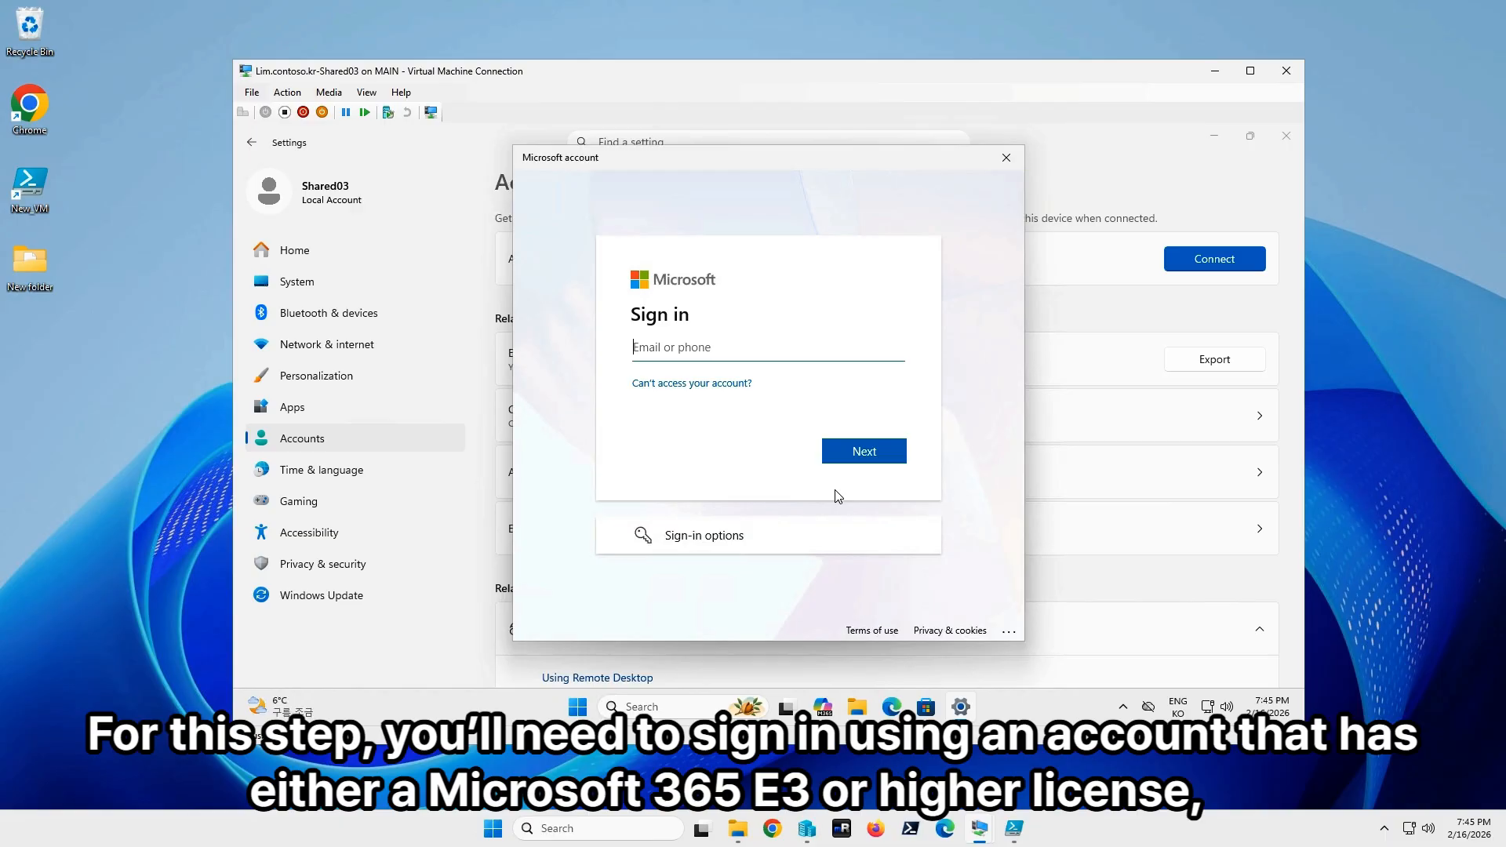
key("Return")
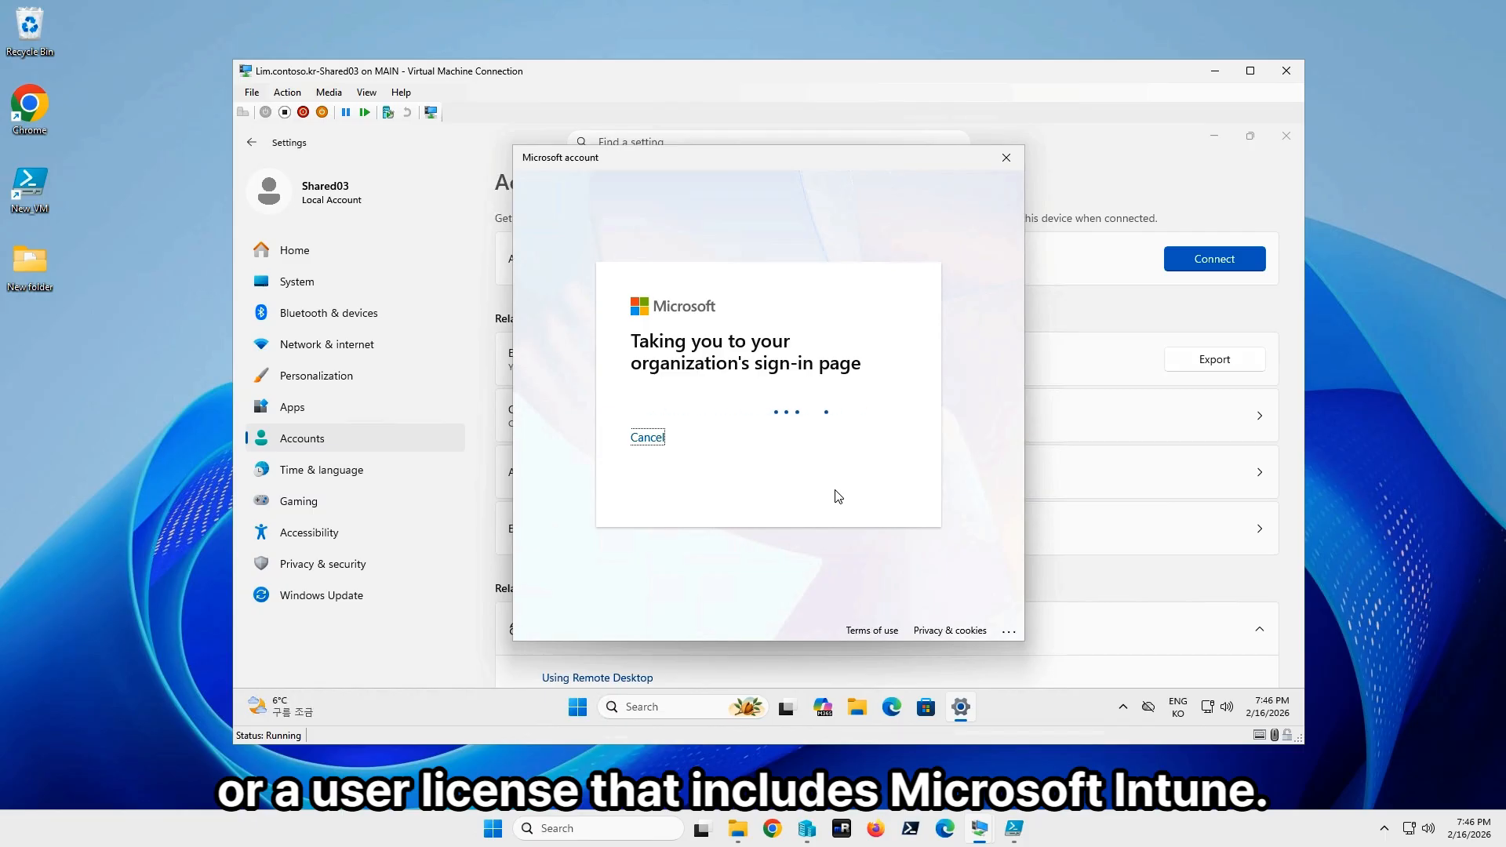
type("••••••••••")
left_click(837, 497)
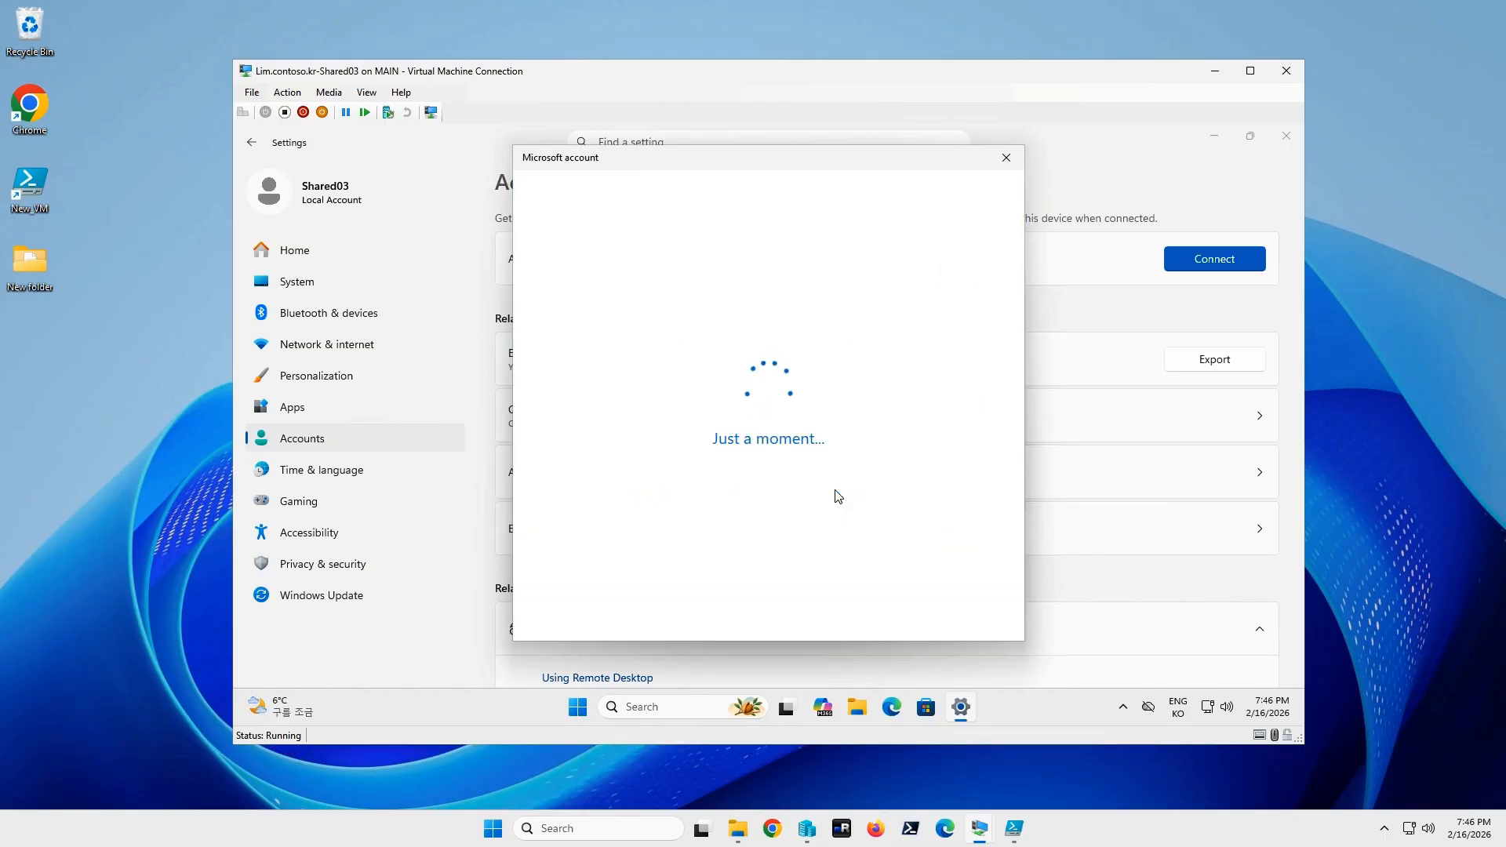
left_click(976, 470)
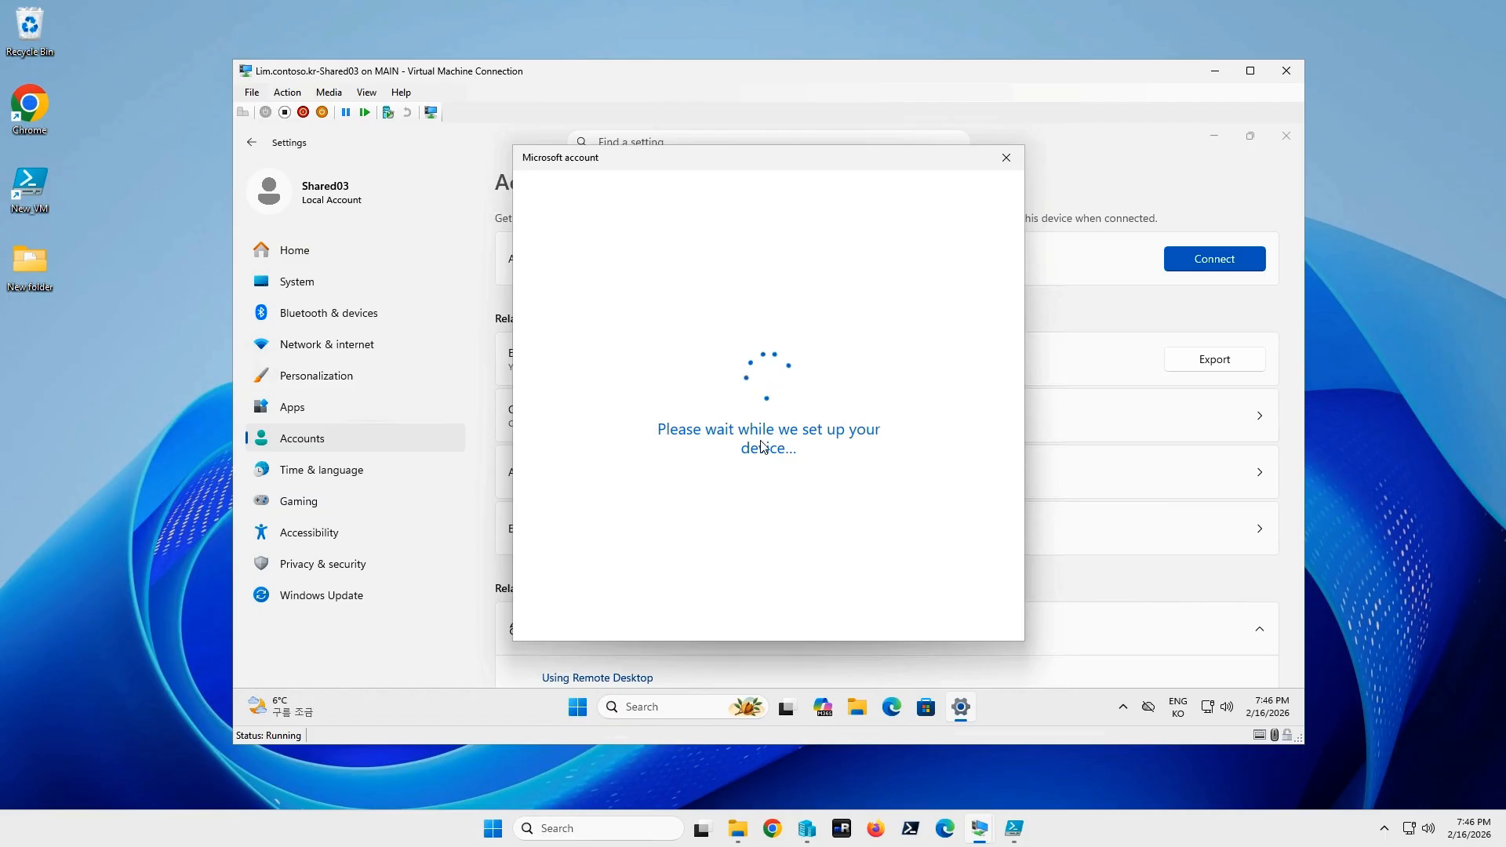
left_click(949, 600)
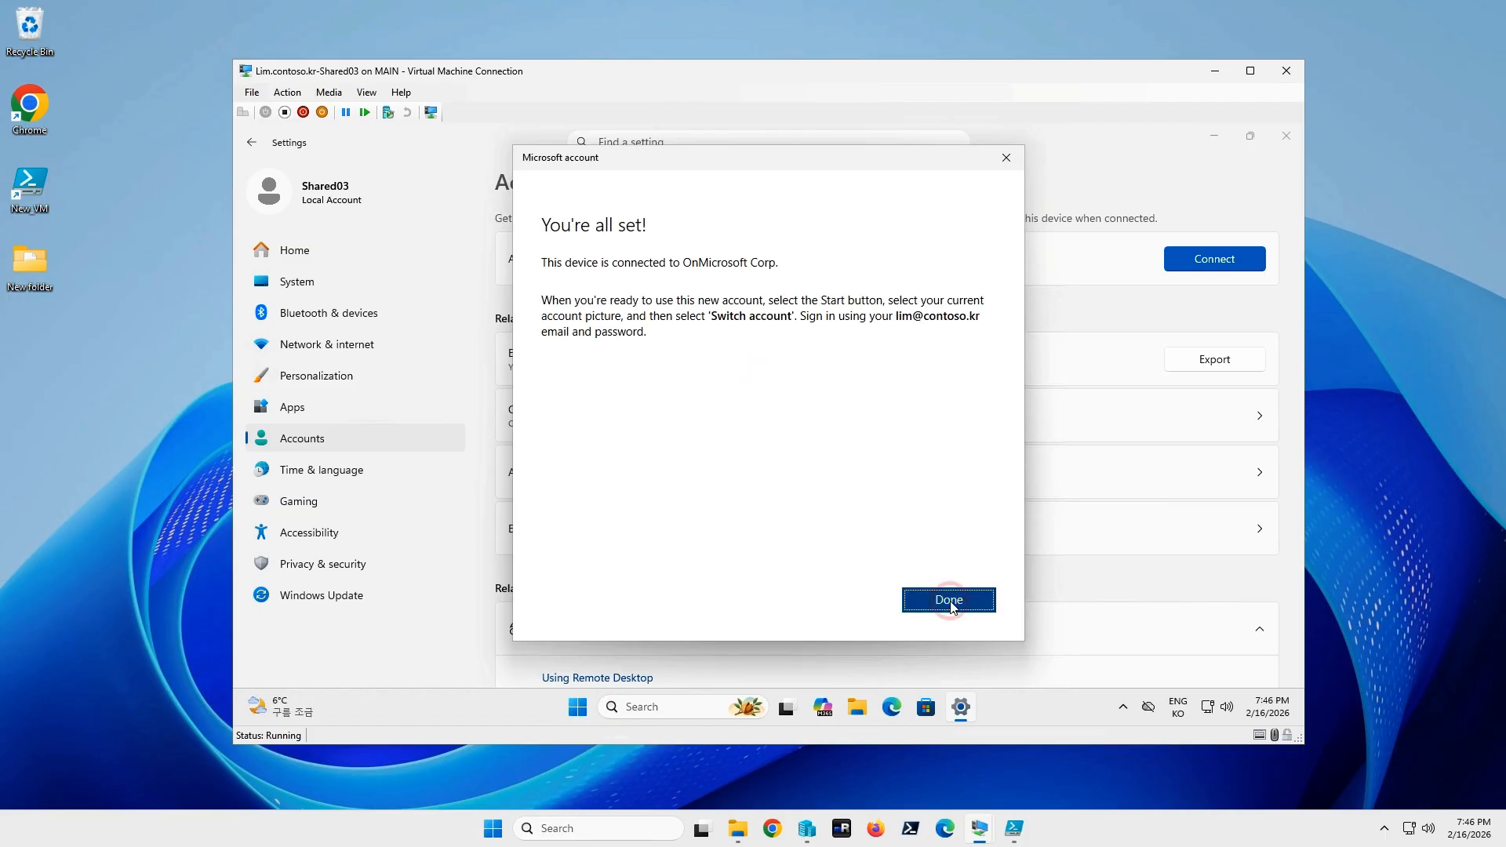
Sign out of the local account from the Start context menu.
right_click(577, 707)
mouse_move(554, 632)
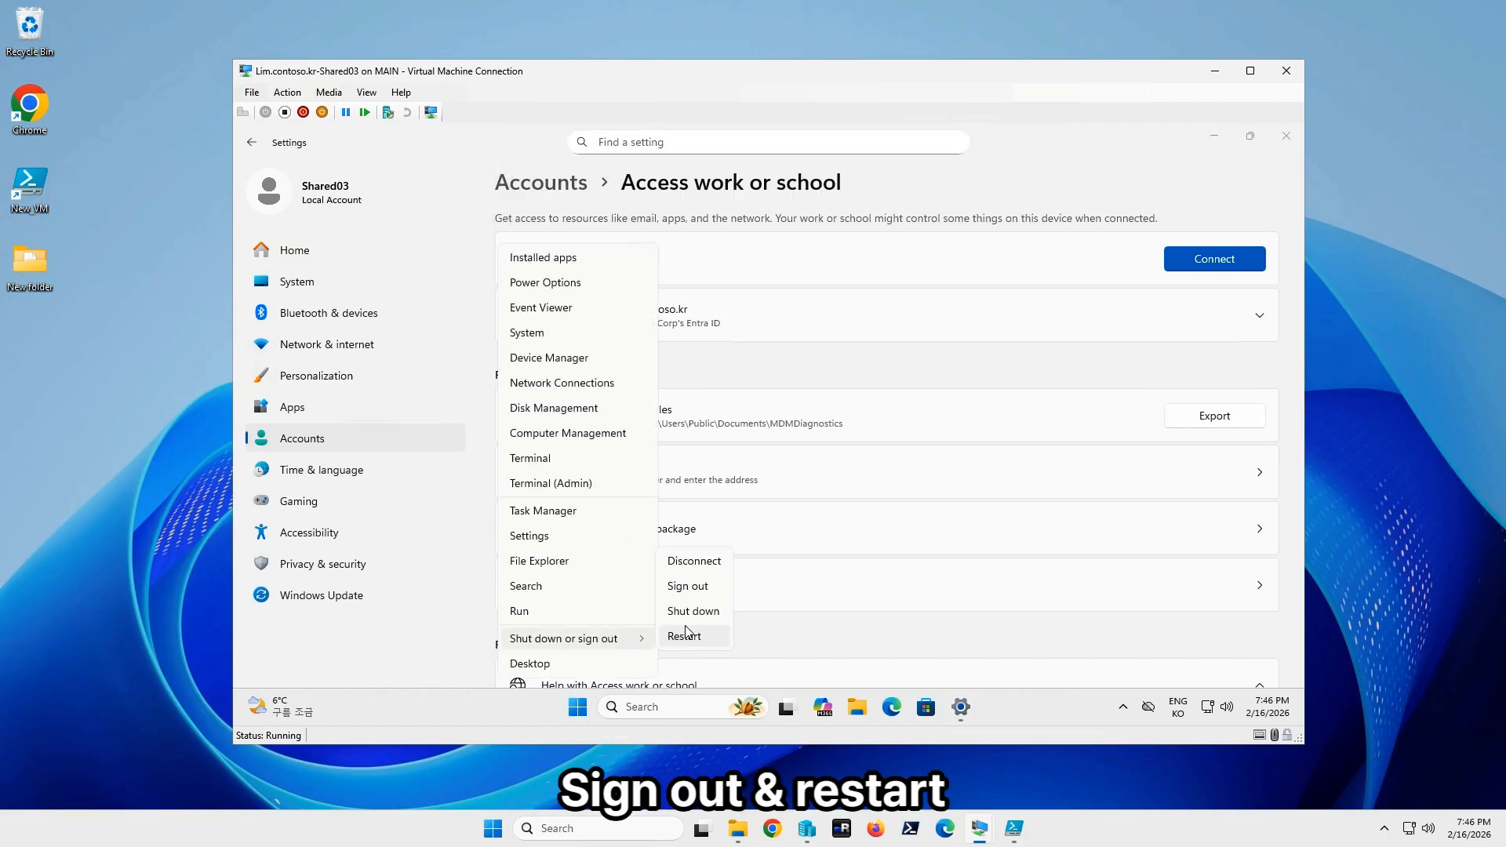
left_click(695, 582)
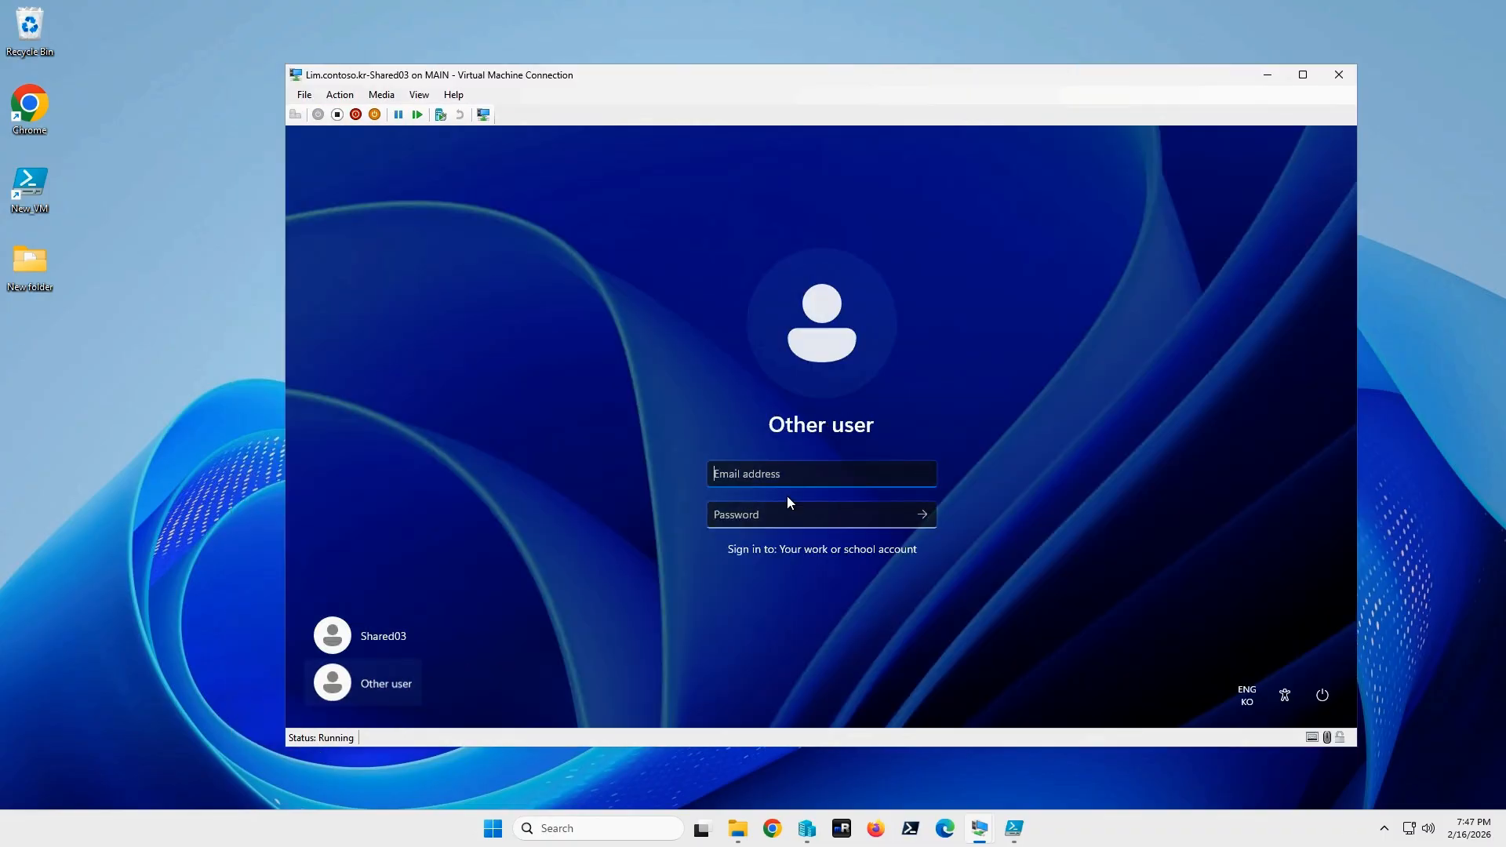
Sign back in with the work account credentials and open Windows Settings.
type("lim")
left_click(781, 512)
type("••")
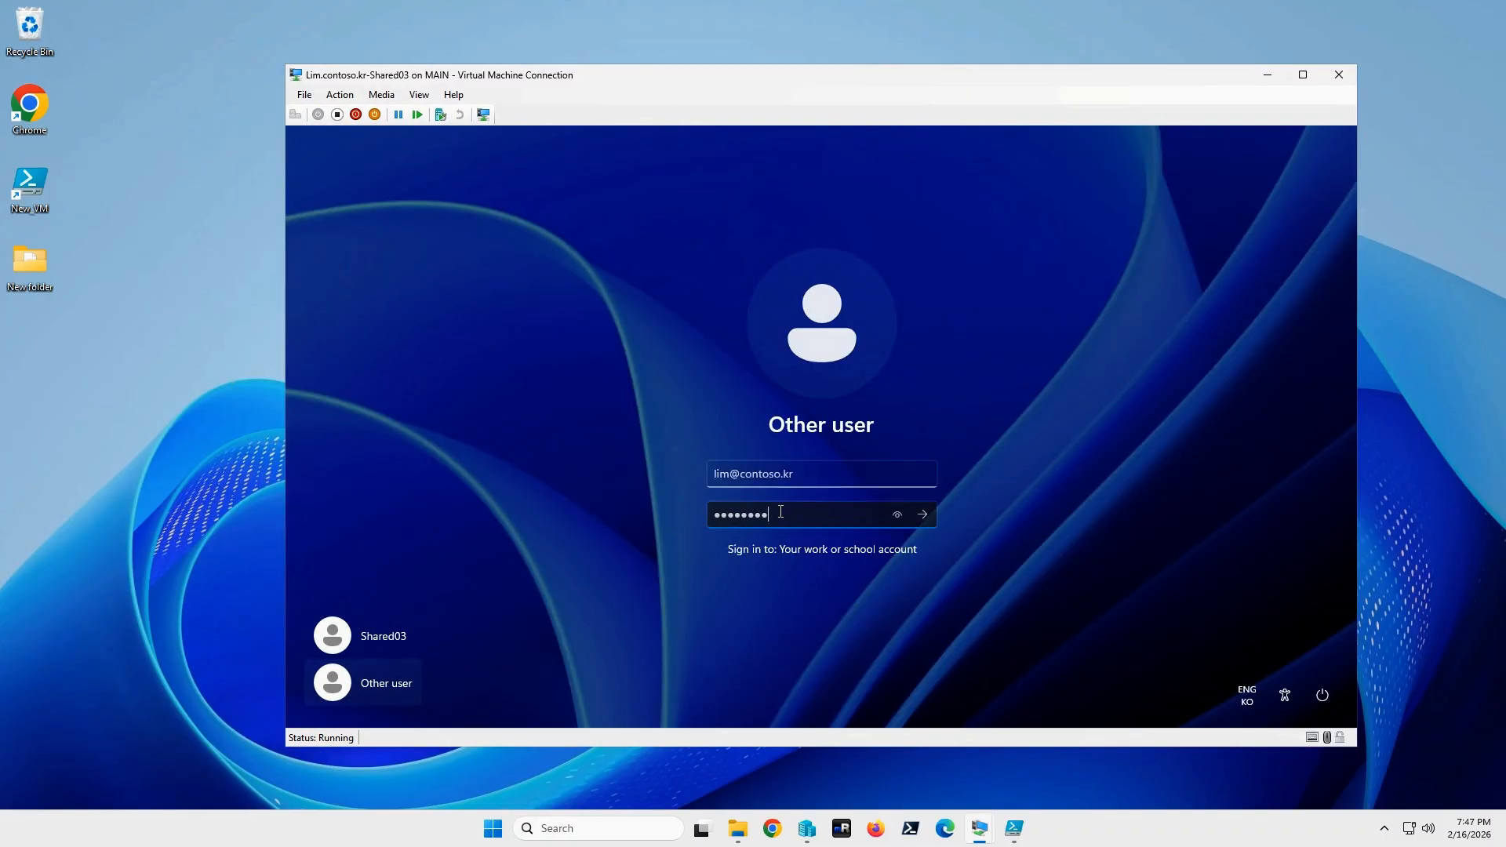
key("Return")
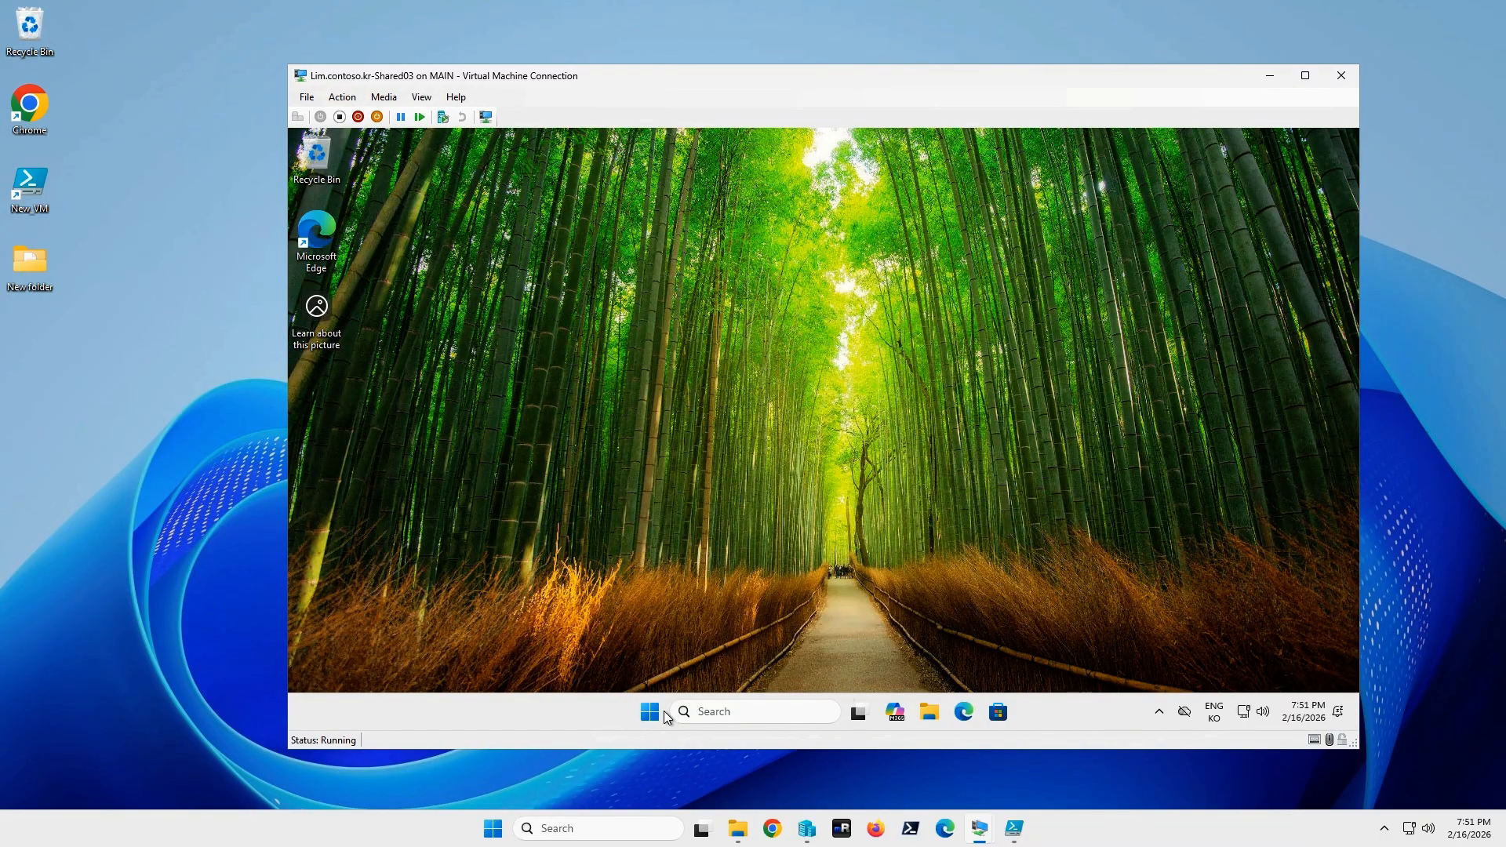
right_click(651, 712)
left_click(631, 549)
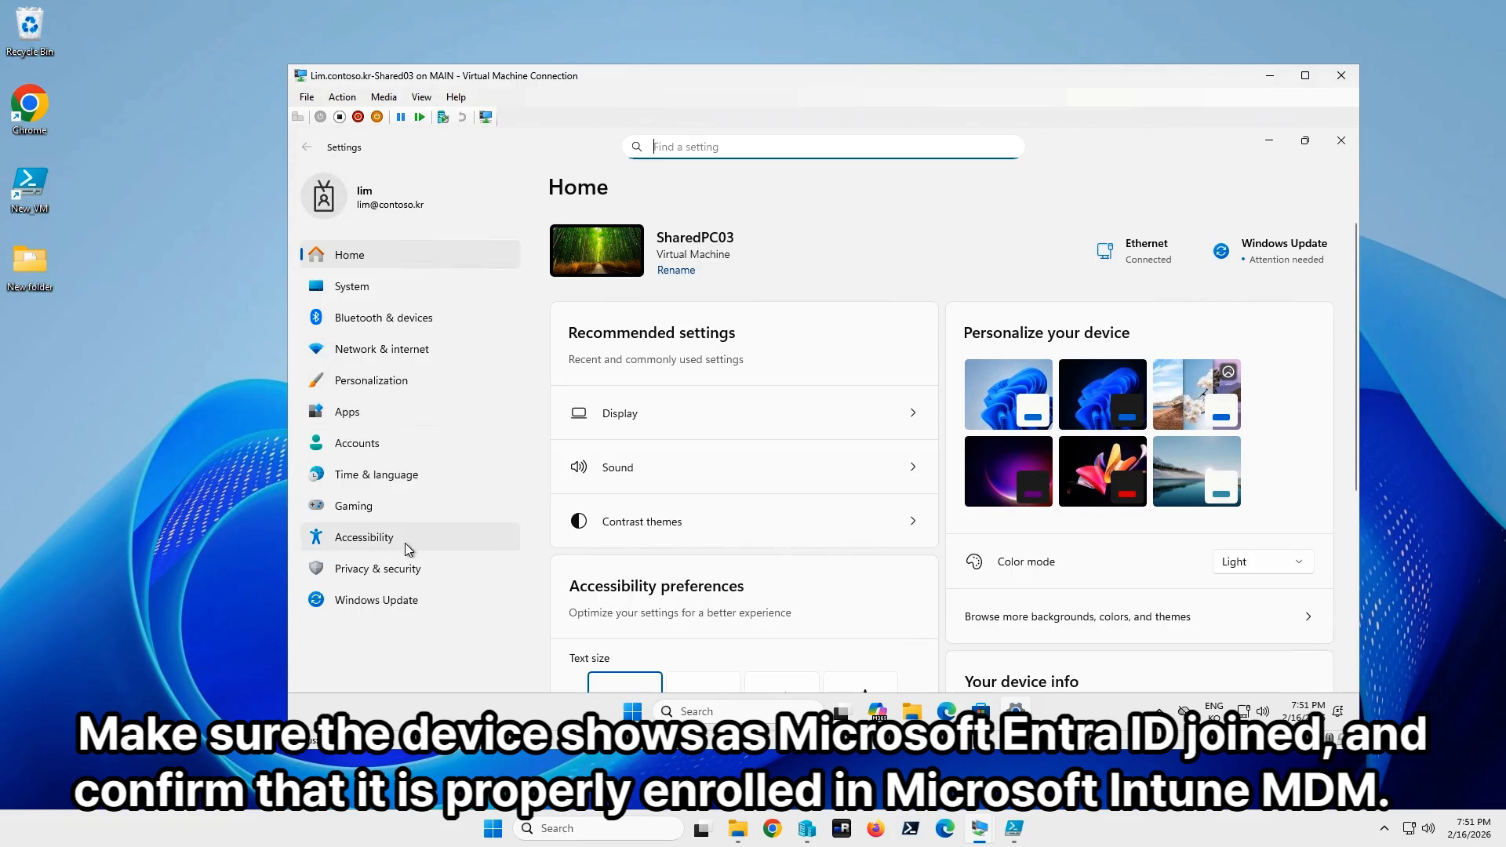
Open the work account's Info under Access work or school to see OnMicrosoft Corp's applied policies.
left_click(382, 451)
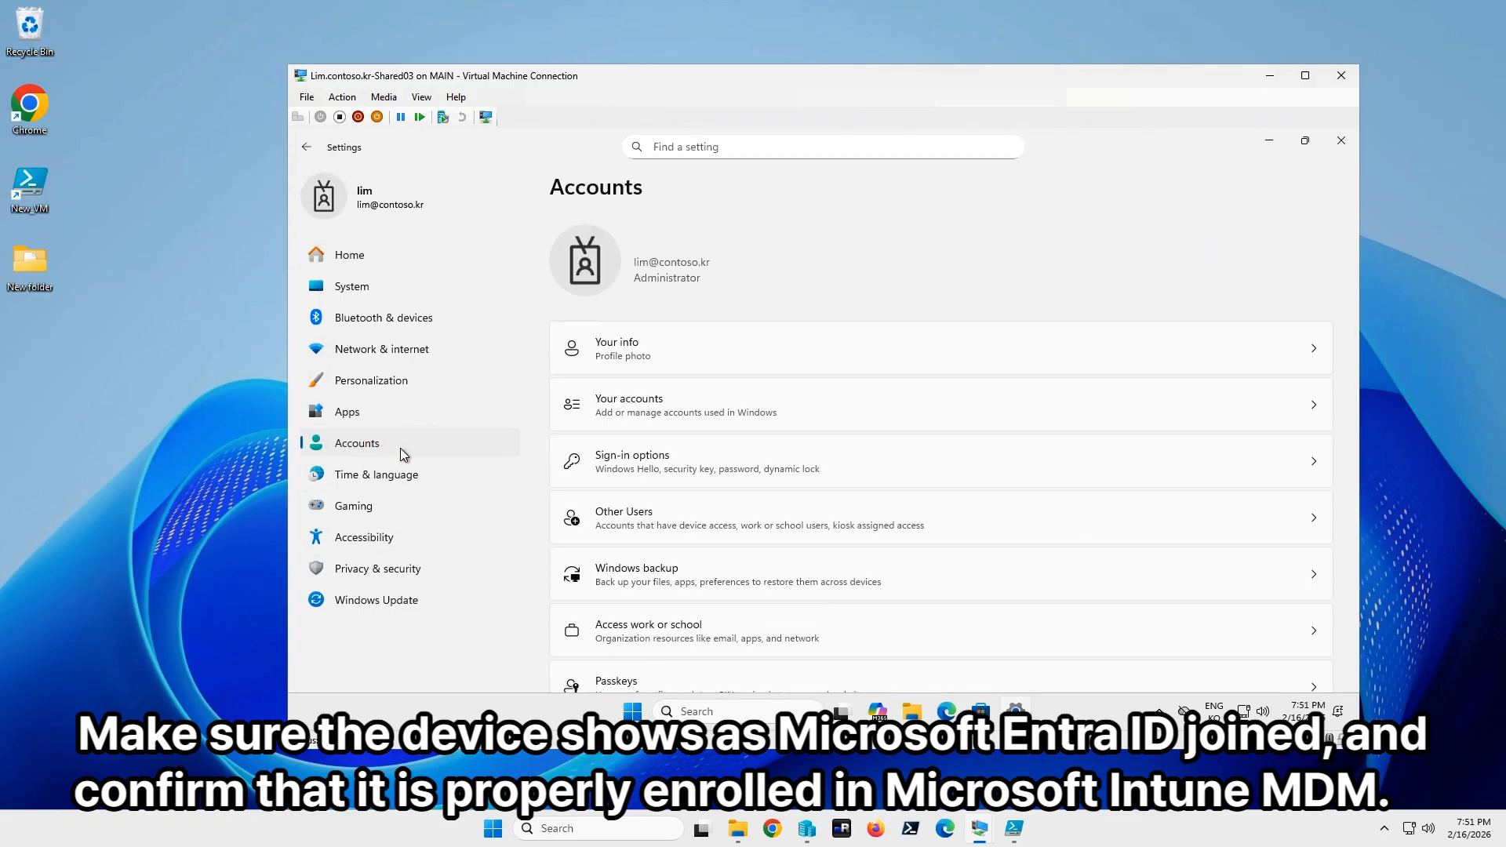
scroll(667, 629, "down", 1)
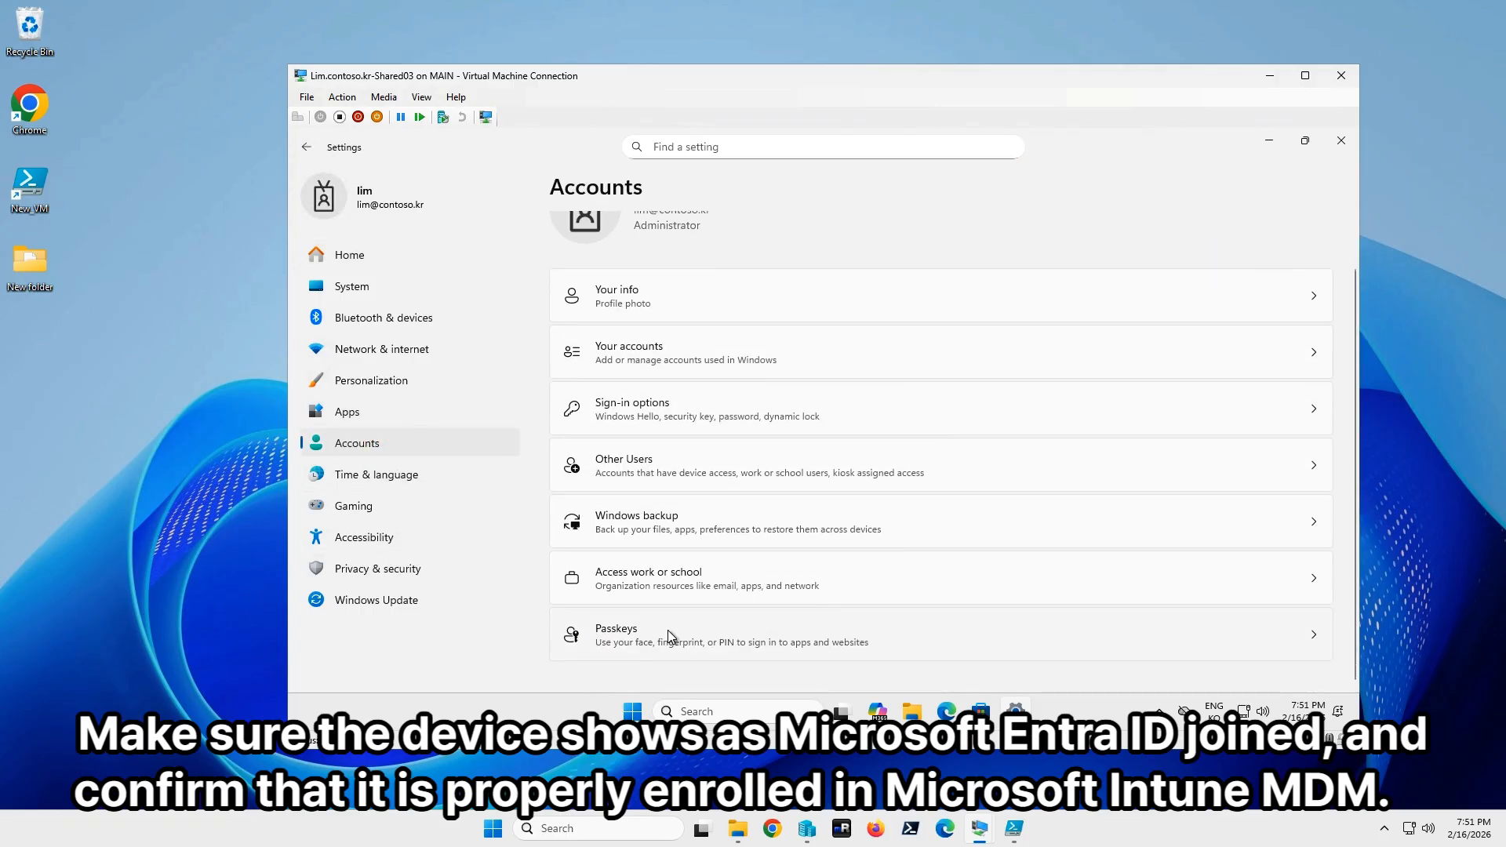
left_click(670, 577)
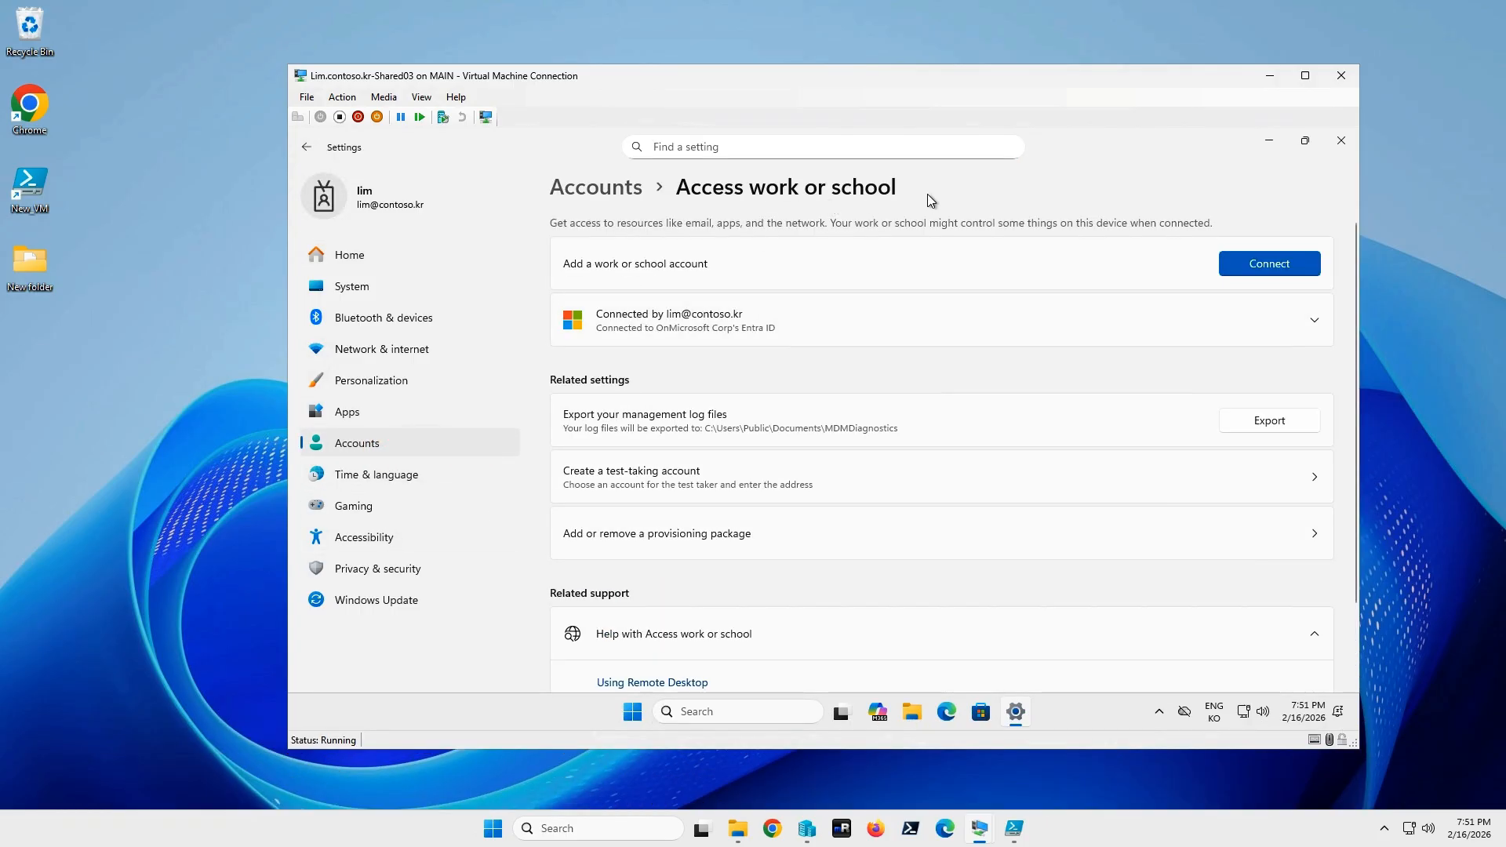
left_click(609, 330)
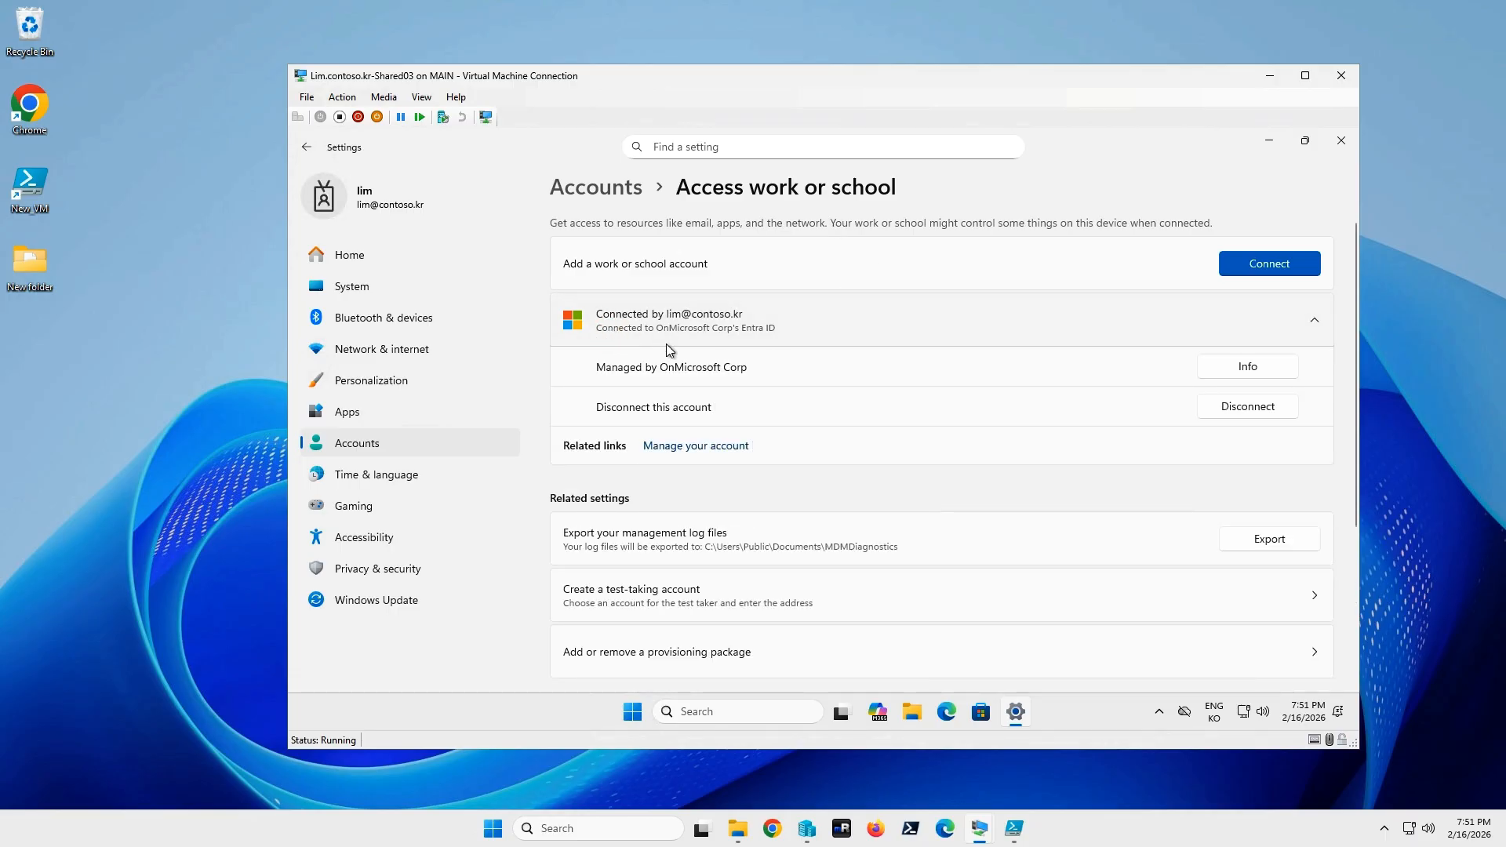
left_click(1248, 375)
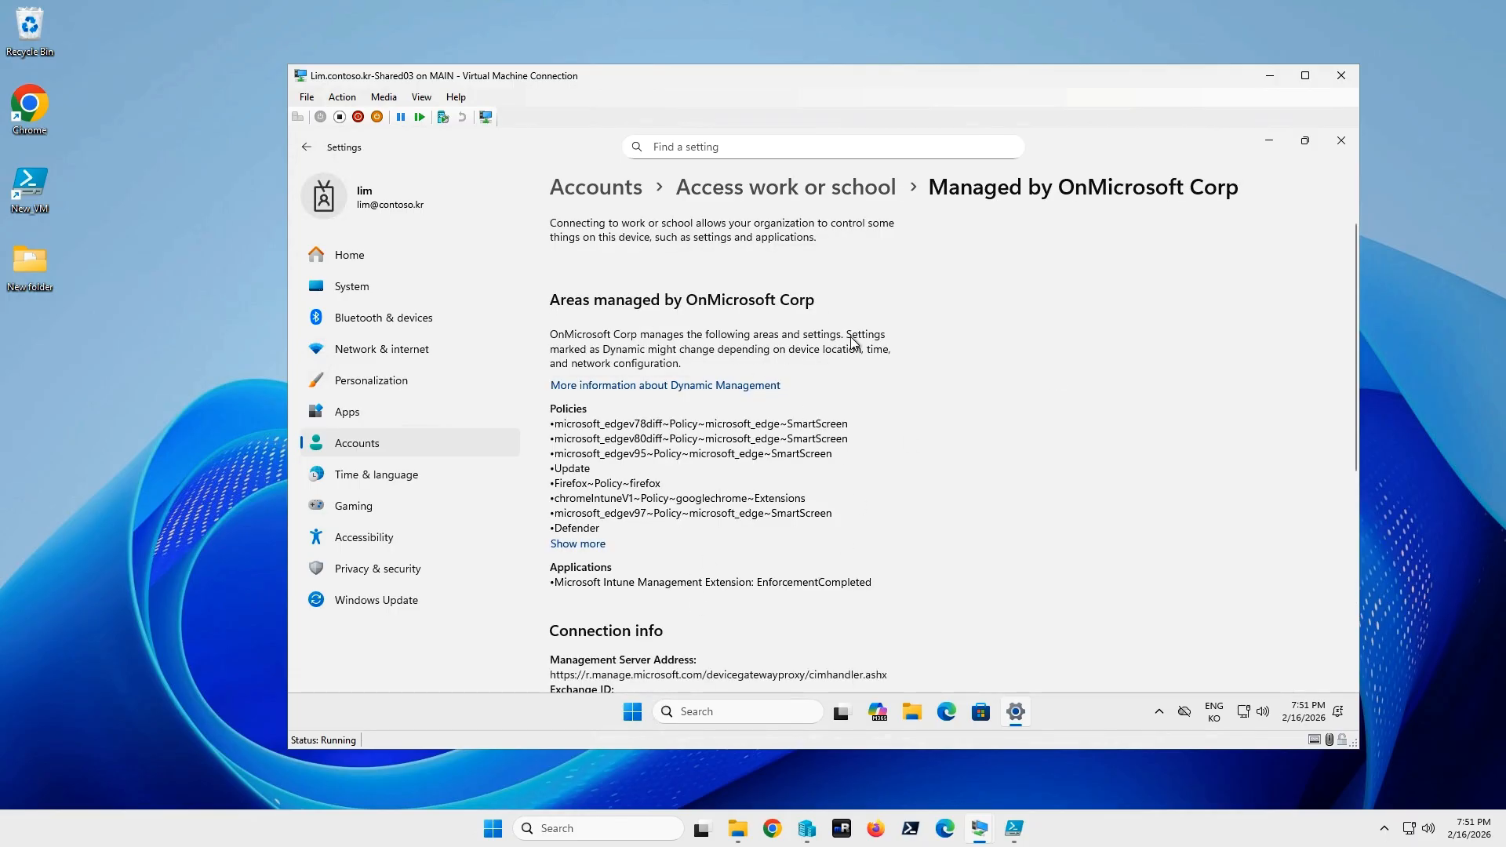
scroll(911, 466, "down", 1)
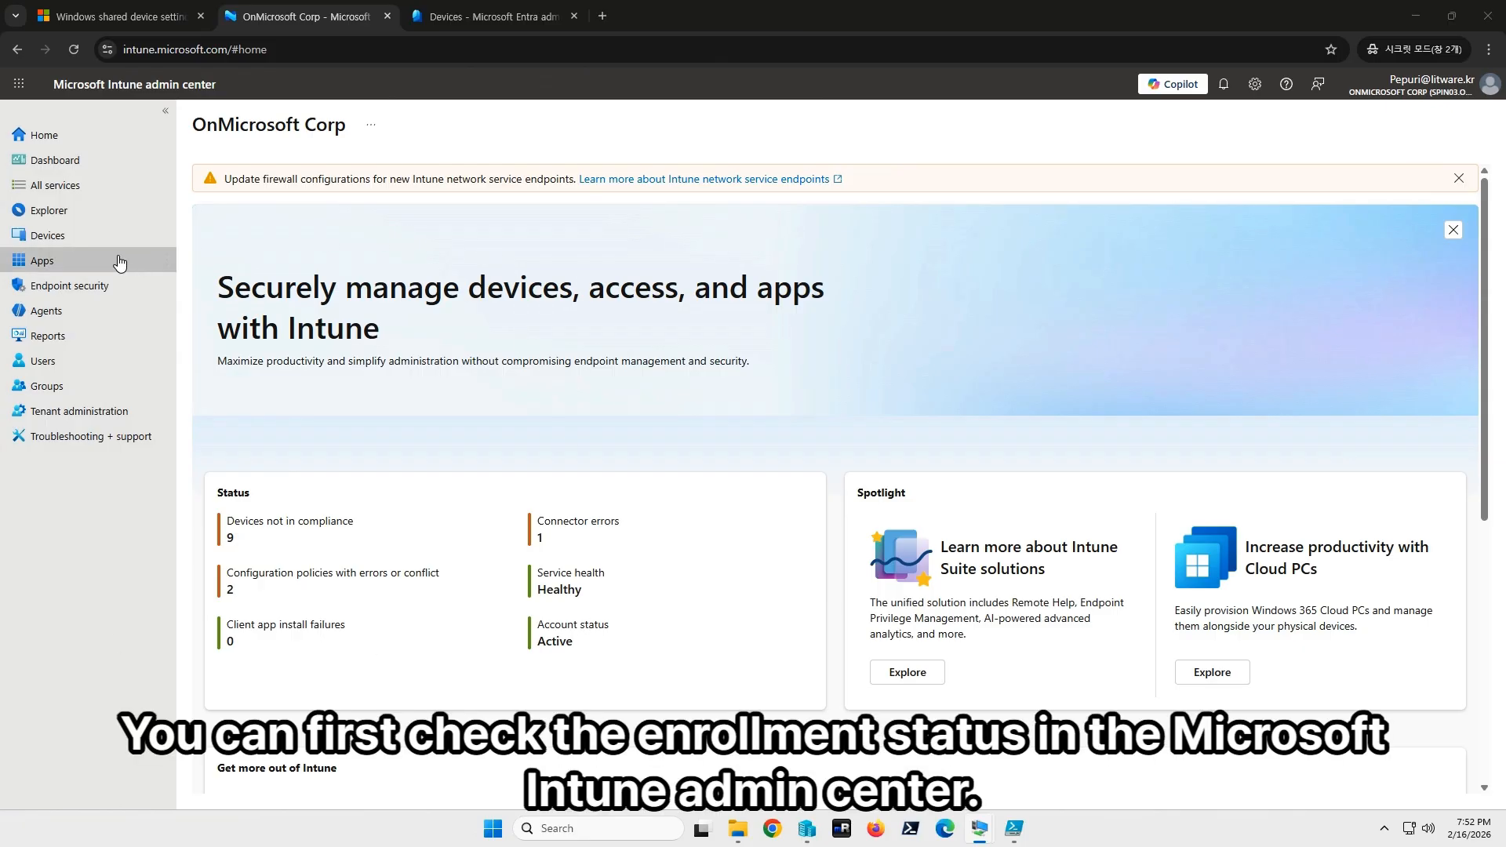
Search Intune's Windows devices for 'shared' to find SHAREDPC-01 and SHAREDPC-02, then go to the Entra tab.
left_click(49, 235)
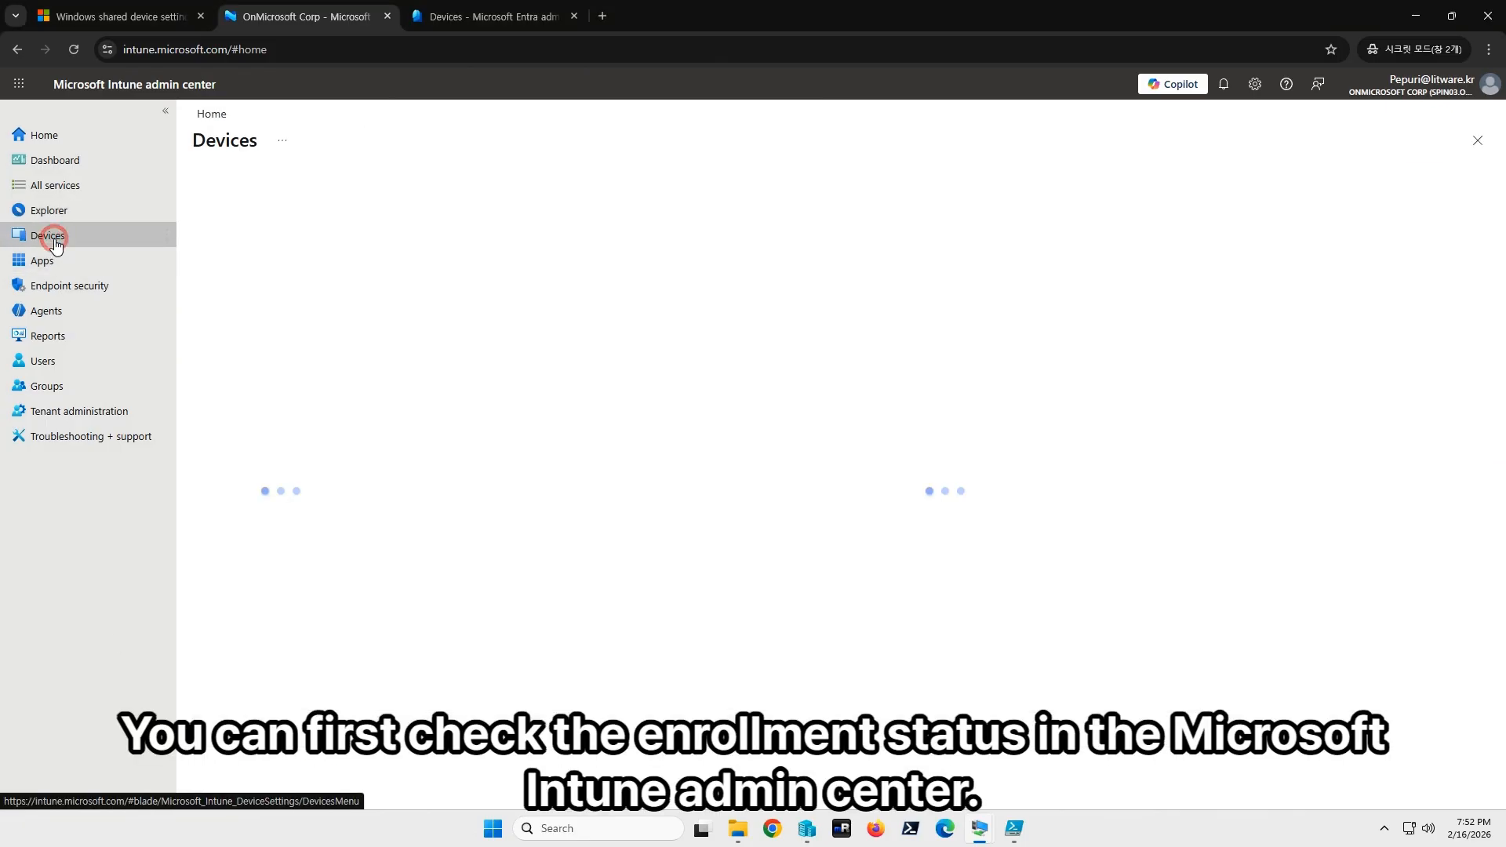
left_click(266, 341)
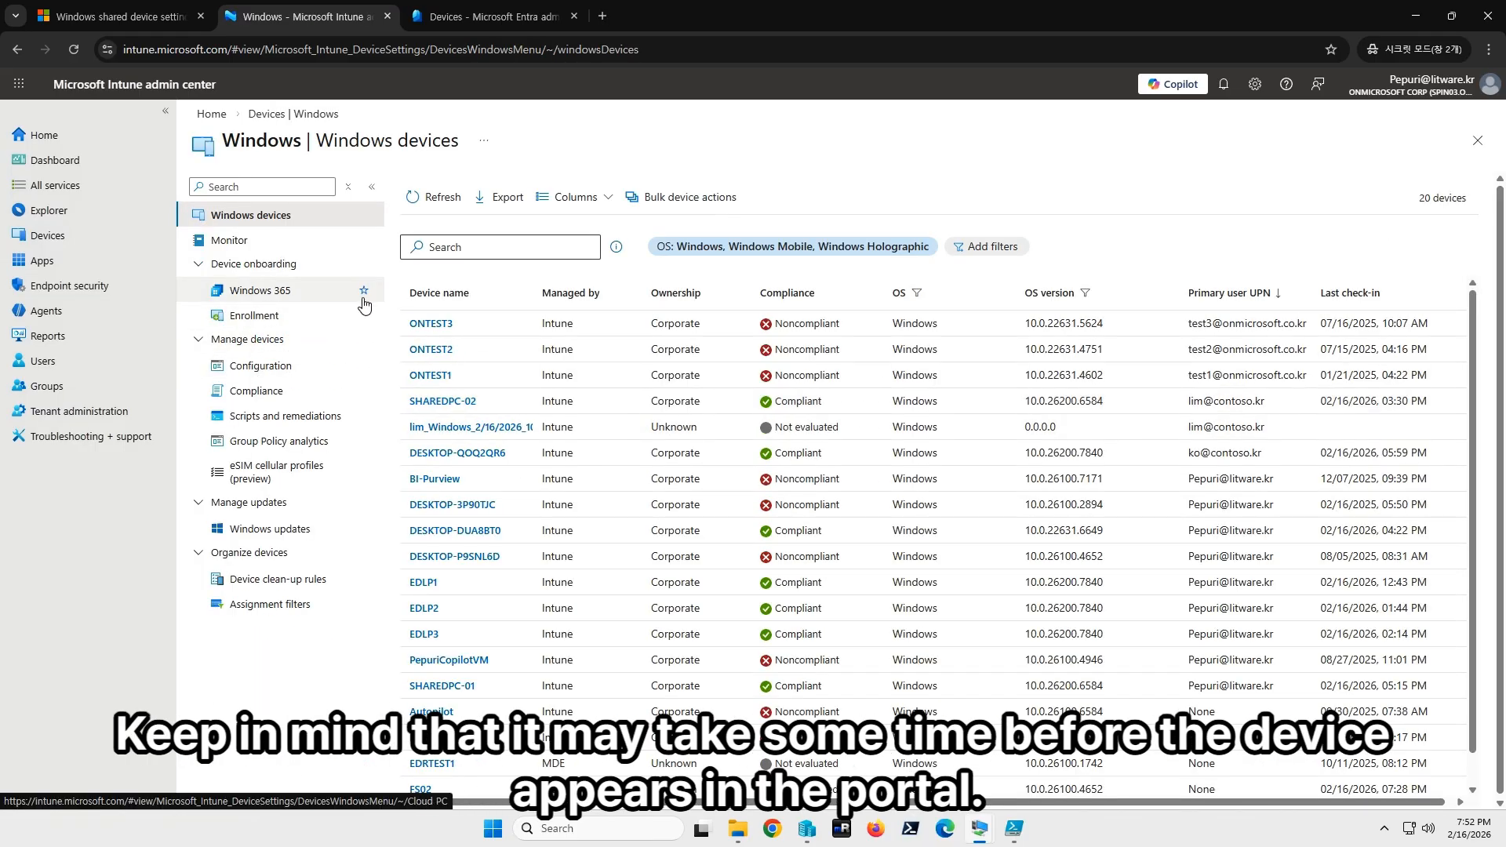
left_click(449, 257)
type("share")
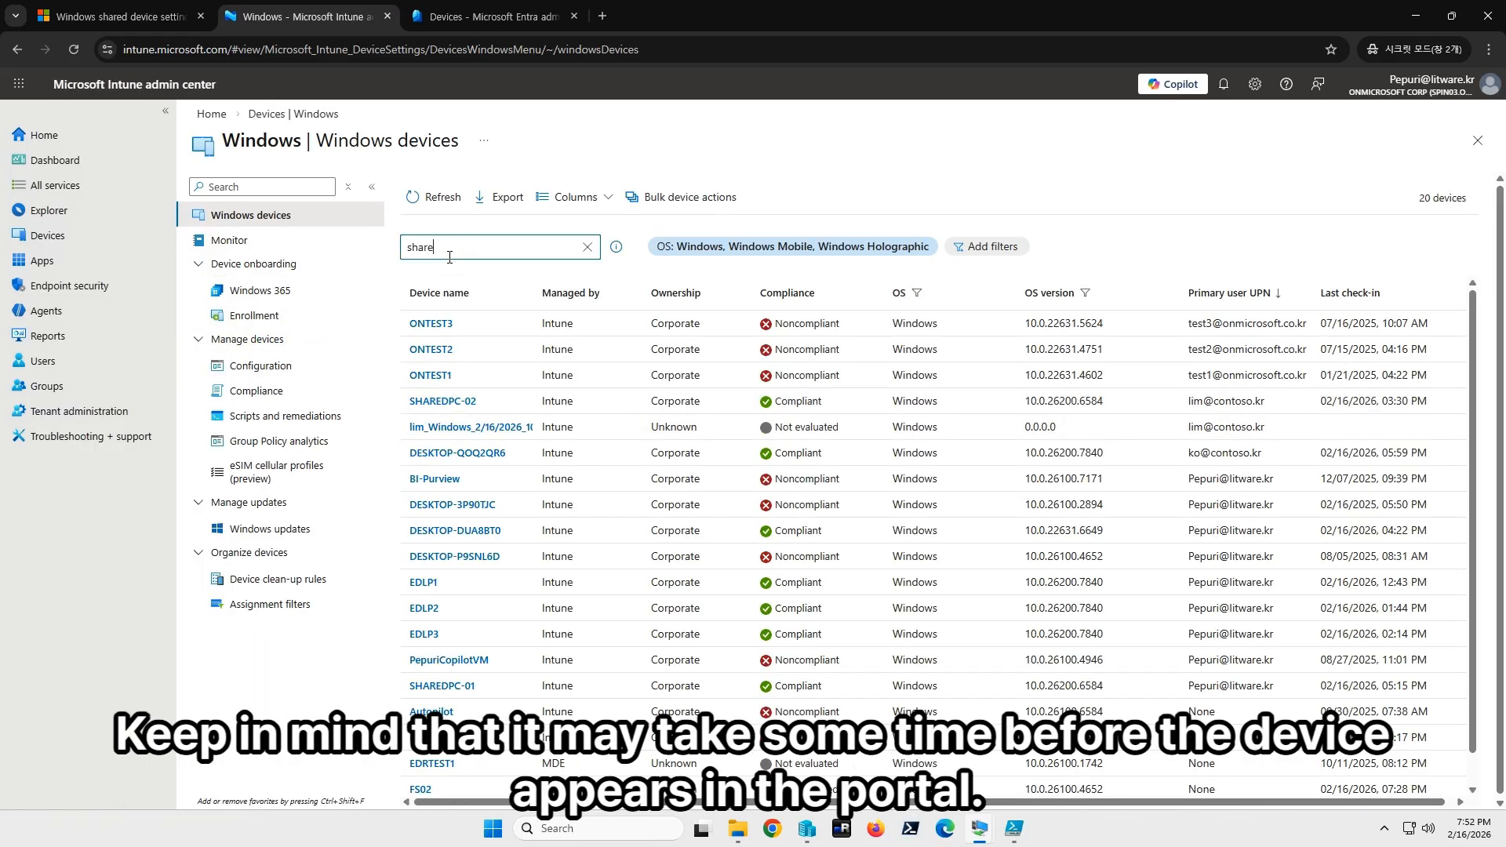
type("d")
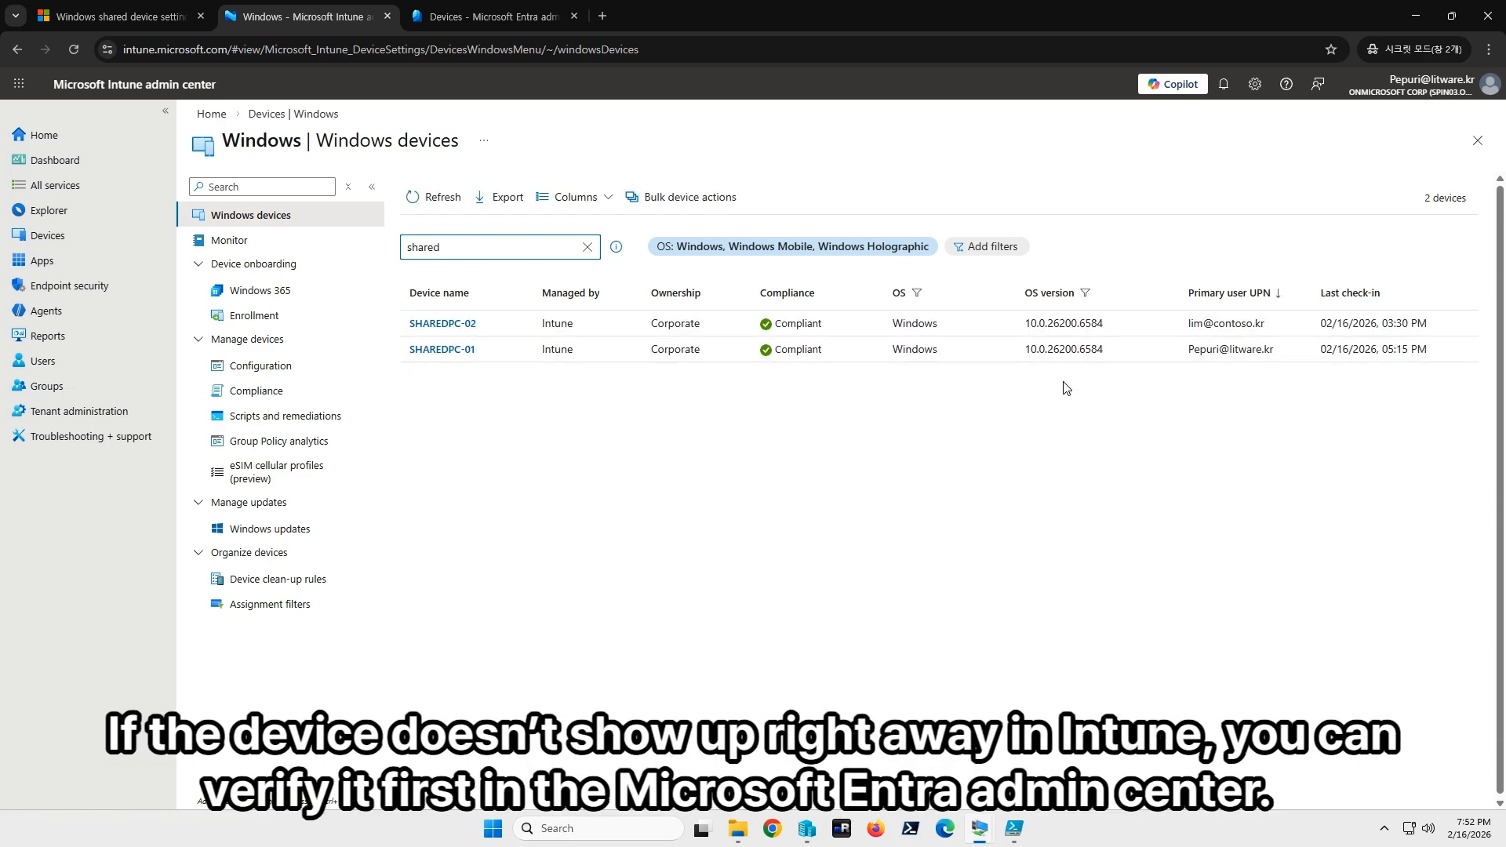
left_click(521, 18)
Search Entra's All devices for 'shar' (SHAREDPC03, SHAREDPC-01, SHAREDPC-02) and compare with Intune's list.
left_click(289, 204)
left_click(280, 229)
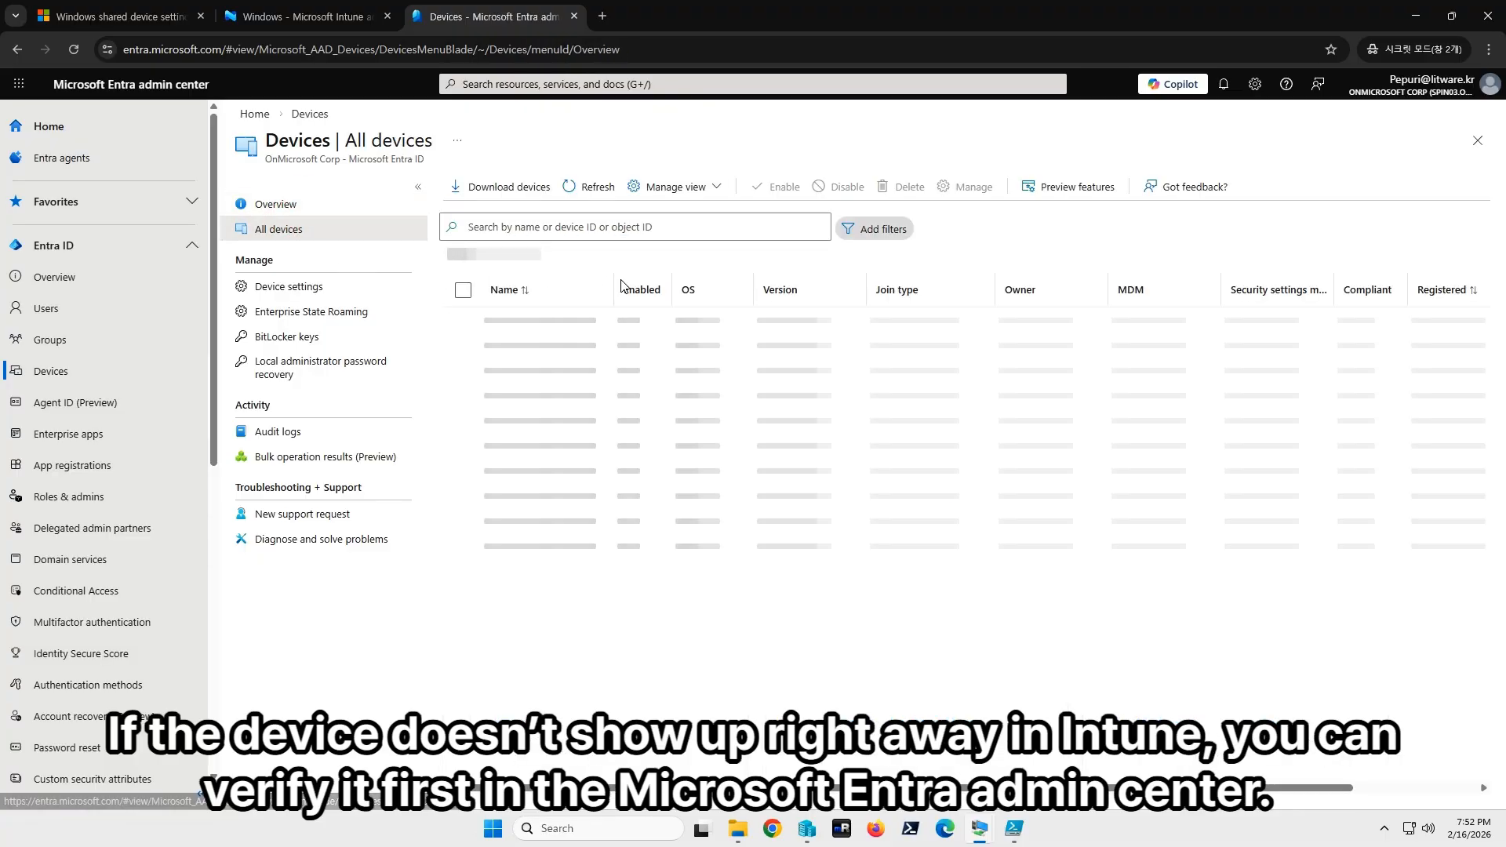
left_click(547, 225)
type("shared")
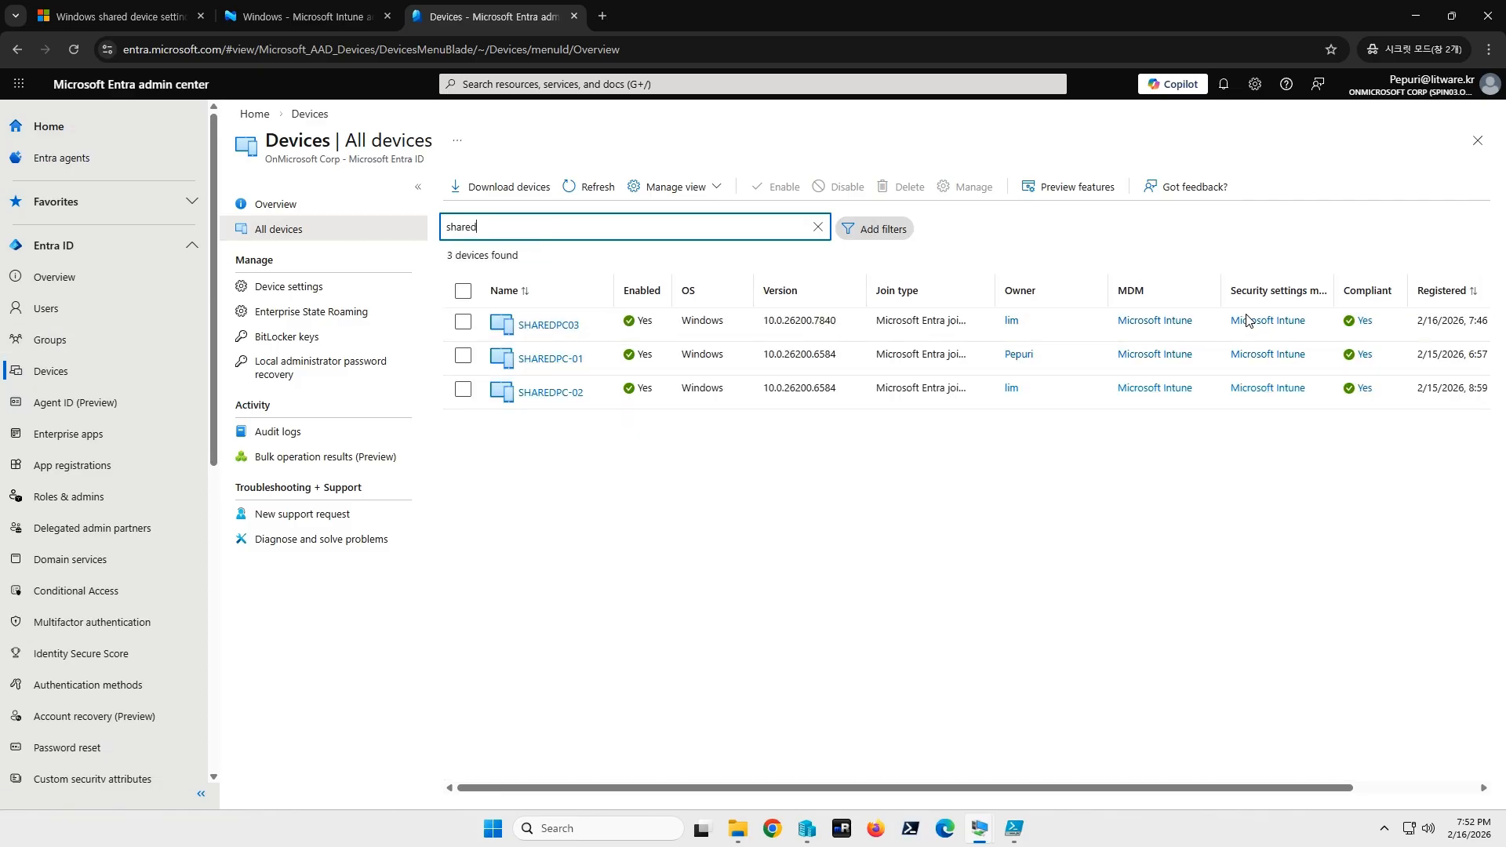
key("ctrl+shift+Tab")
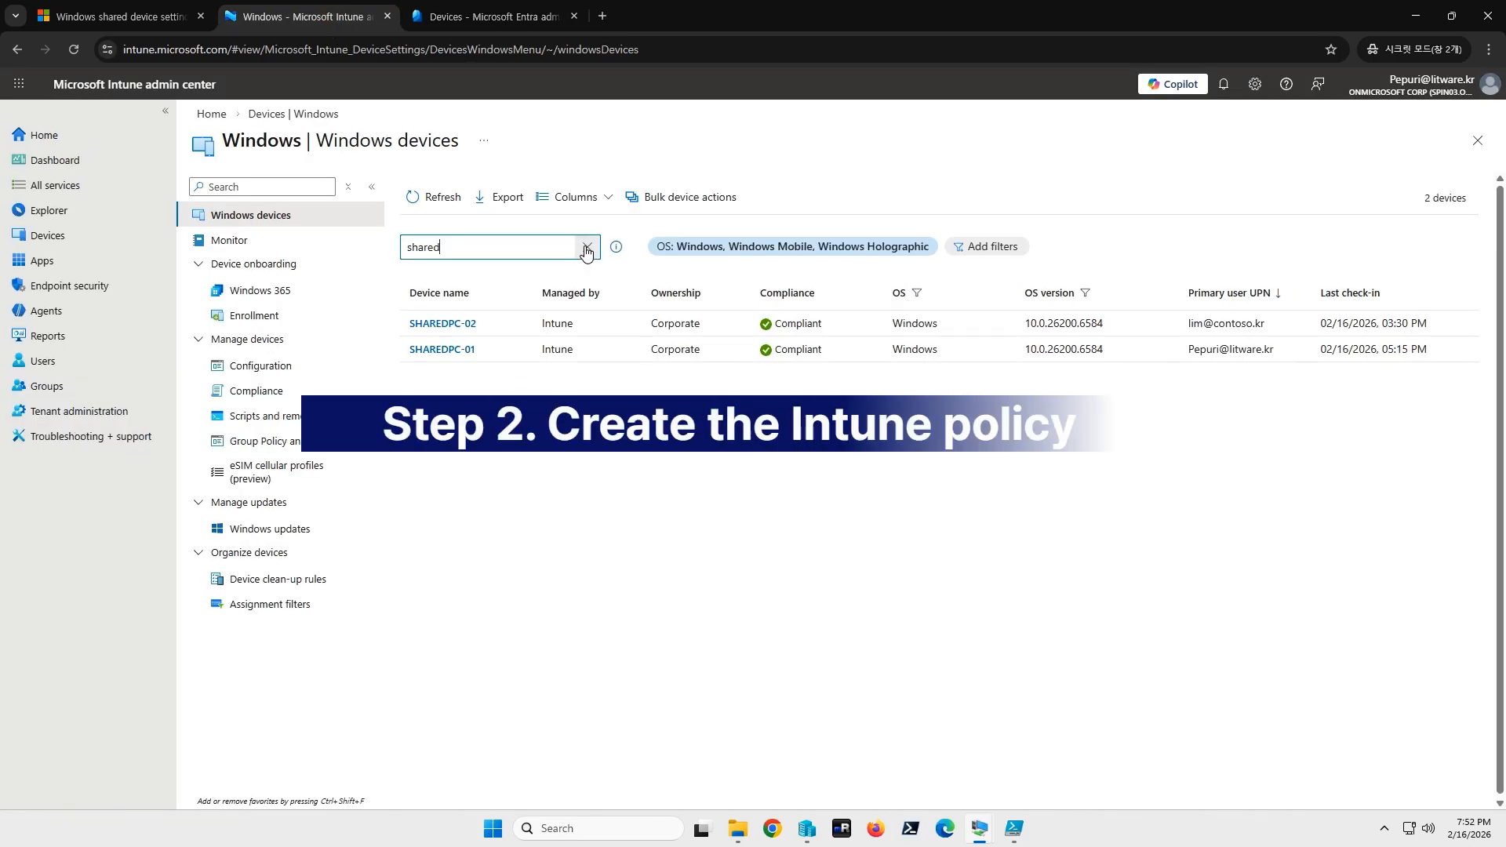
left_click(503, 15)
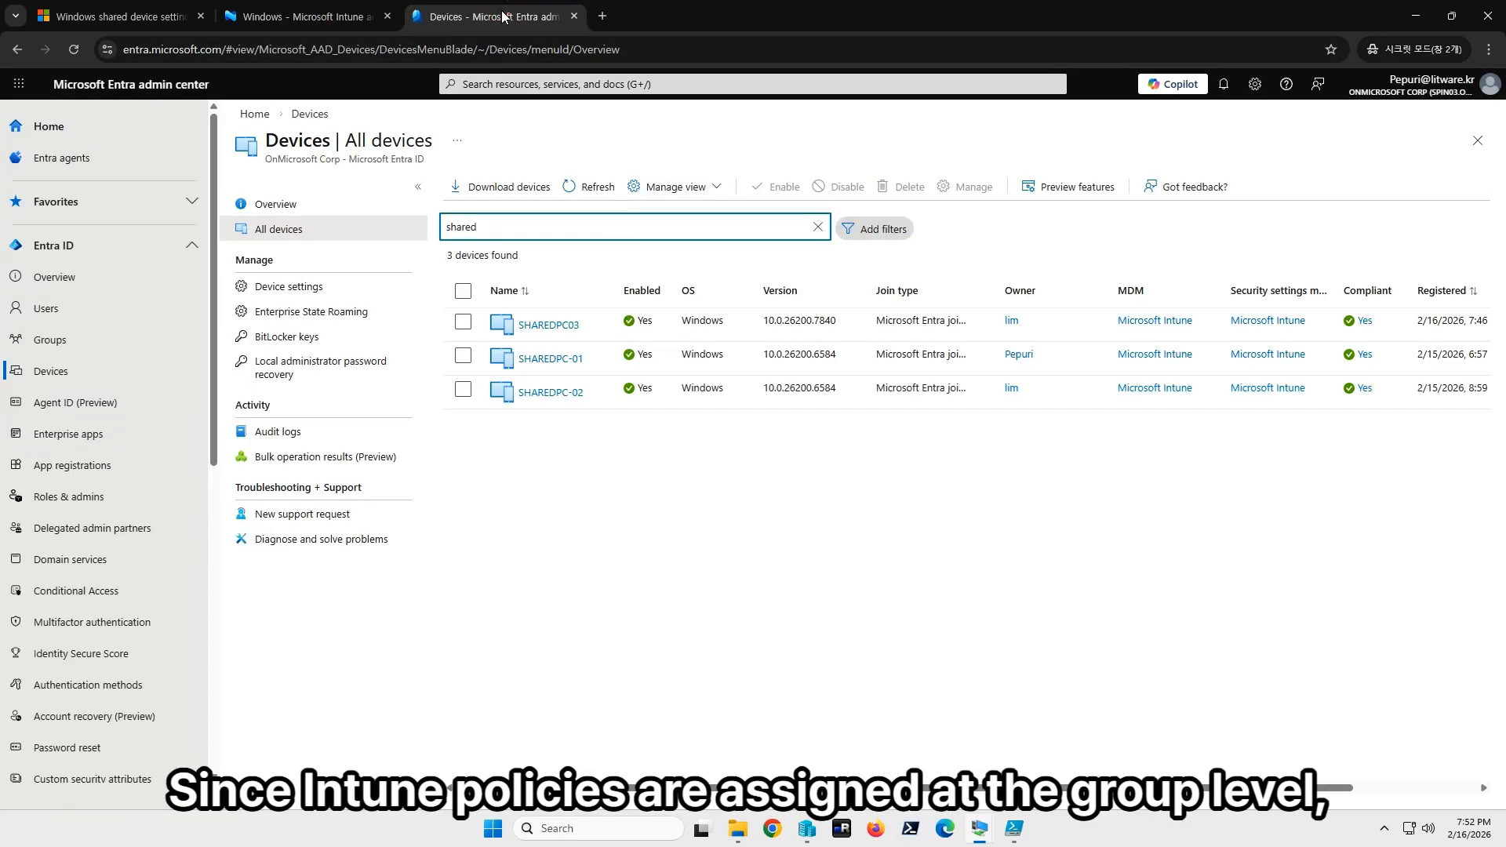
left_click(302, 16)
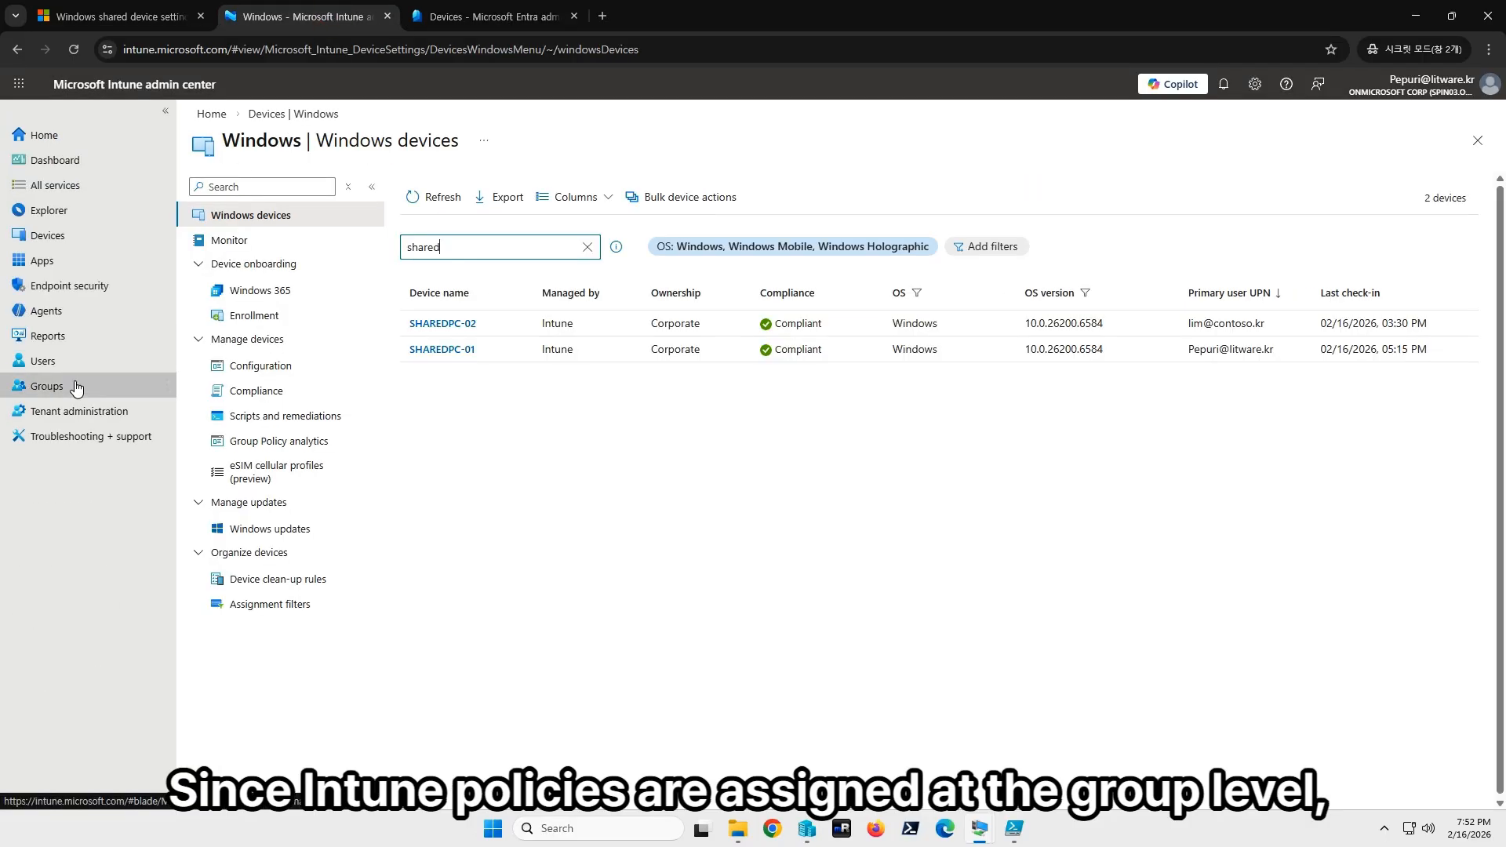
Search All groups for 'sh', listing Security groups SharedPolicy2 and Sharedpolicy1.
left_click(47, 386)
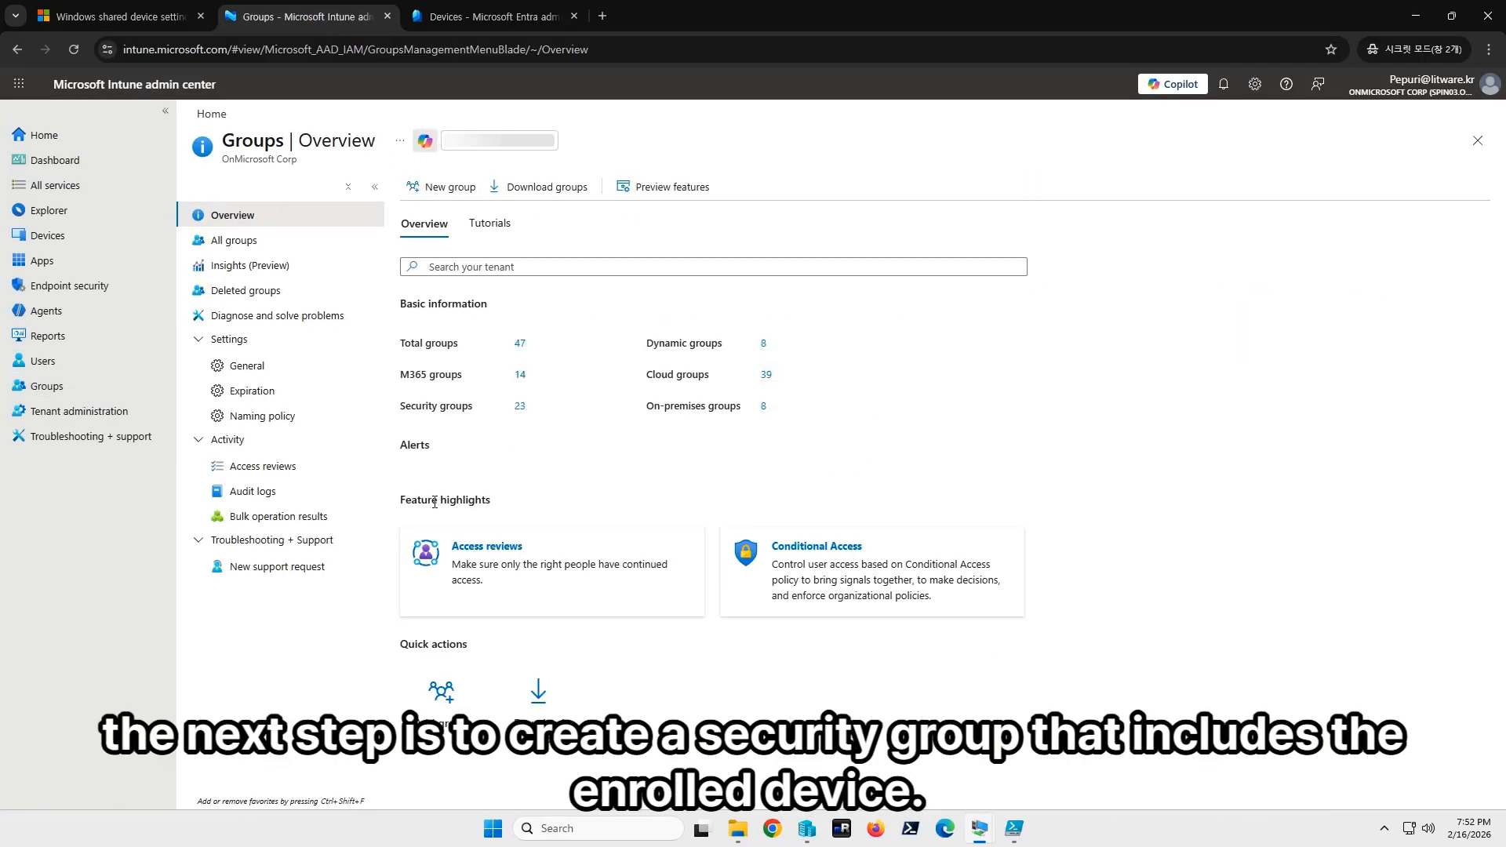
left_click(278, 244)
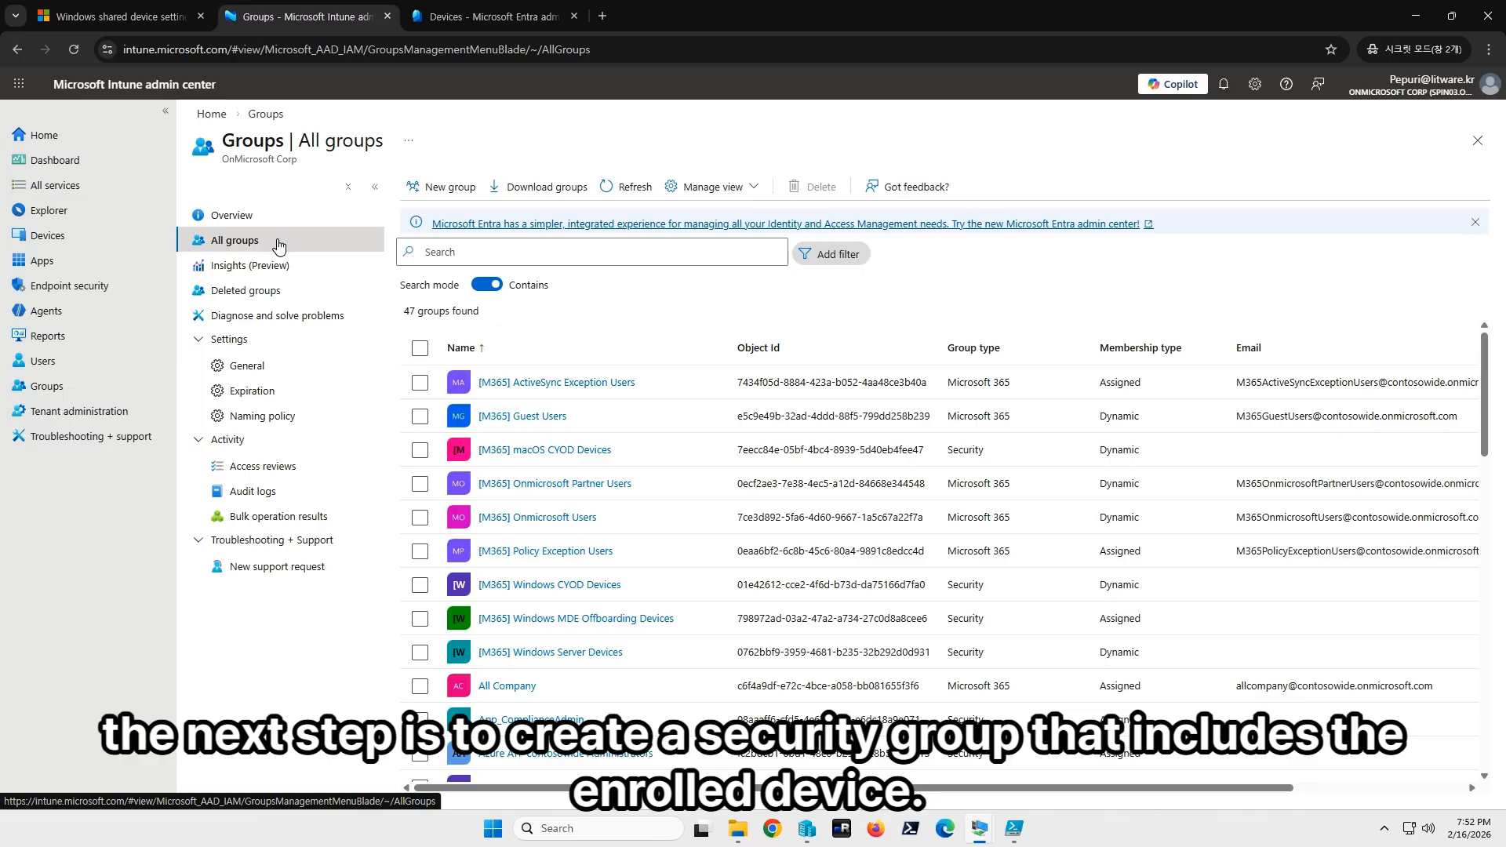
left_click(479, 253)
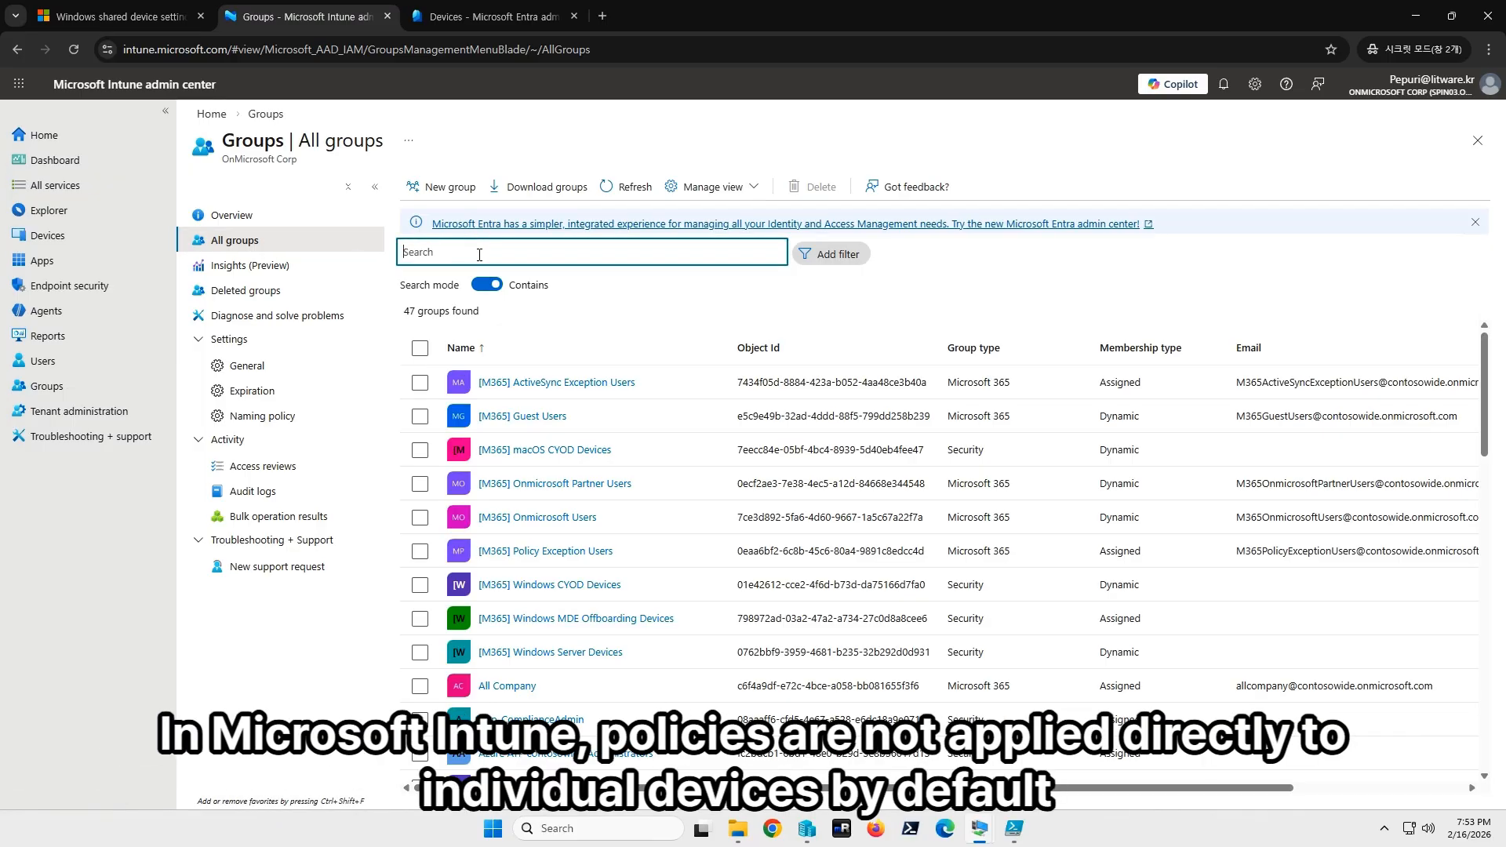
type("shared")
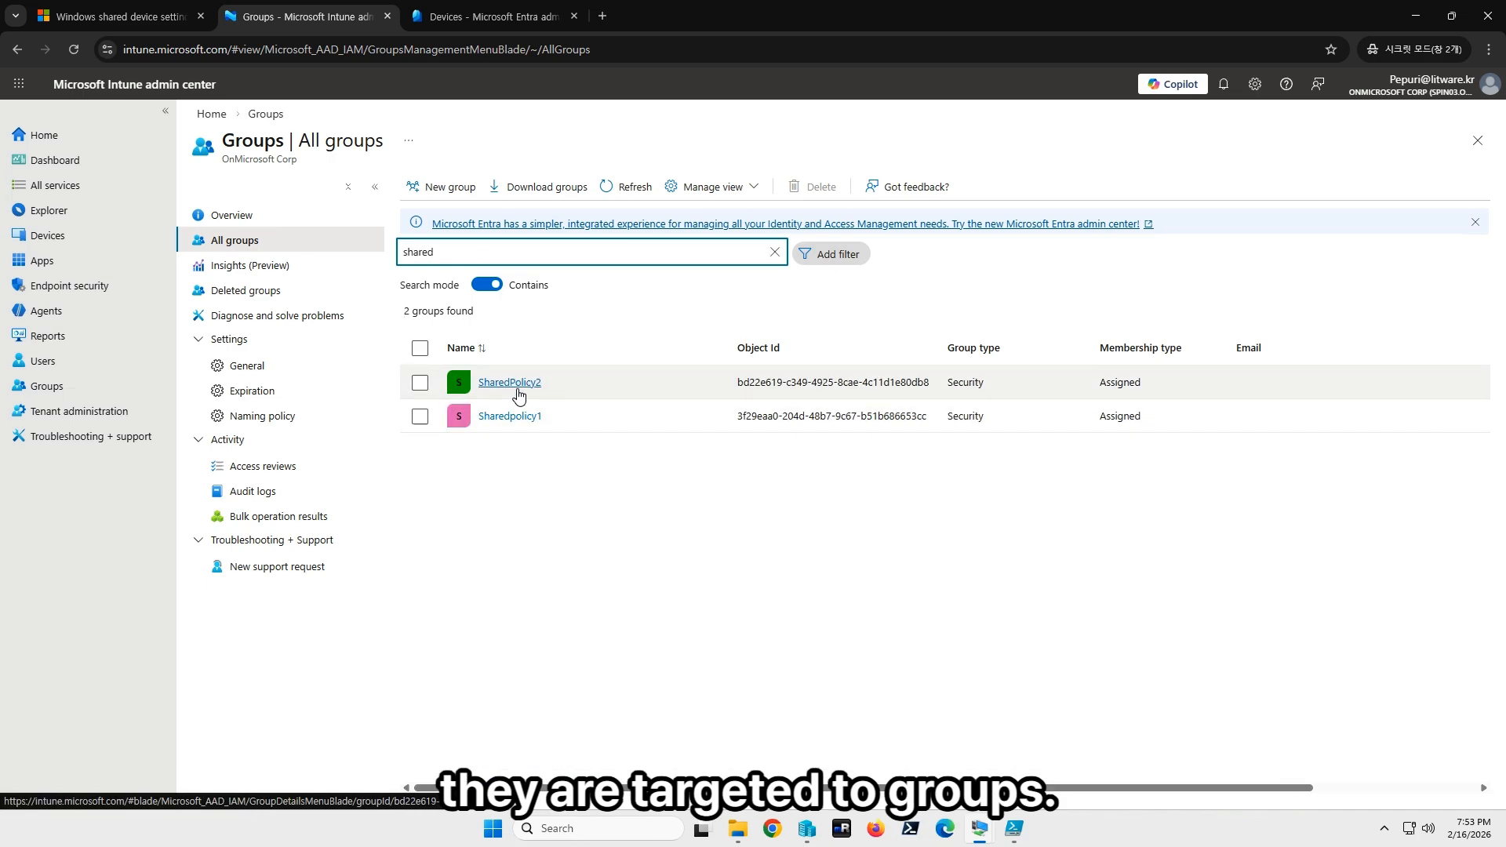
Start a new Security group named 'sharedpcpolicy'.
left_click(434, 190)
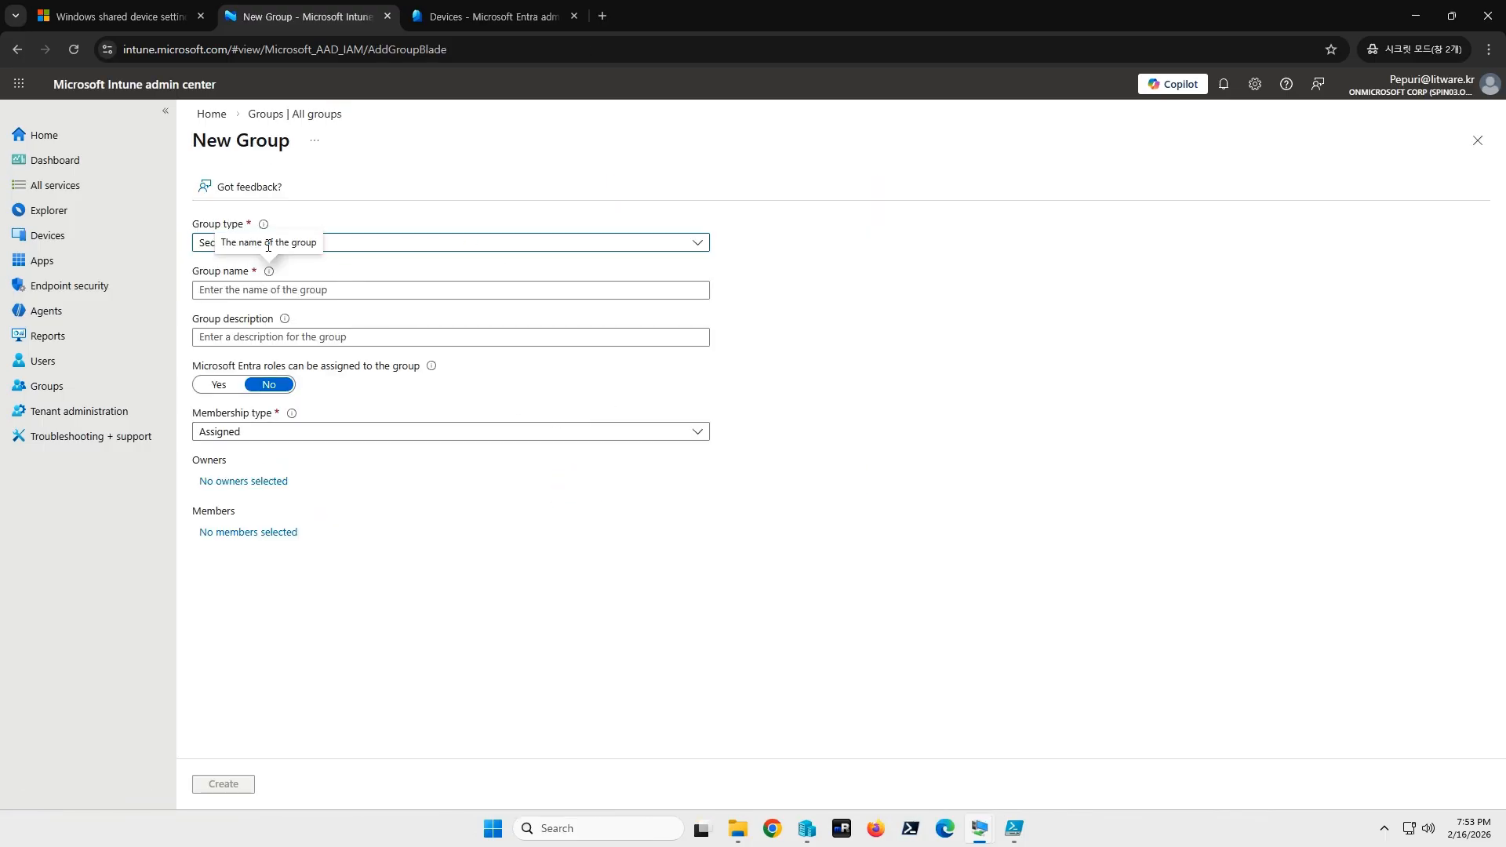
left_click(346, 239)
left_click(1018, 350)
left_click(291, 291)
left_click(445, 291)
type("sharedpc")
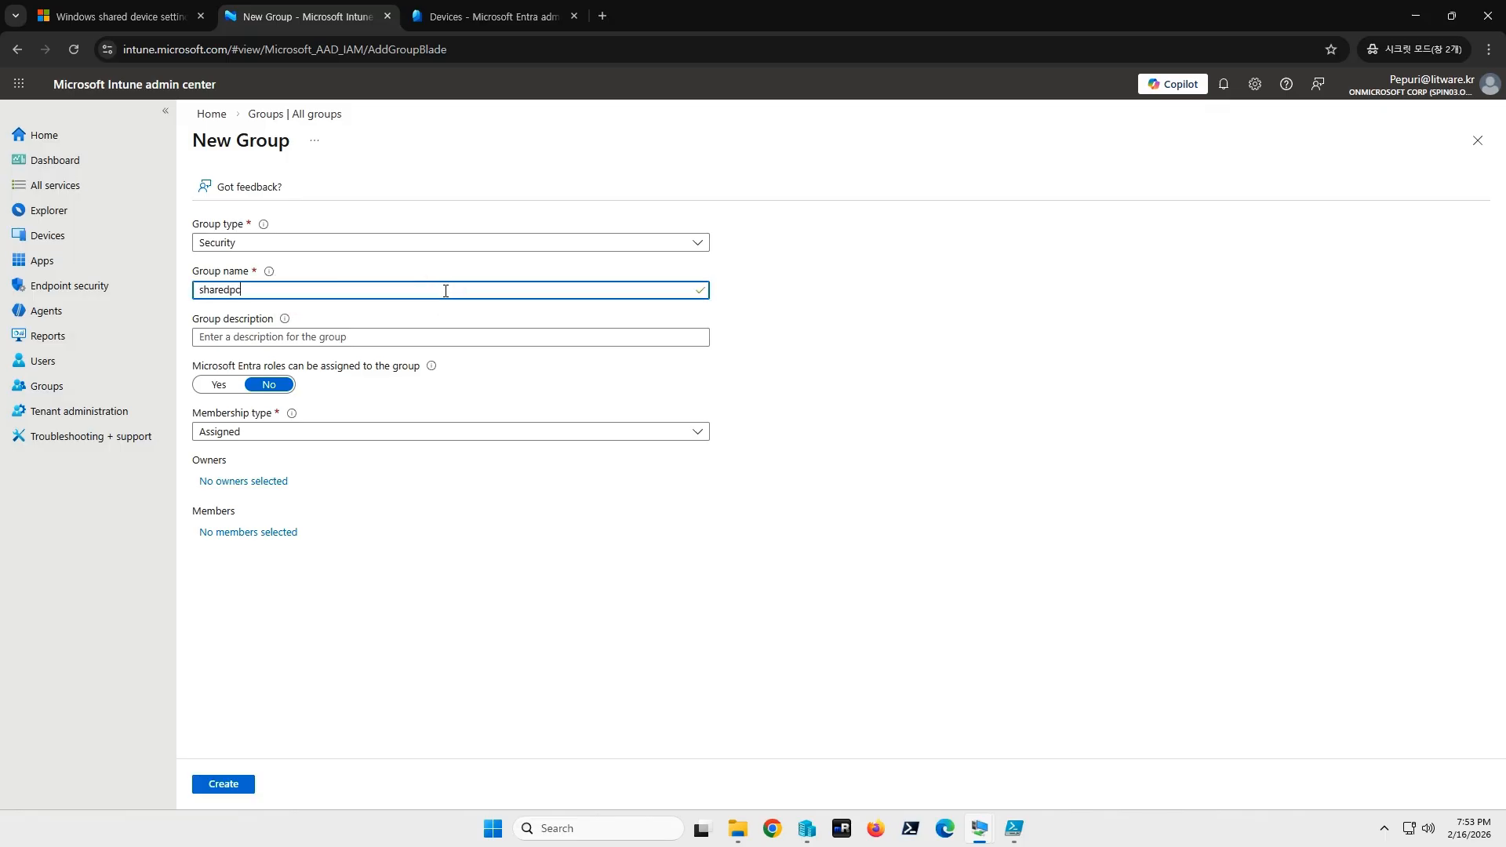
type("policy")
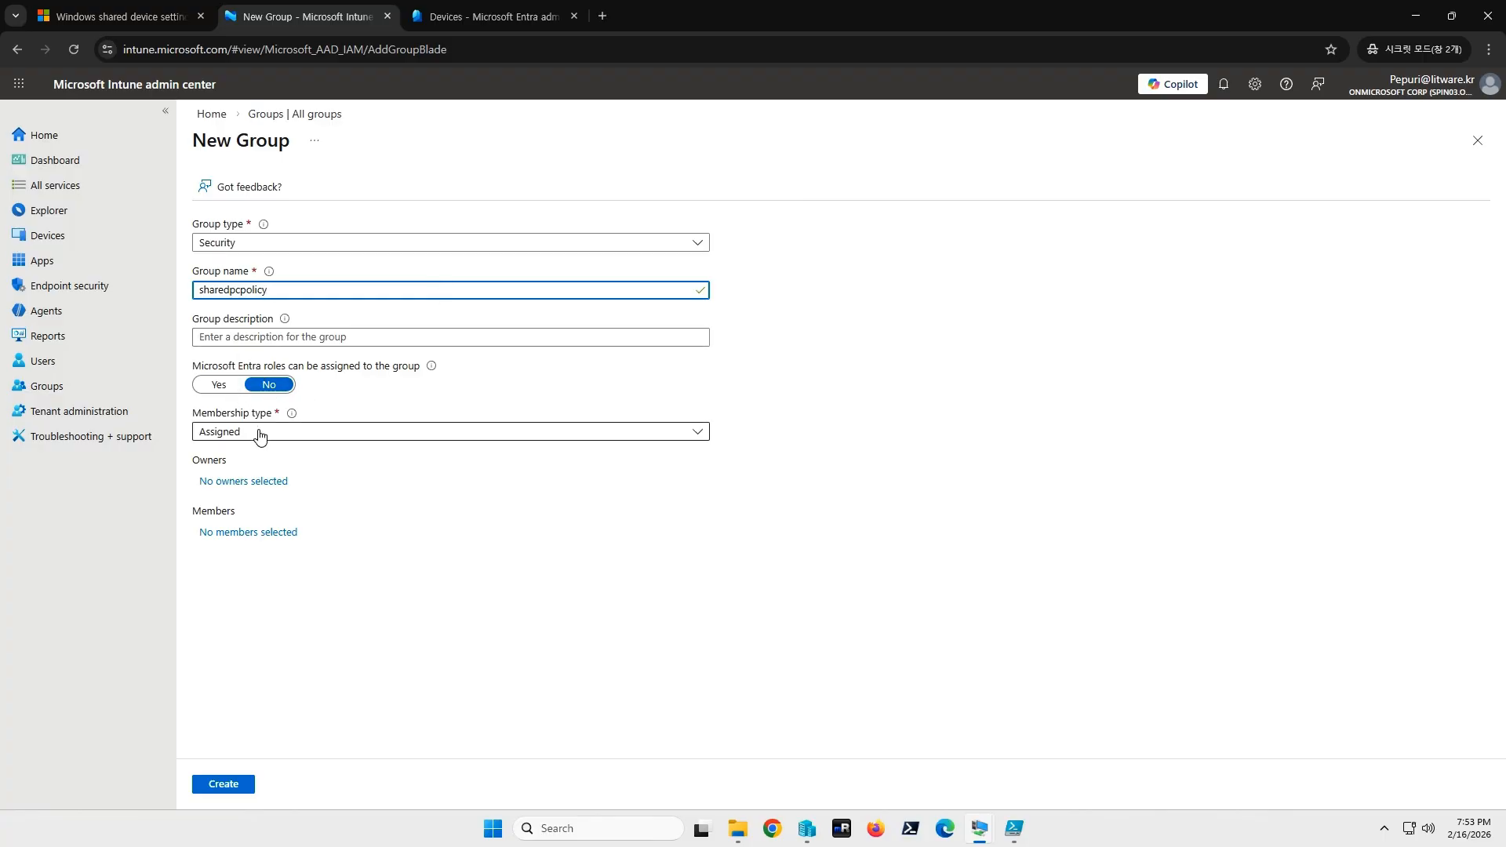
Add the device SHAREDPC03, found by searching 'shared', as the group's only member.
left_click(247, 533)
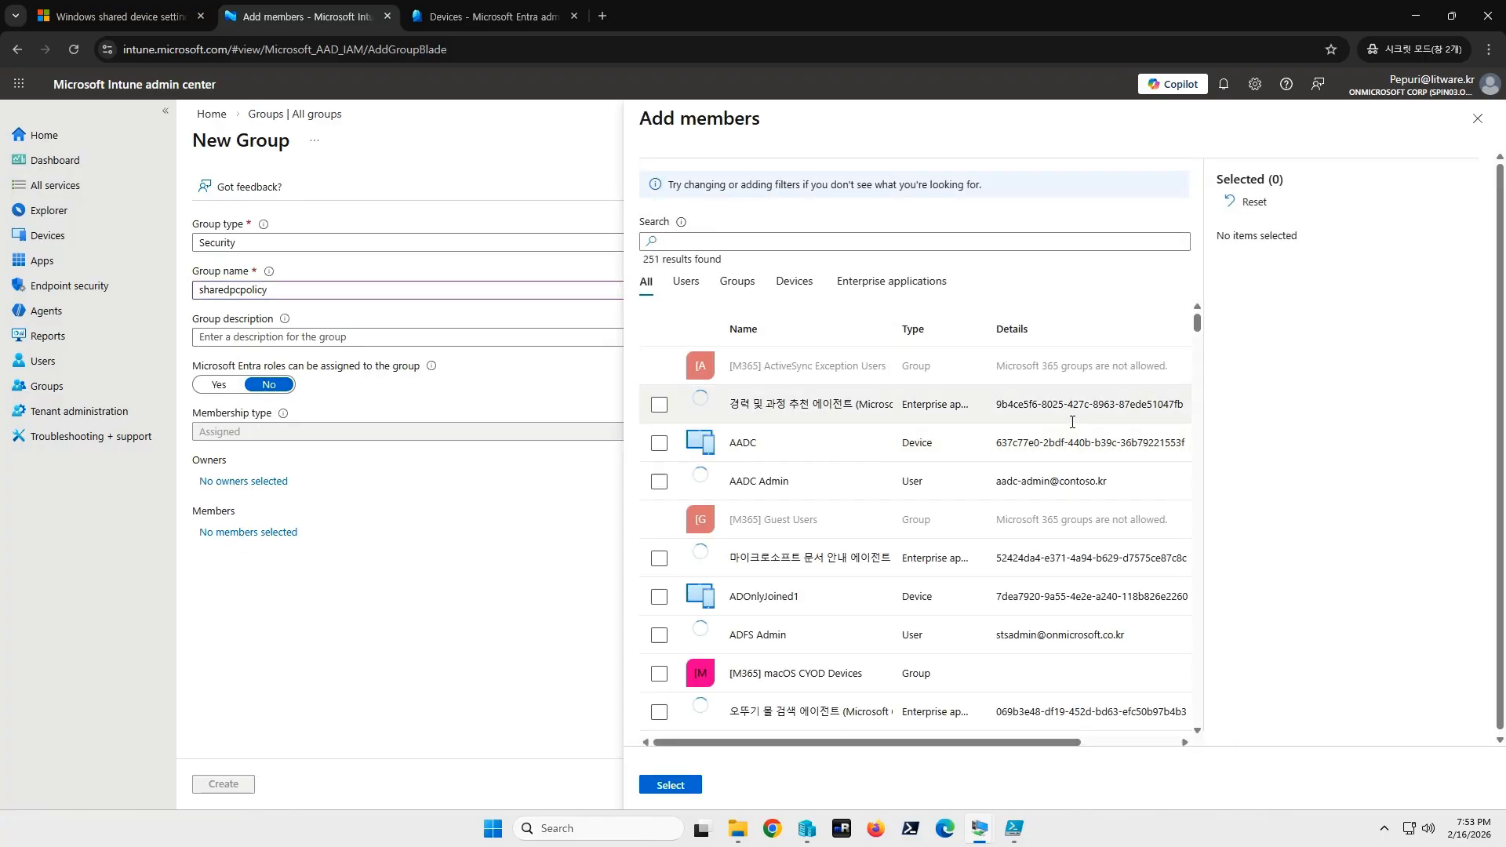
left_click(793, 282)
left_click(731, 243)
type("shared")
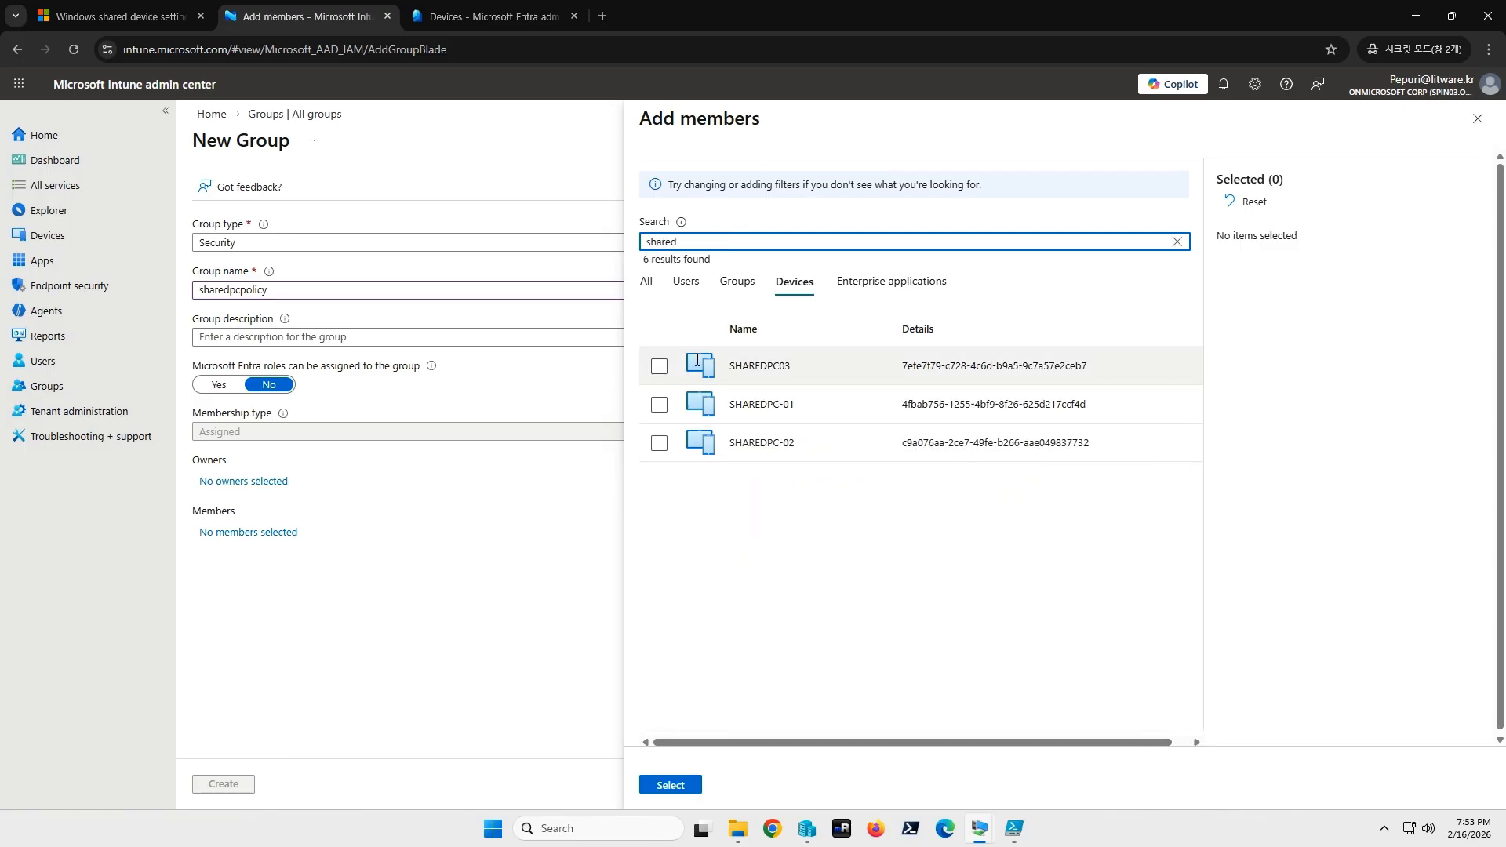
left_click(659, 366)
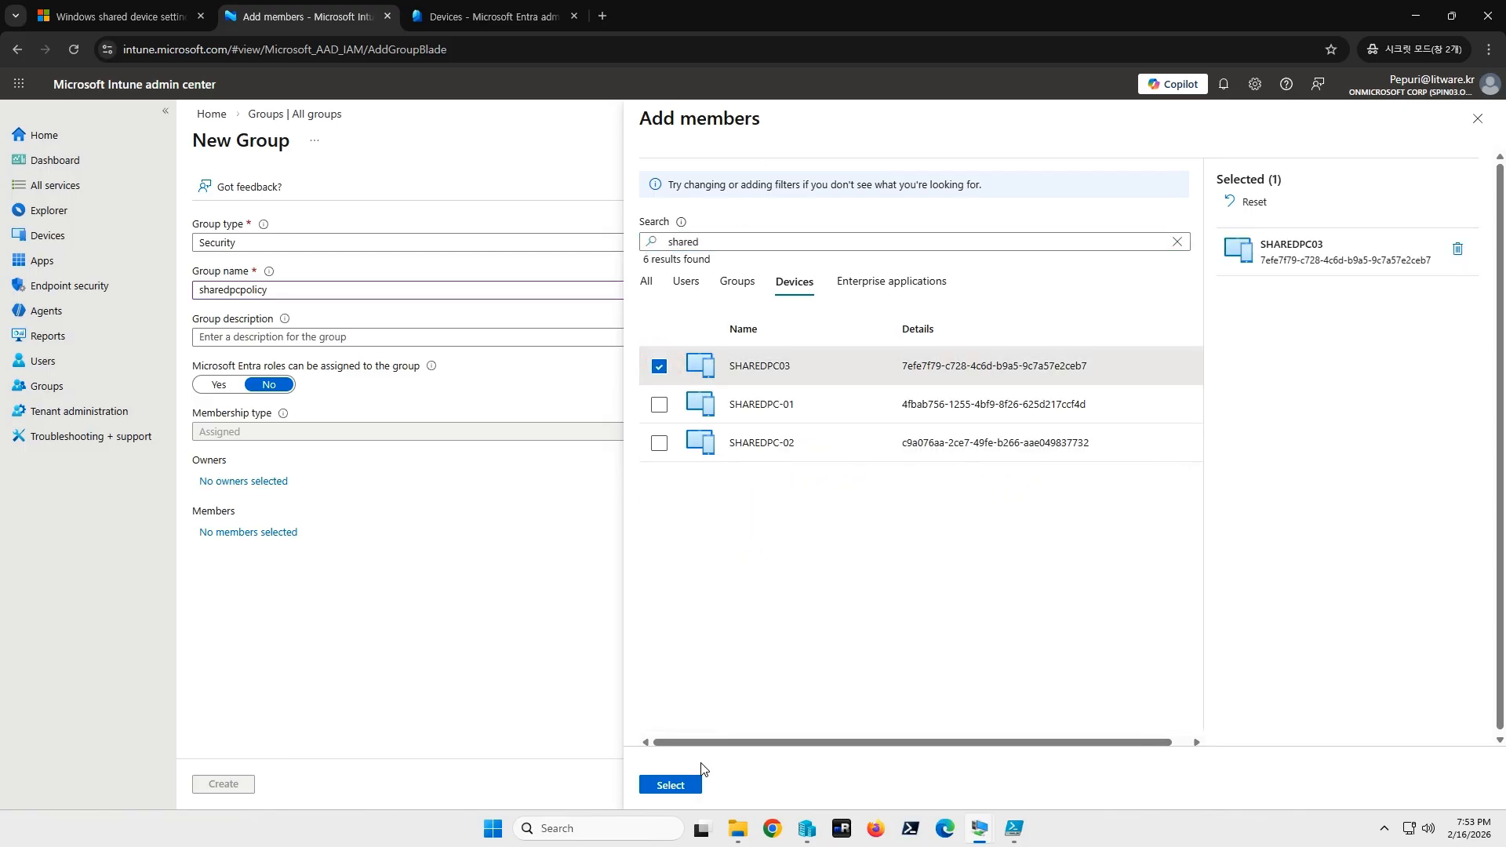
left_click(672, 785)
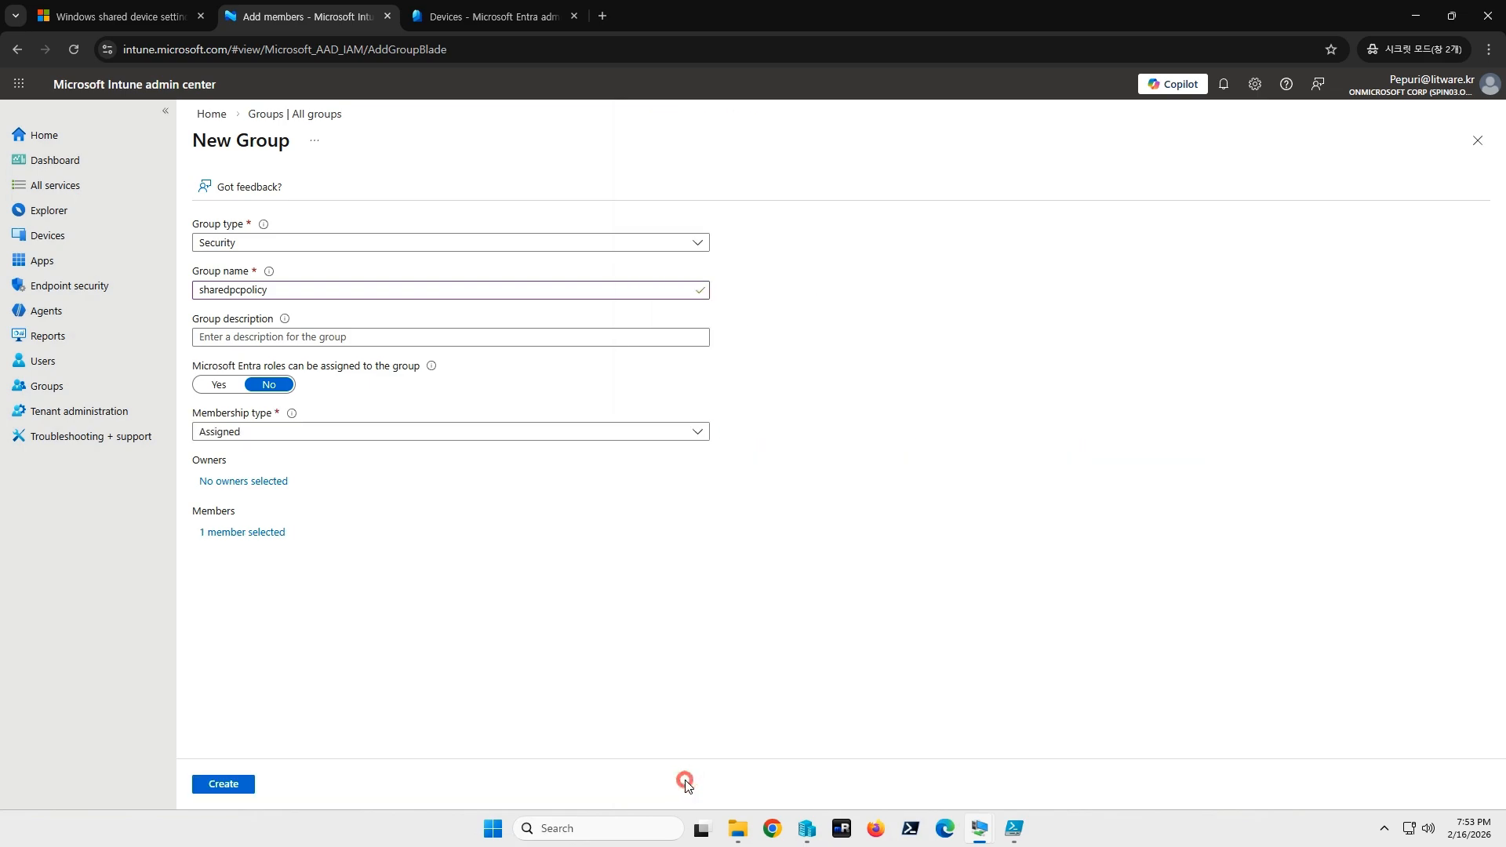
Create the sharedpcpolicy group, refresh to confirm it, and start a new Windows configuration policy.
left_click(227, 785)
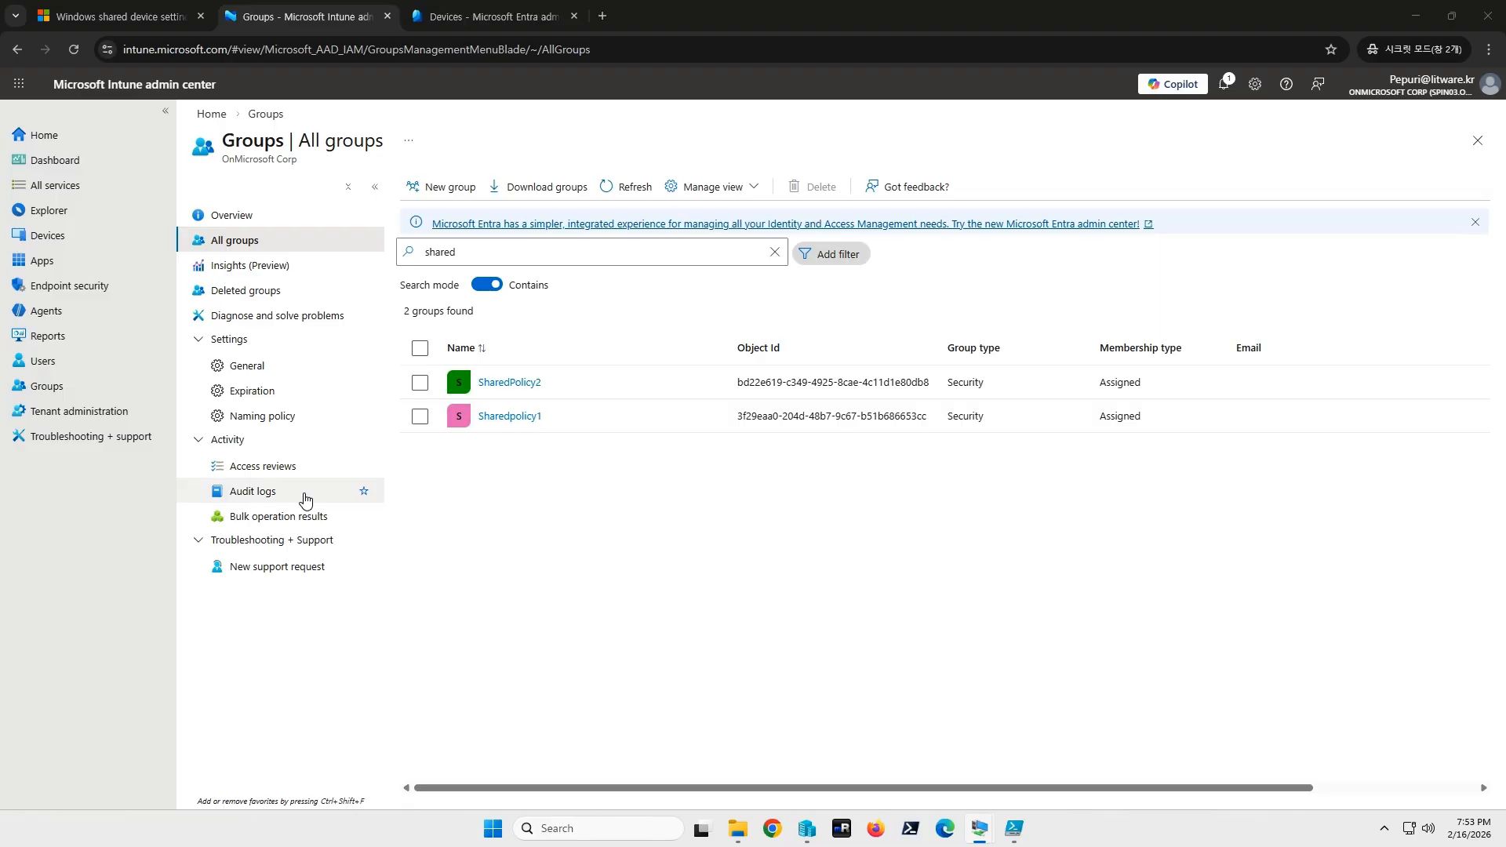
left_click(628, 187)
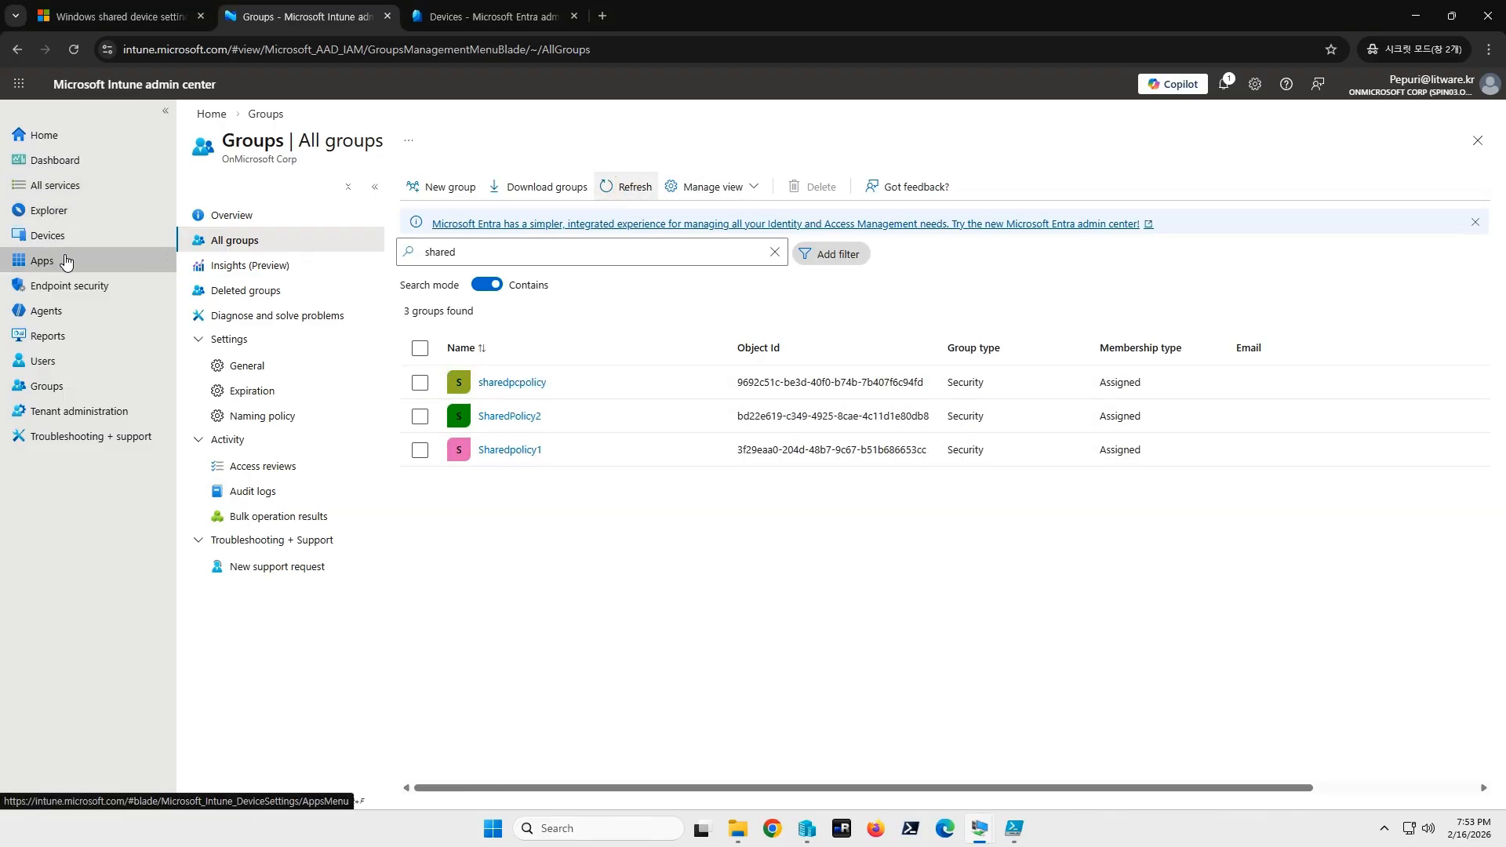
left_click(44, 243)
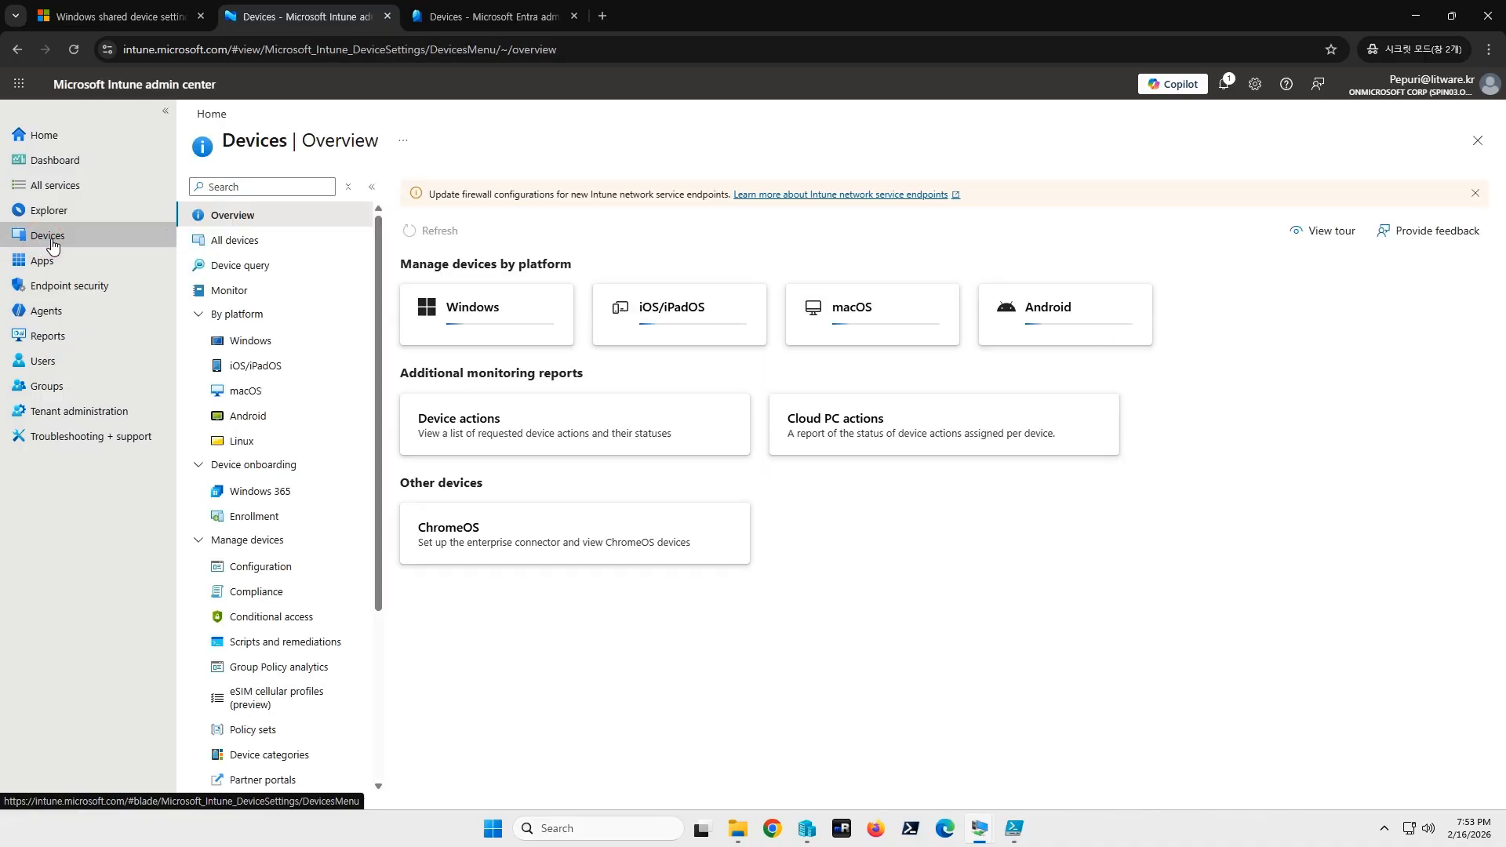
left_click(267, 341)
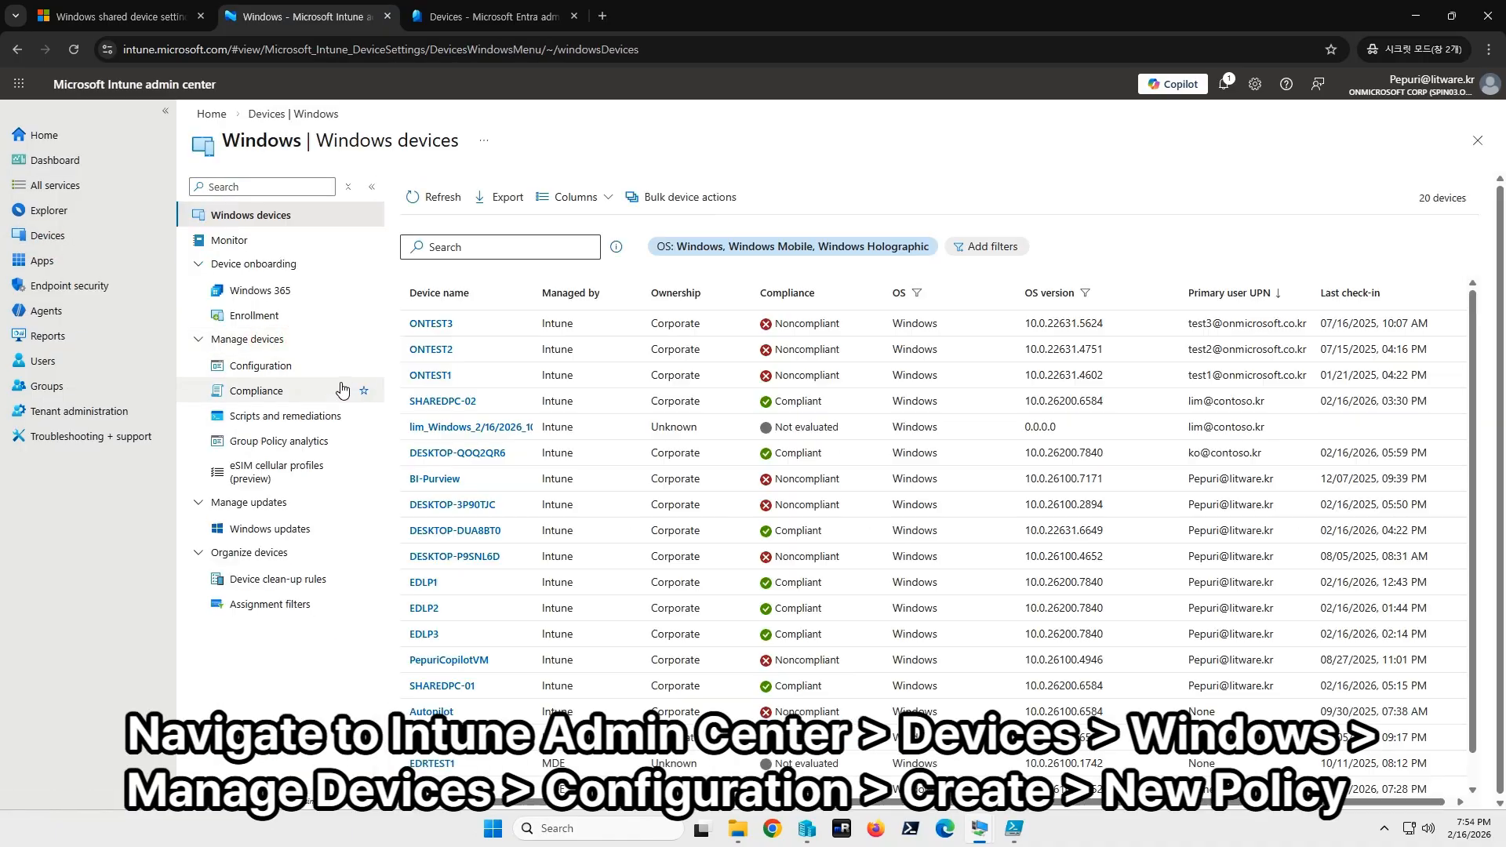
left_click(280, 367)
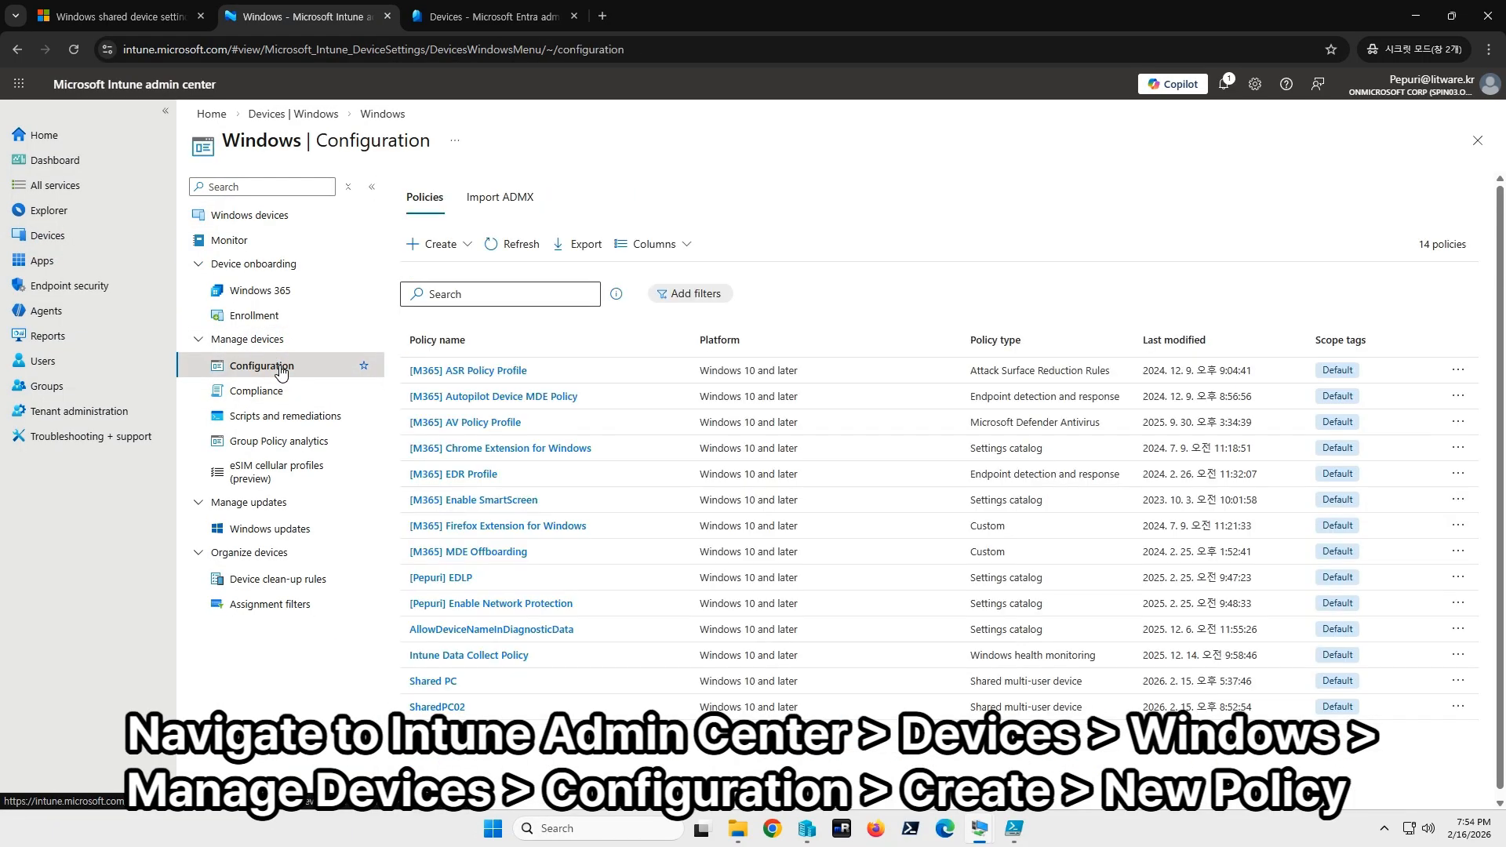
left_click(466, 251)
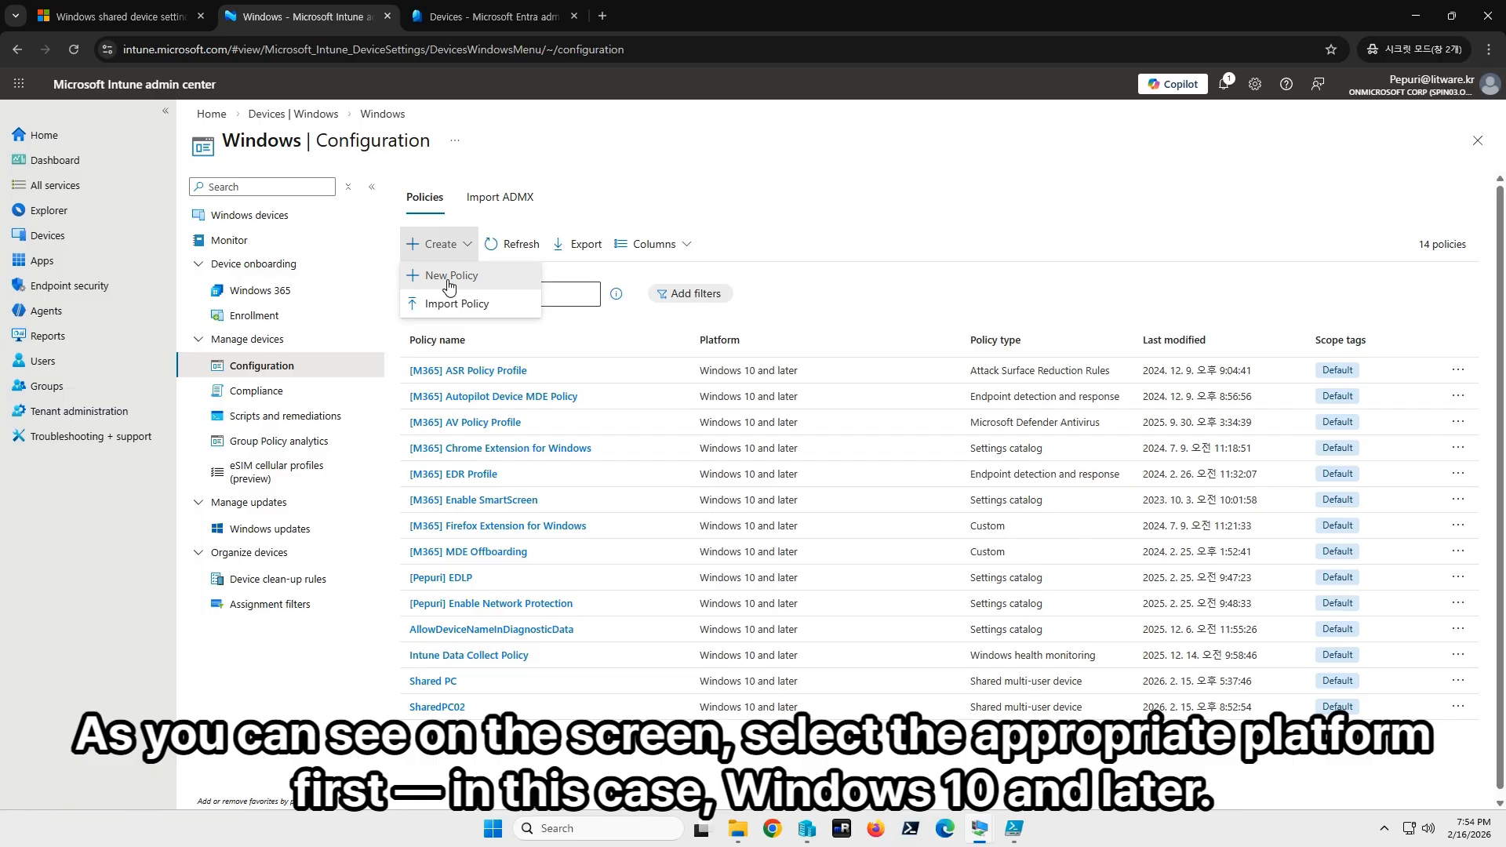
left_click(465, 279)
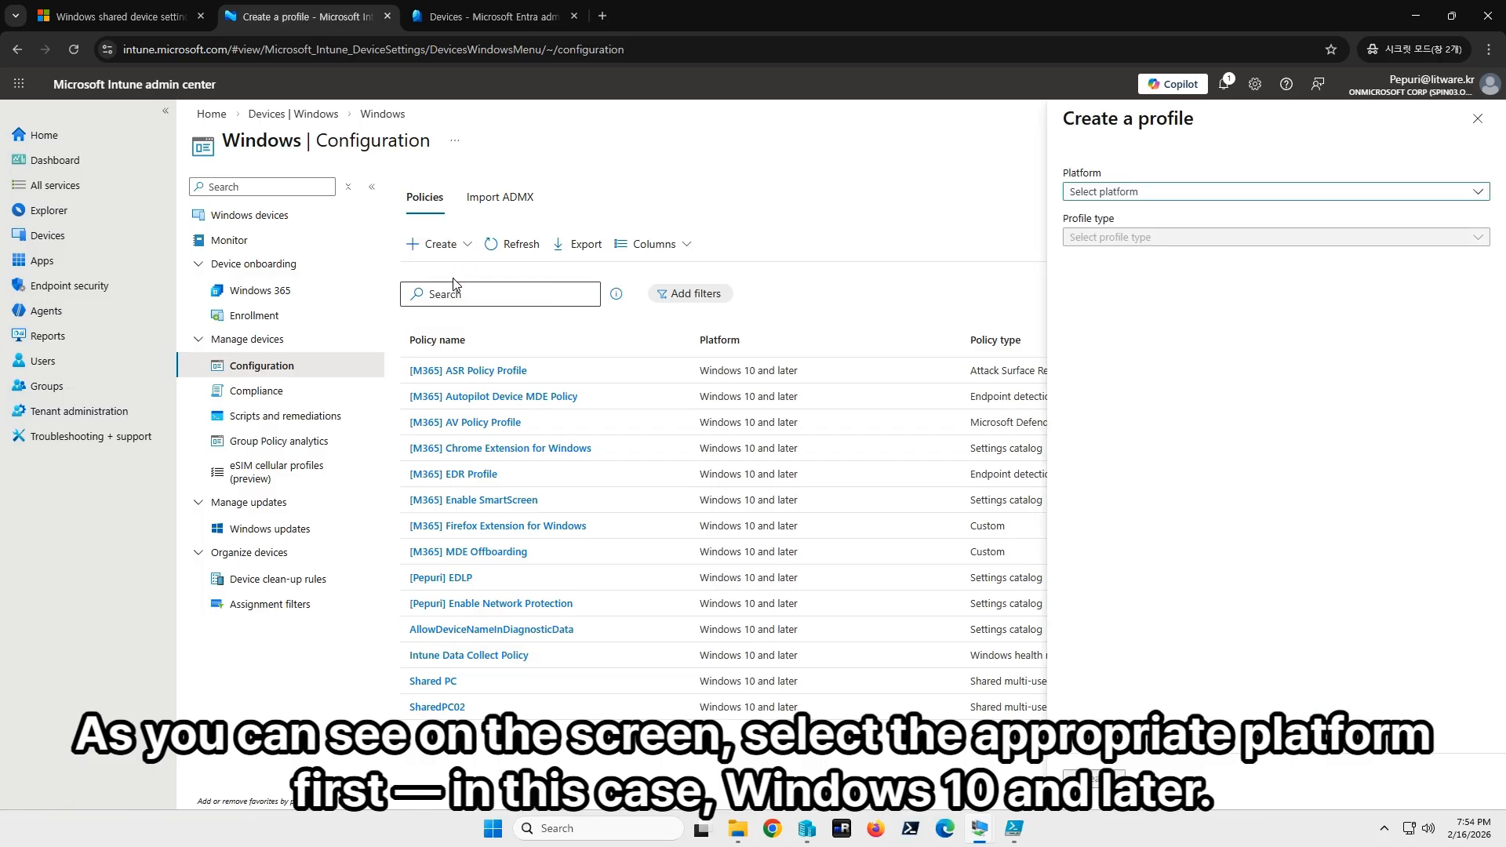
Create a Windows 10 and later profile from the Shared multi-user device template.
left_click(1130, 195)
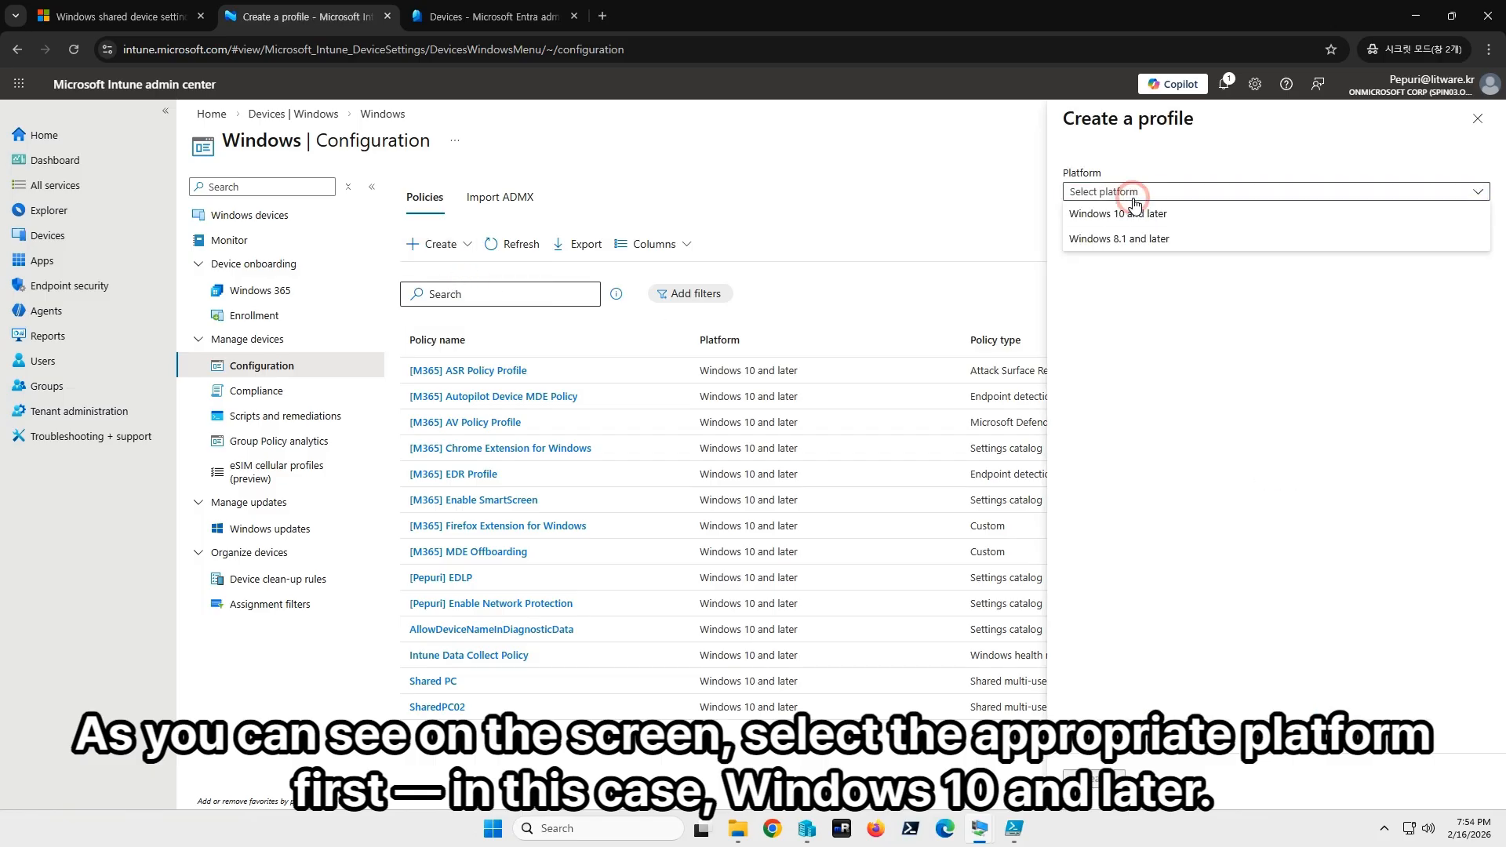
left_click(1129, 220)
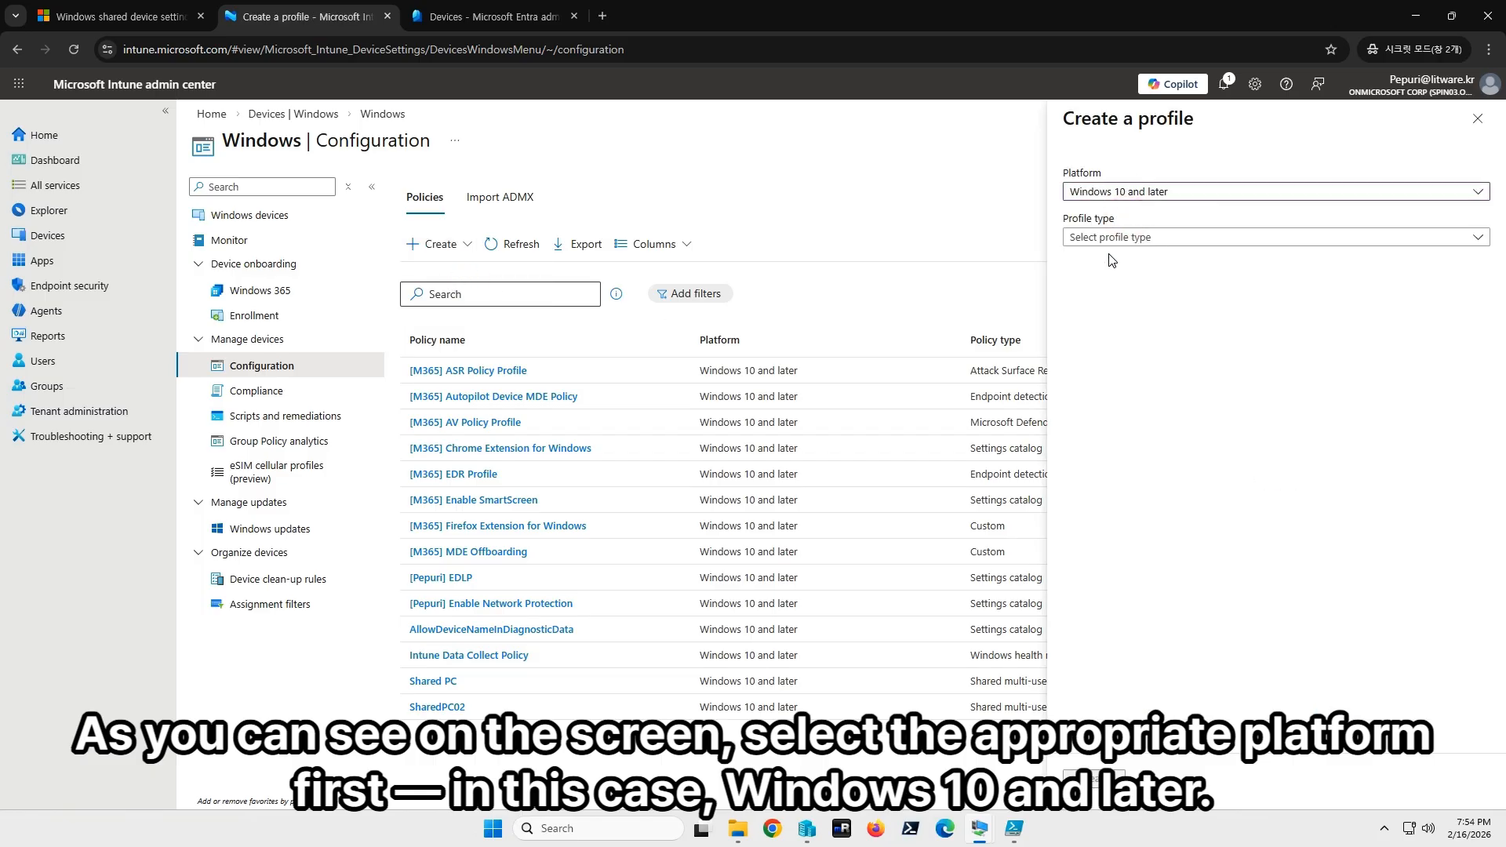
left_click(1106, 237)
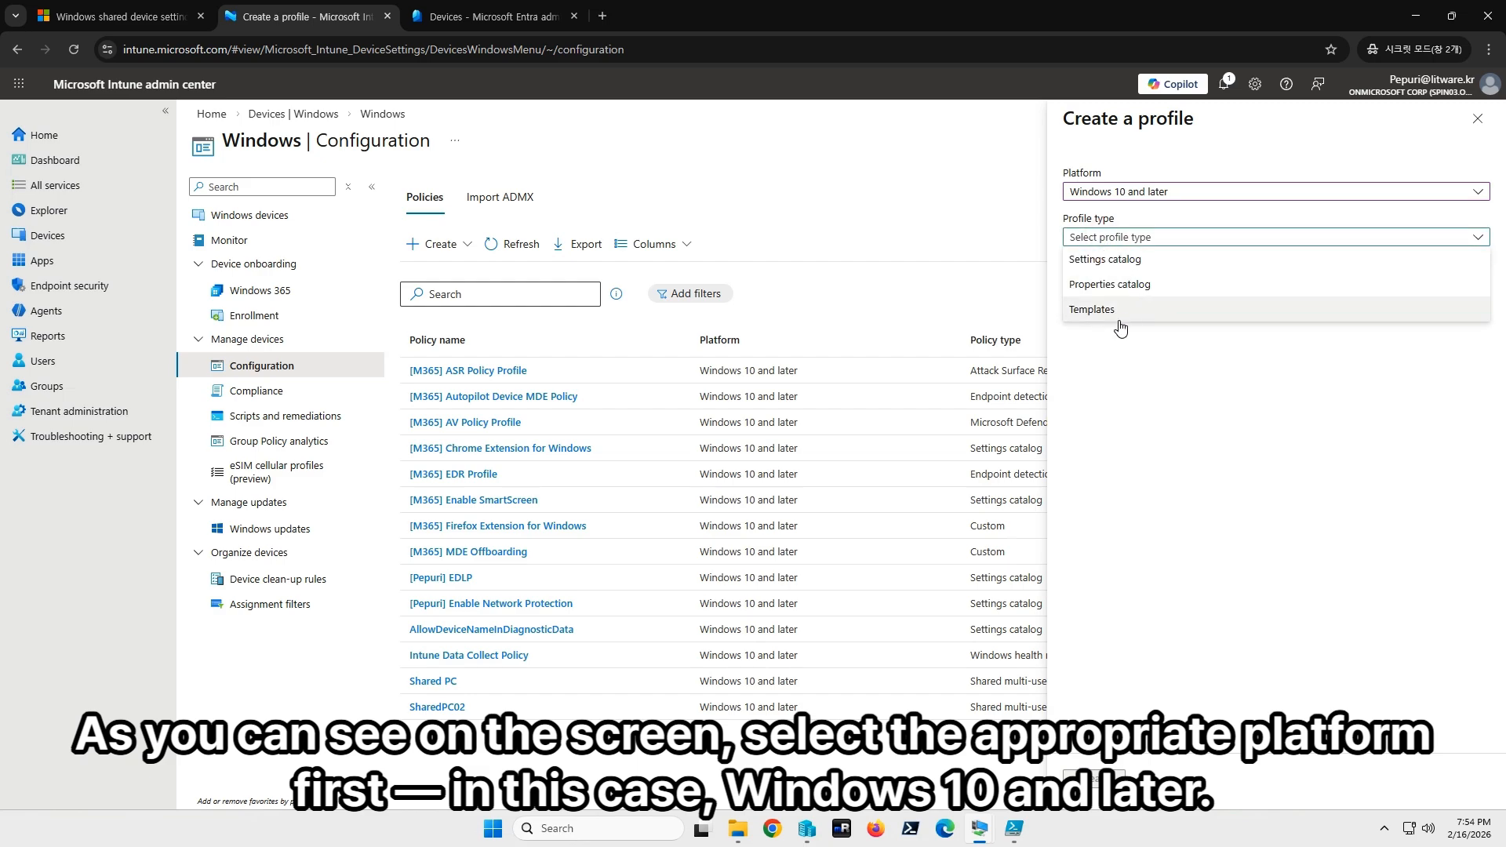
left_click(1107, 312)
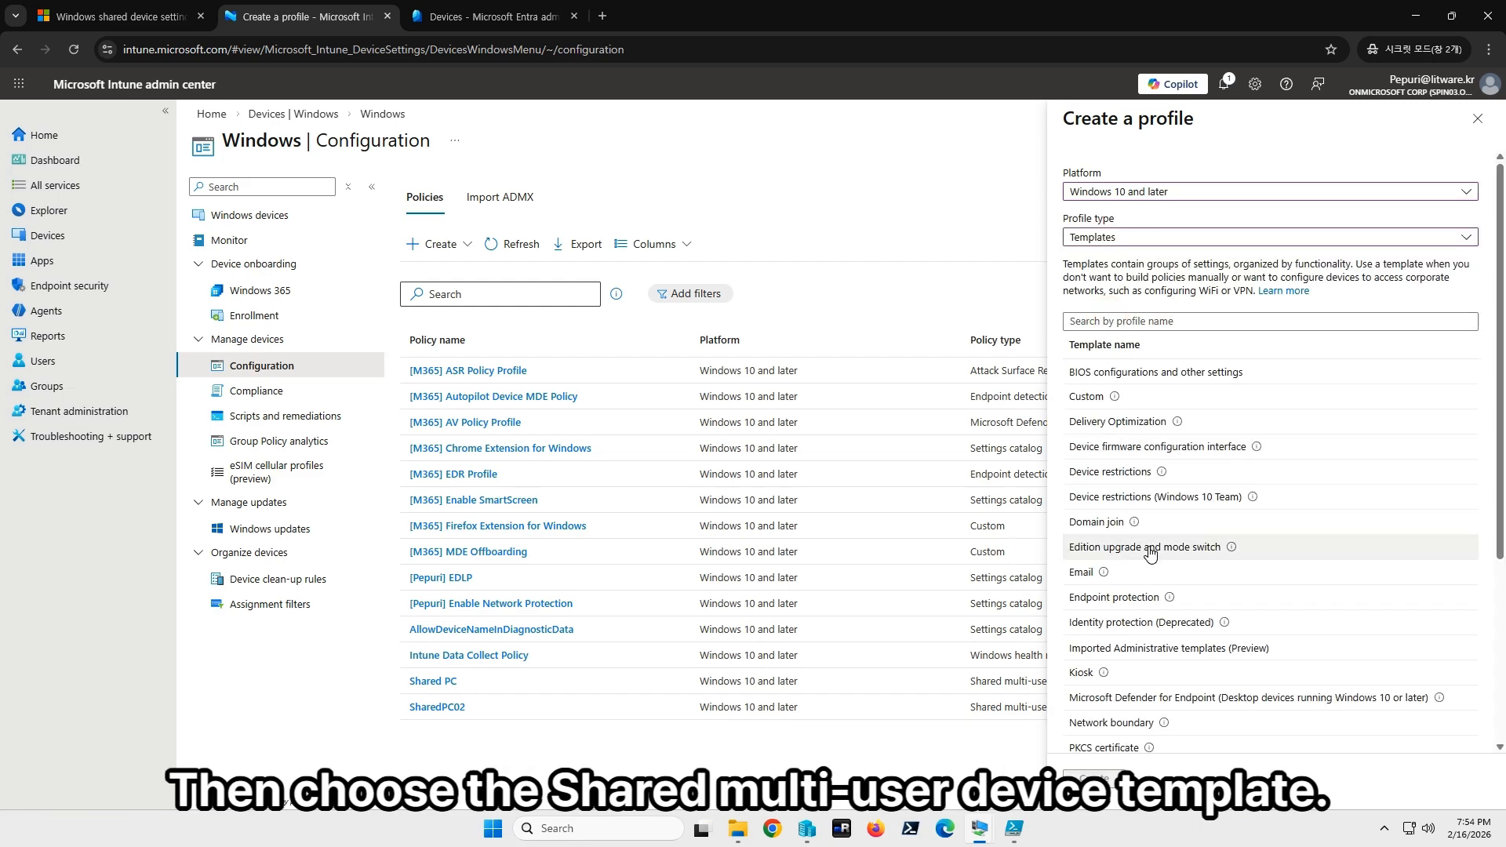
mouse_move(1170, 605)
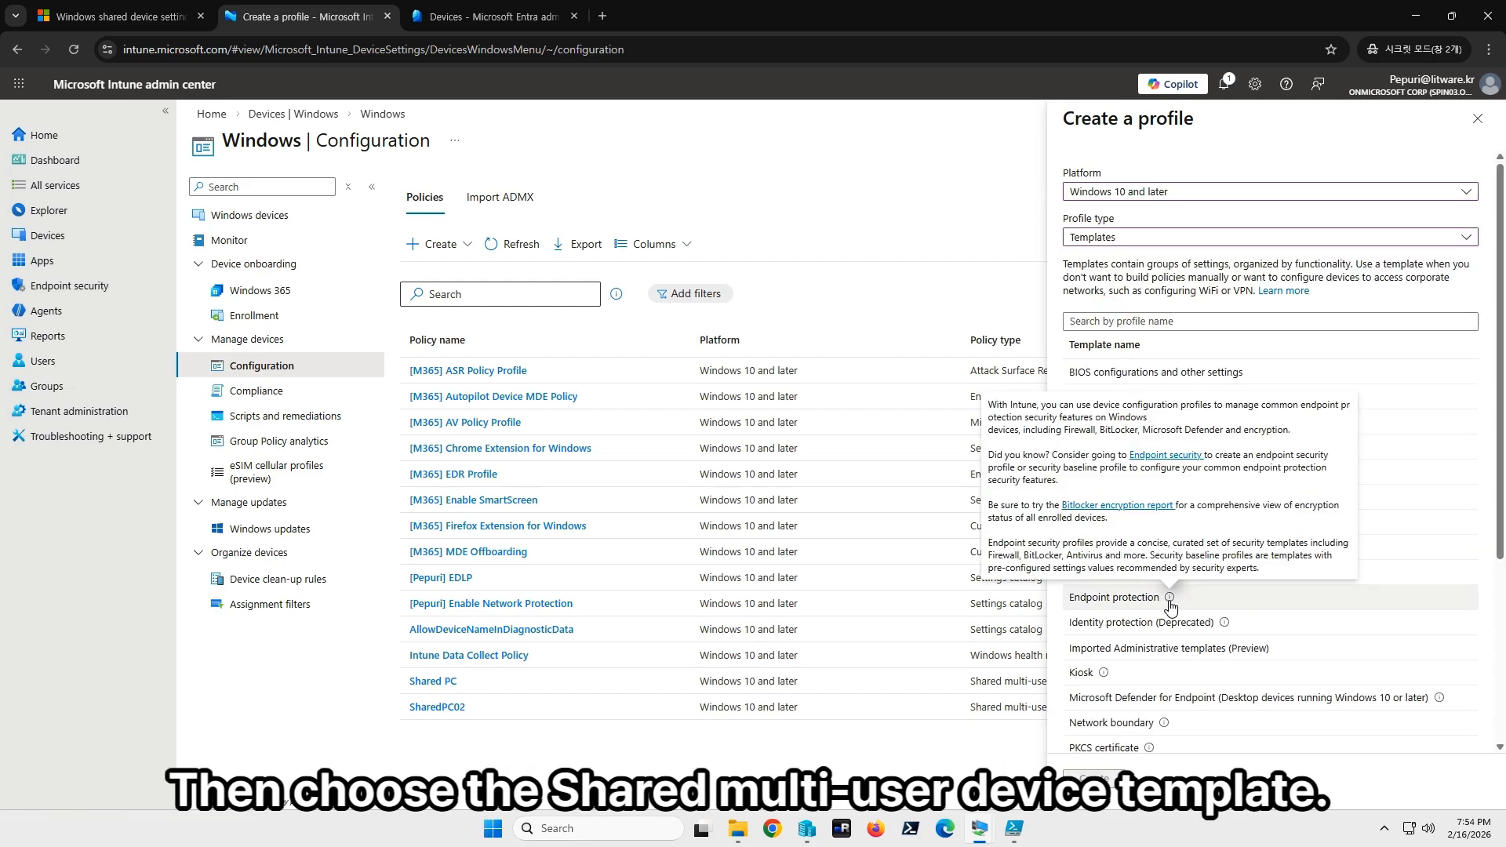
scroll(1224, 533, "down", 3)
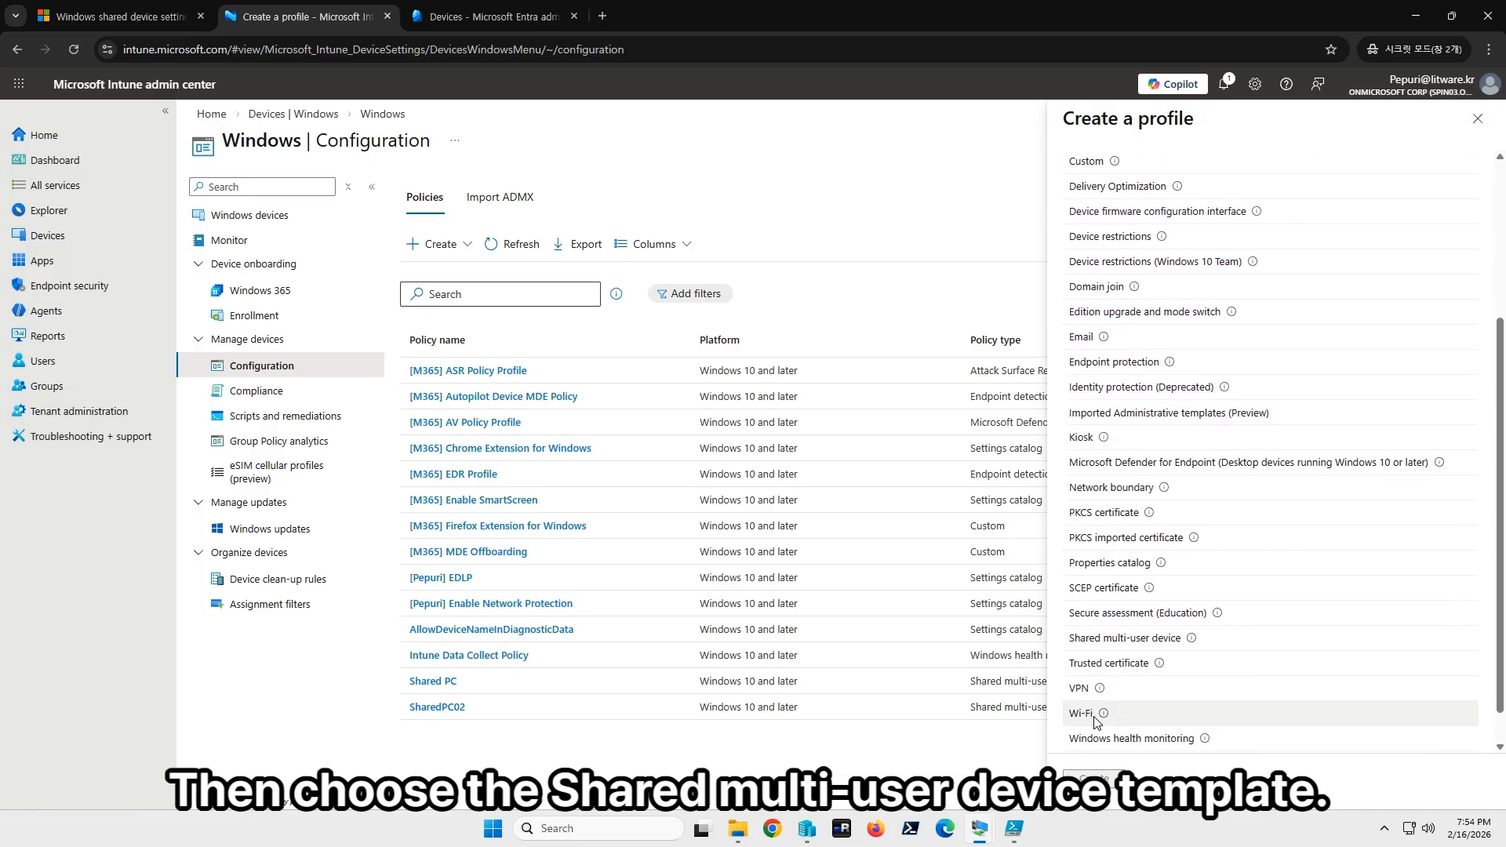
scroll(1079, 728, "down", 1)
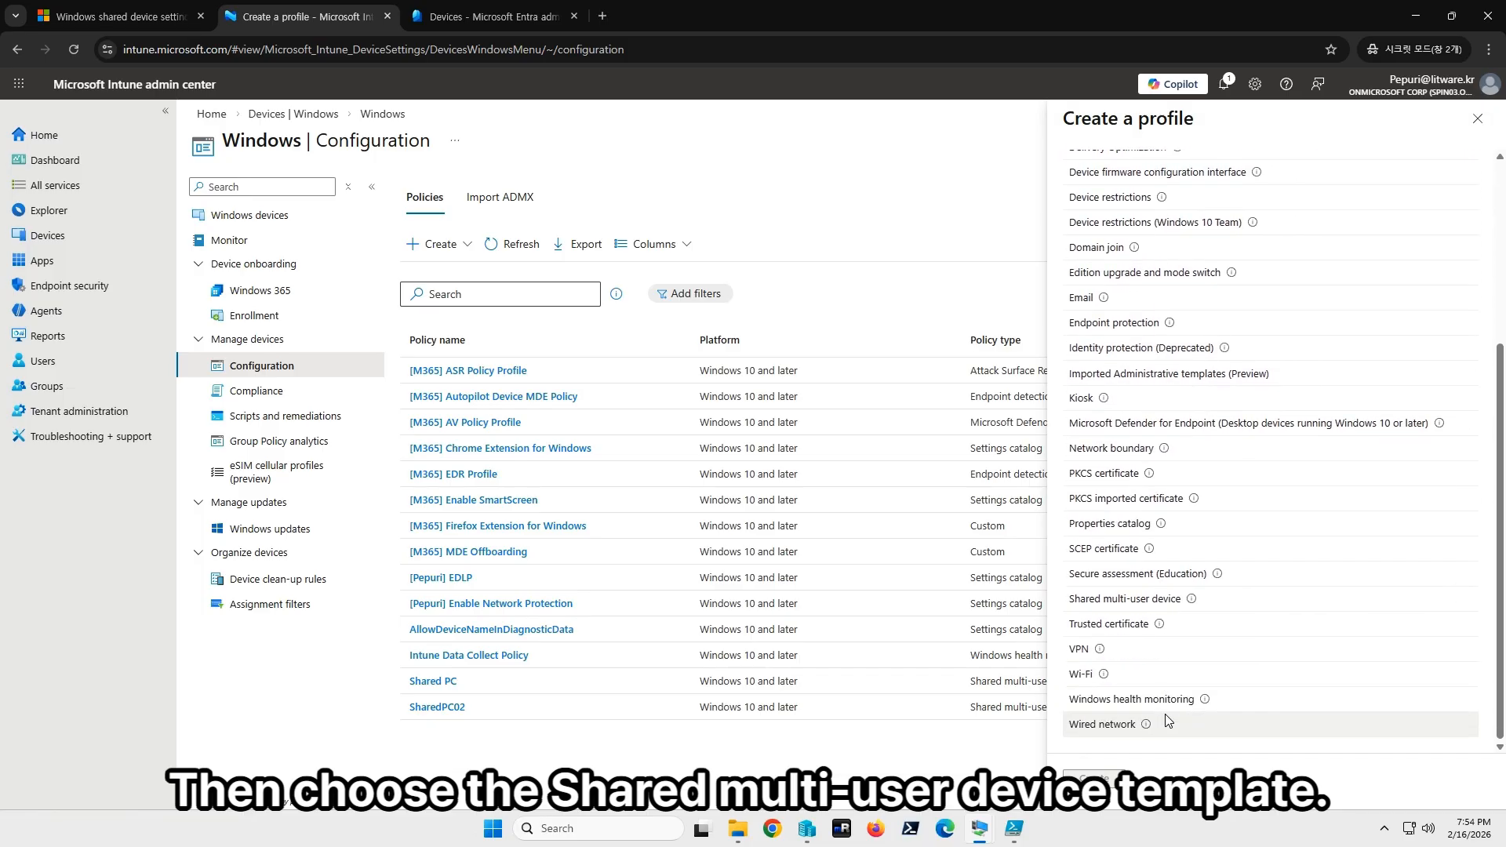
left_click(1107, 602)
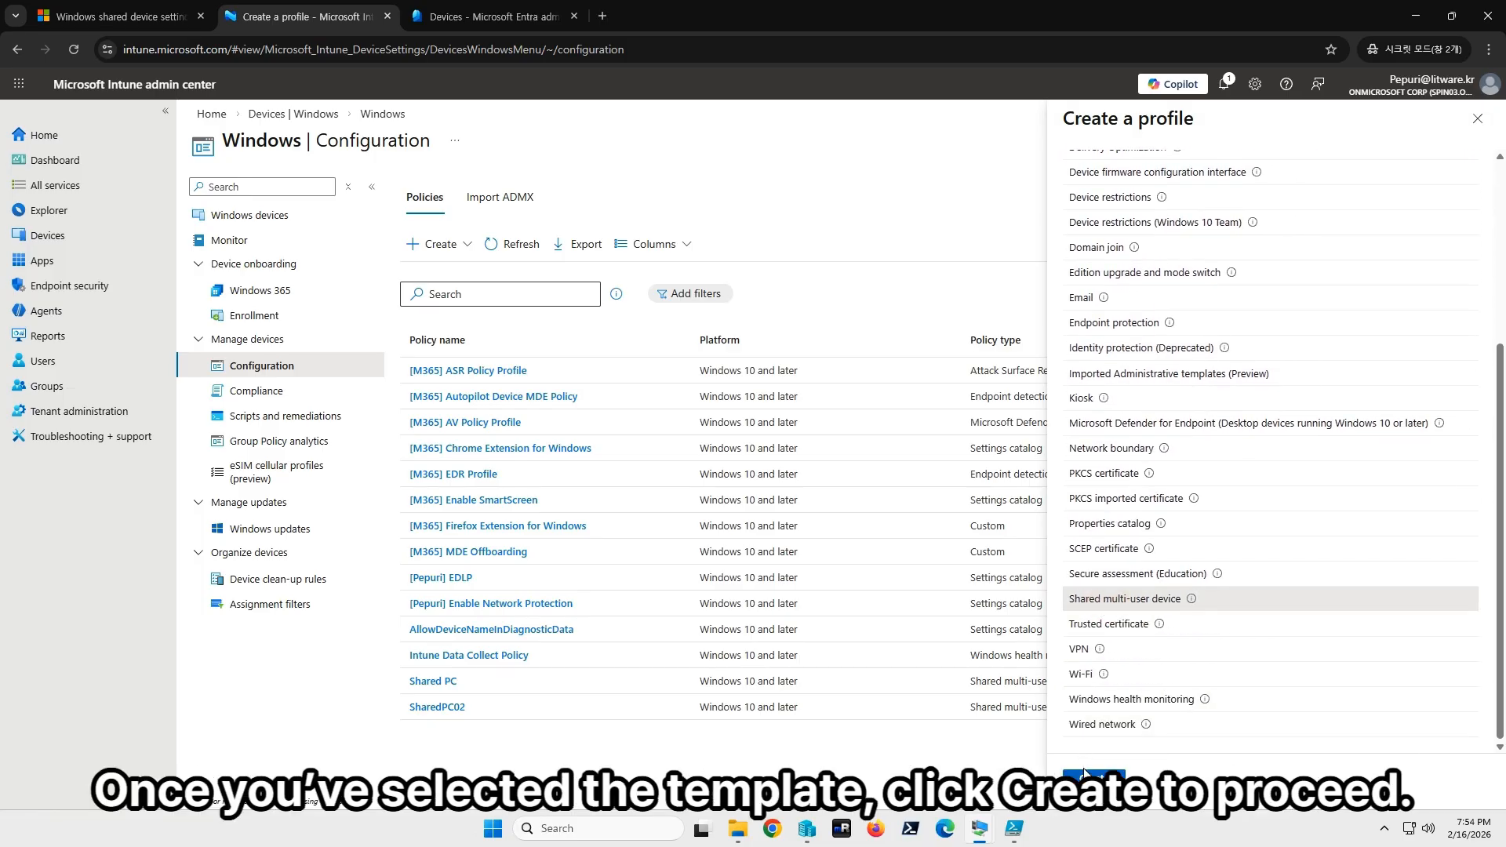
left_click(1088, 777)
left_click(430, 234)
Name the profile 'Shared Device Policy' and enable Shared PC mode.
type("Shared Device Policy")
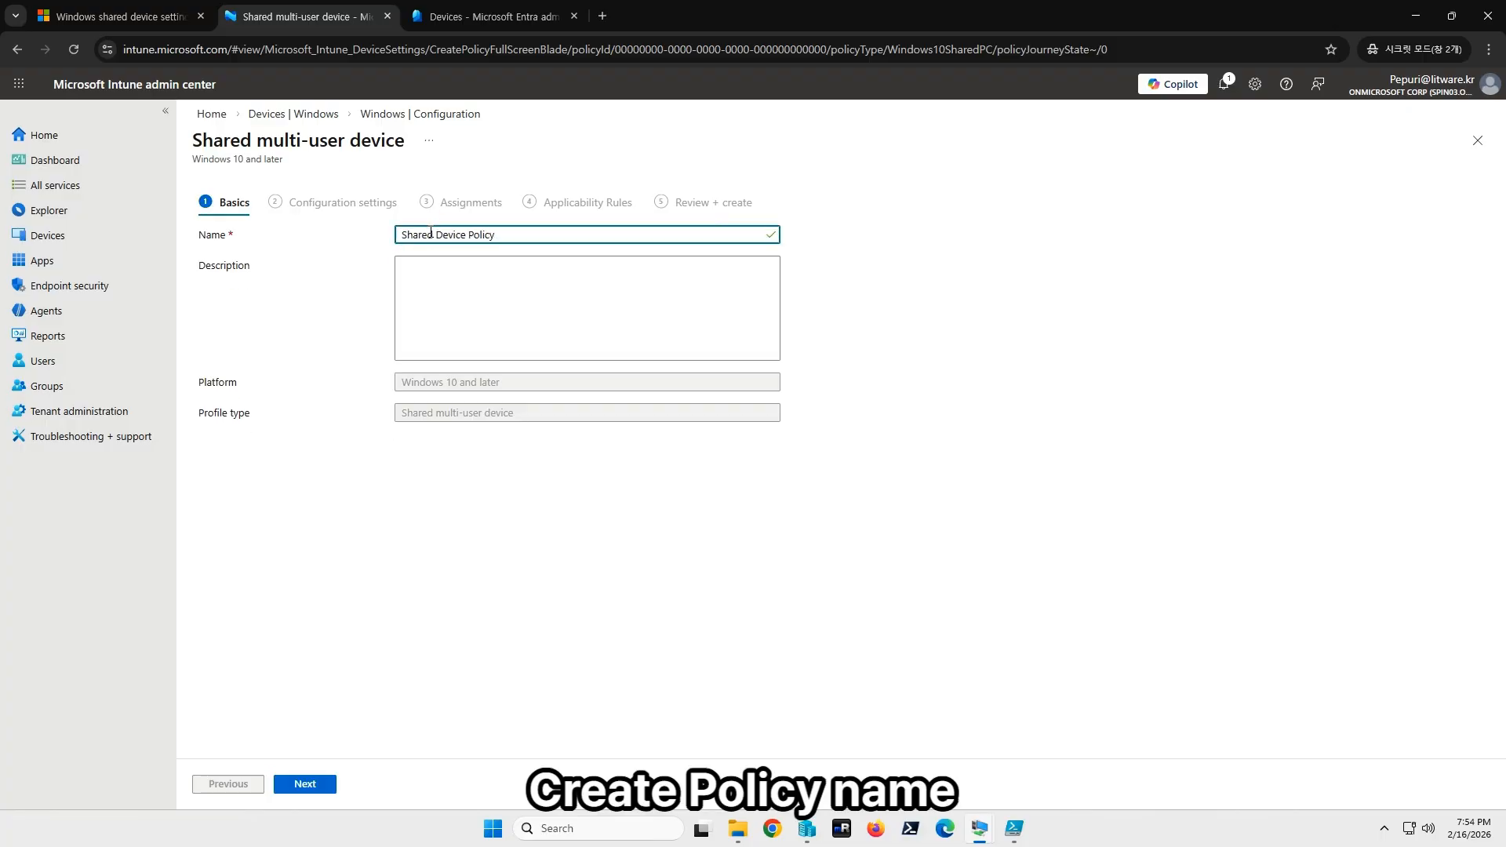
key("Tab")
left_click(305, 784)
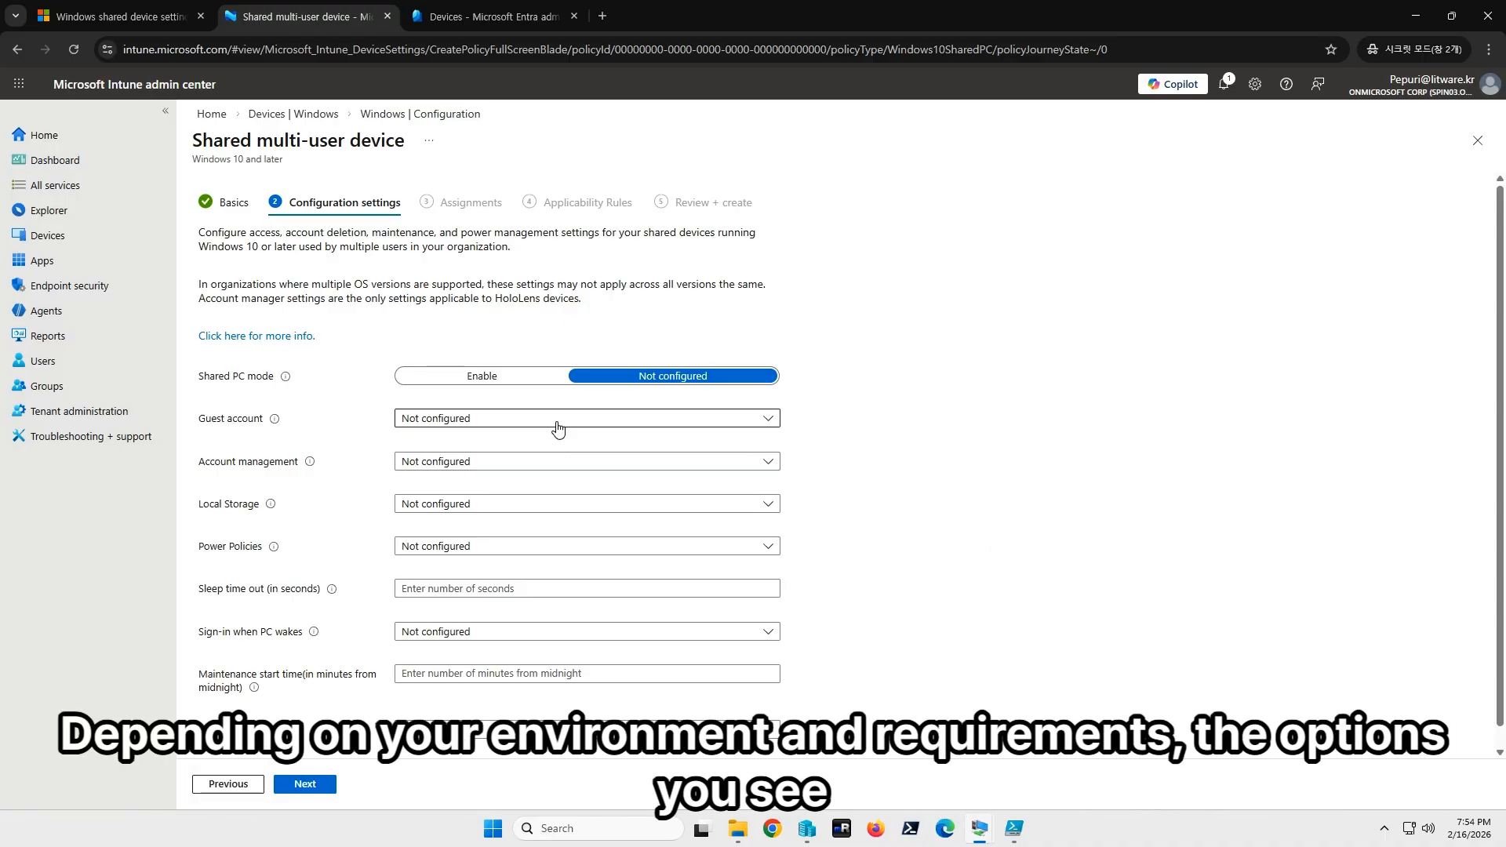
left_click(480, 378)
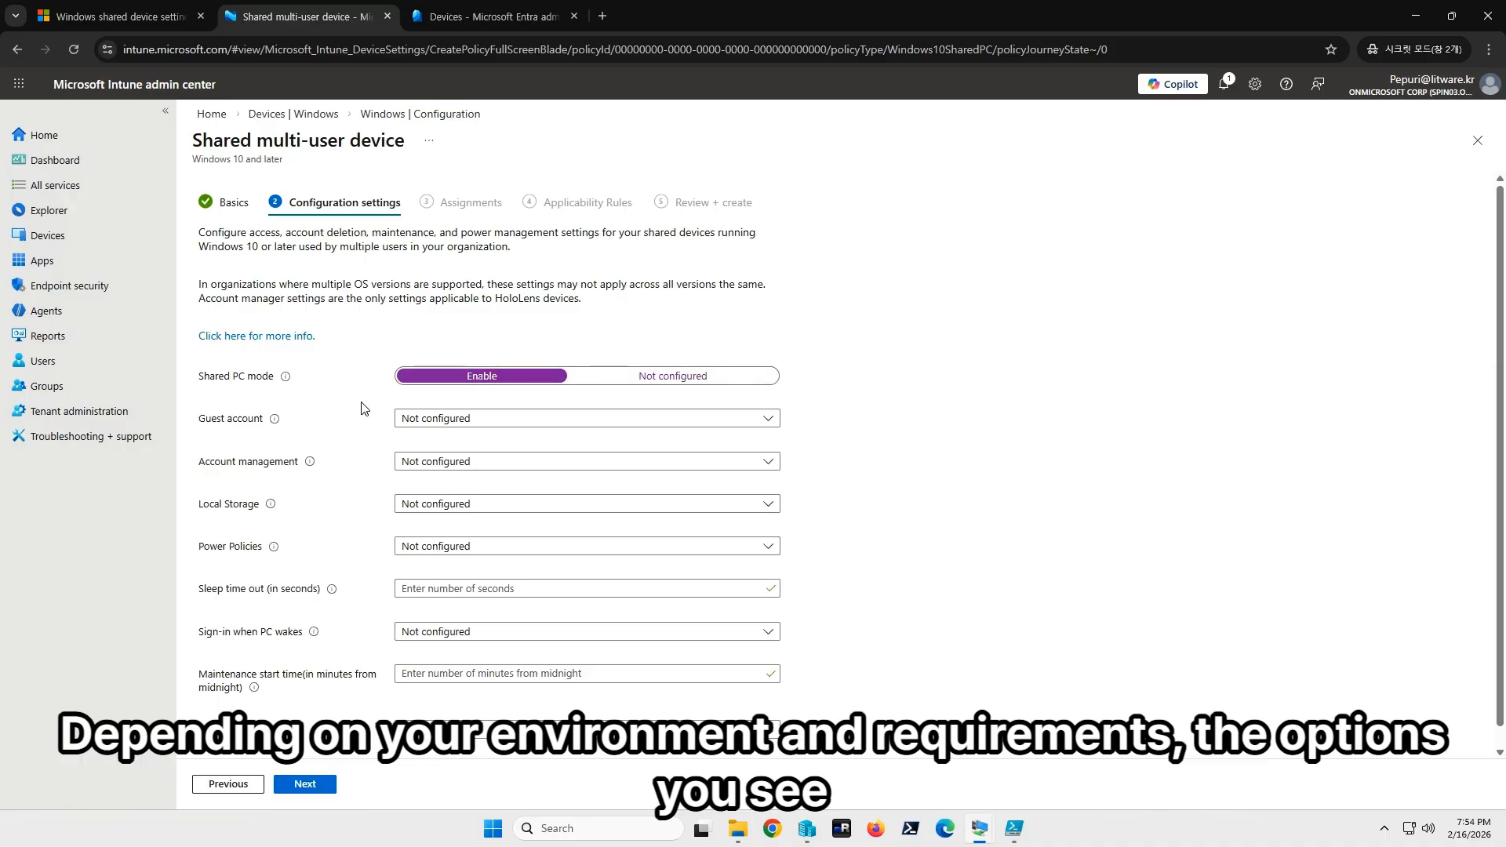
left_click(457, 425)
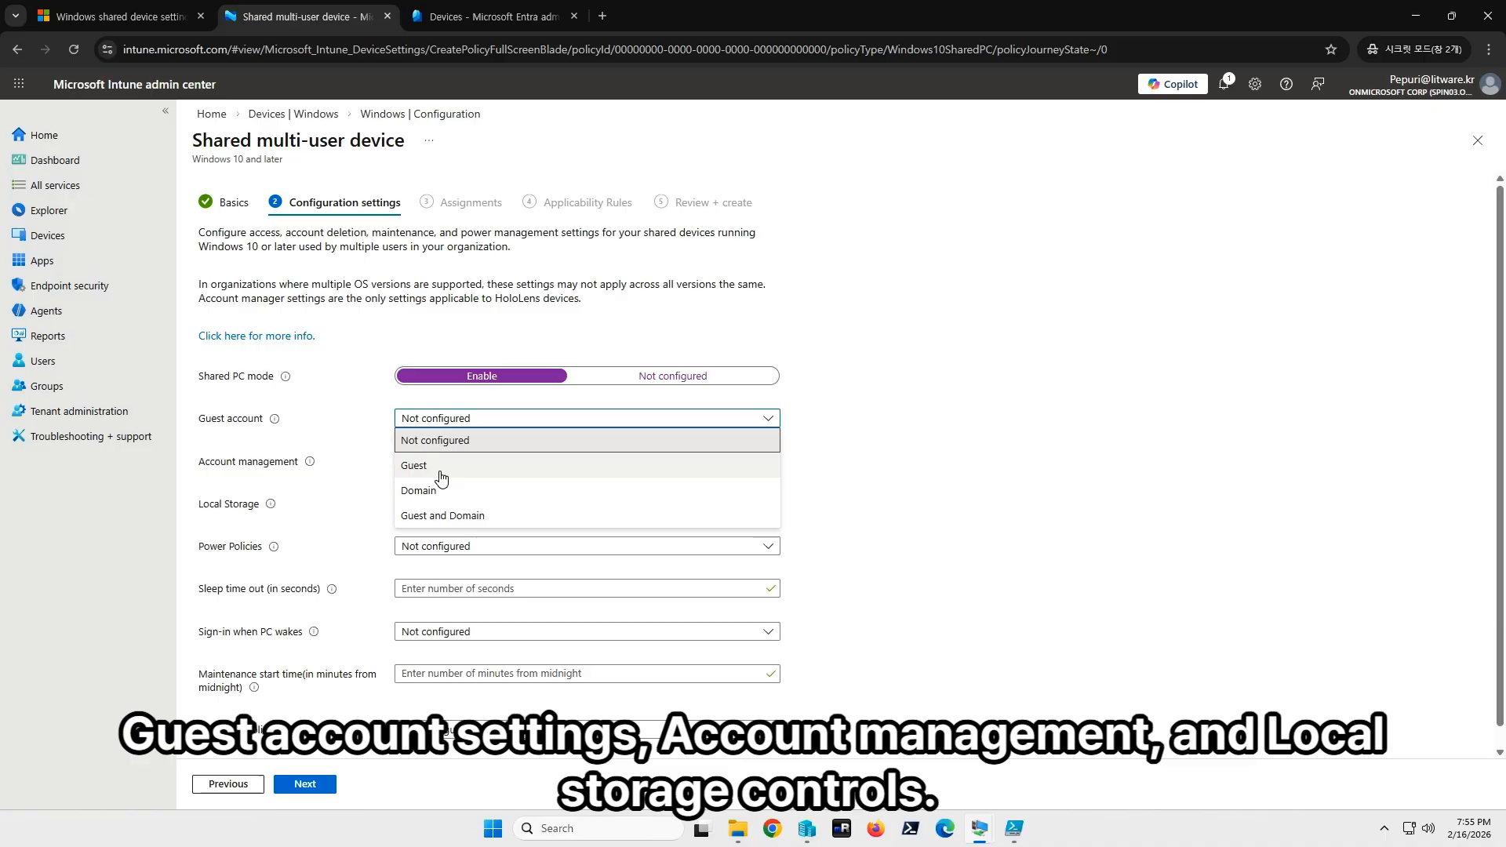
Choose 'Guest and Domain' for the Guest account setting.
left_click(447, 518)
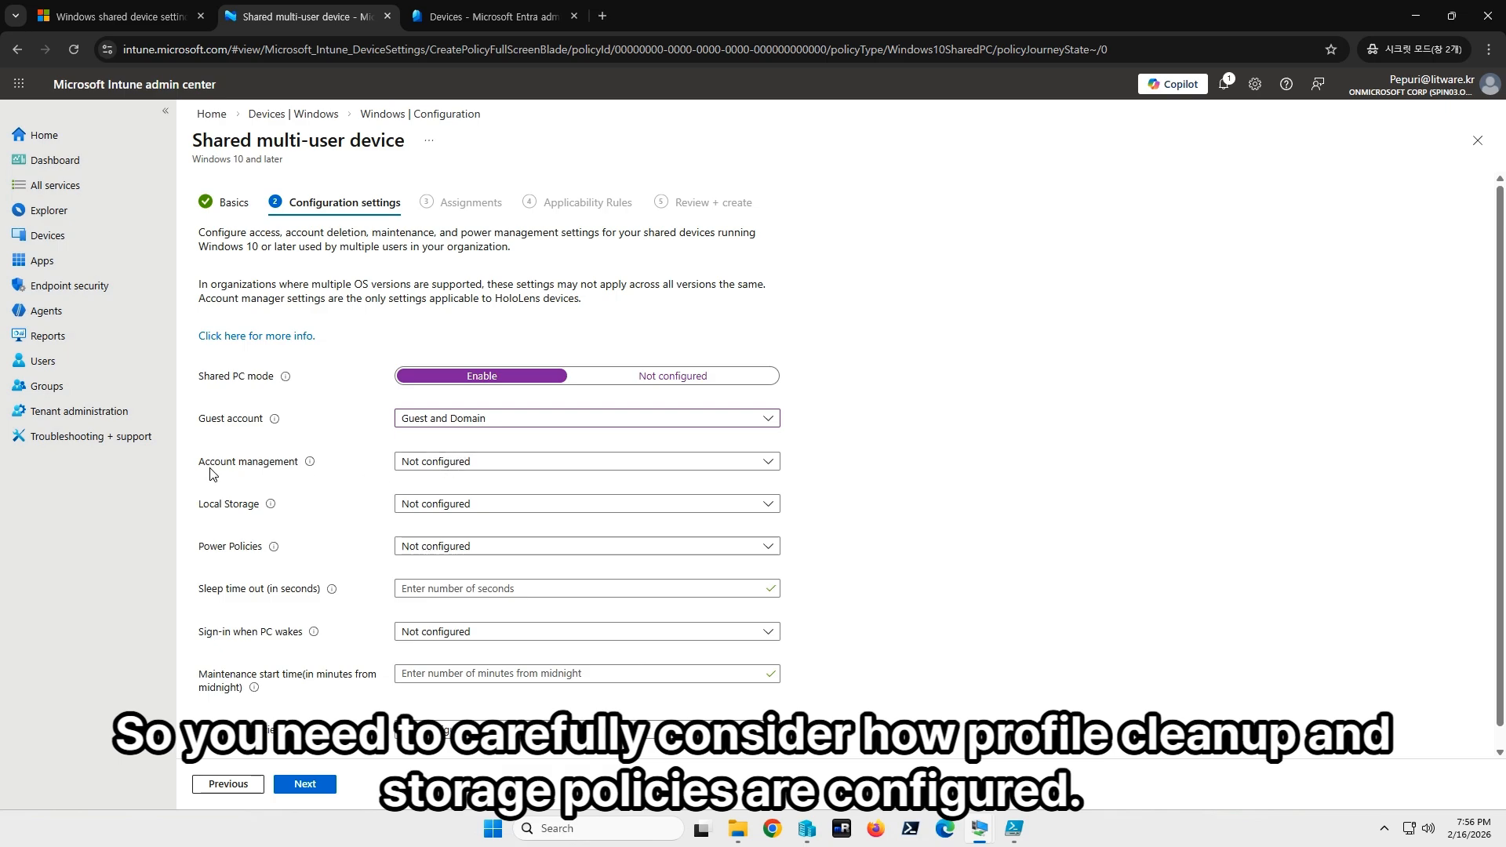
Enable account management with deletion immediately after log-out, and disable local storage.
left_click(414, 461)
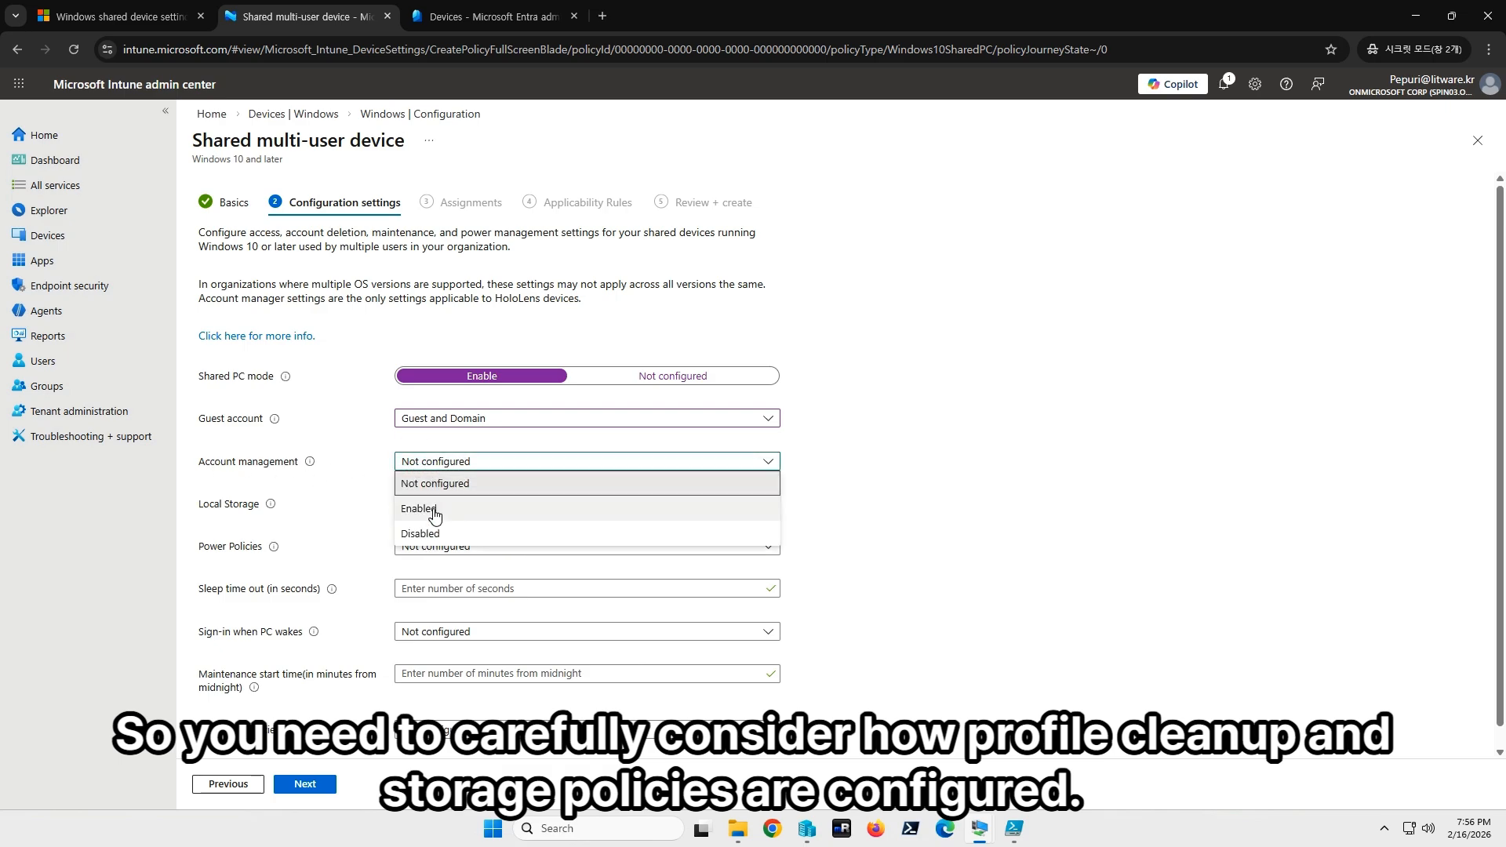
left_click(434, 509)
left_click(456, 506)
left_click(499, 581)
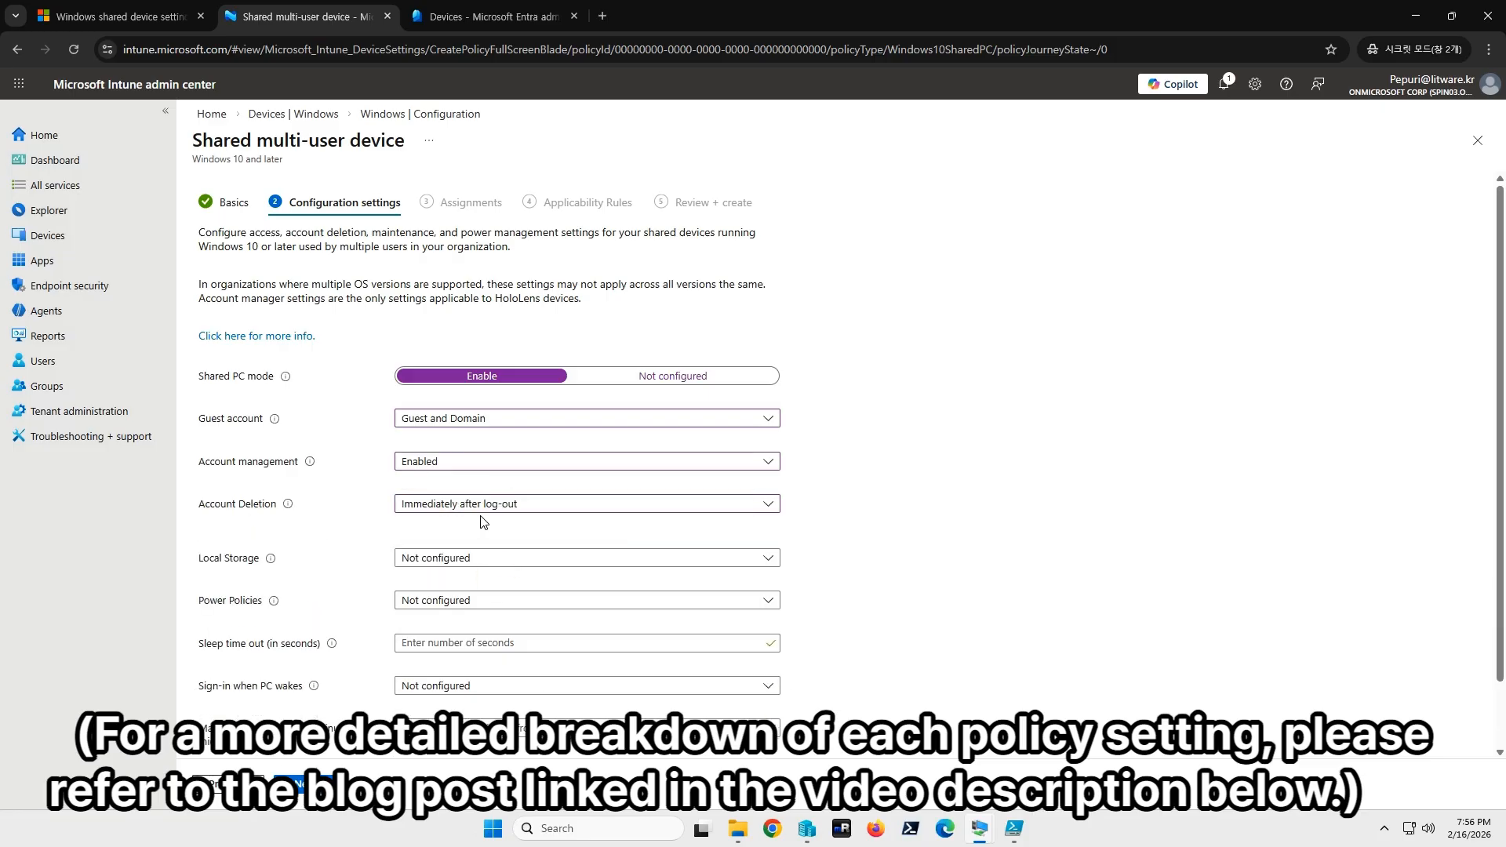
left_click(416, 558)
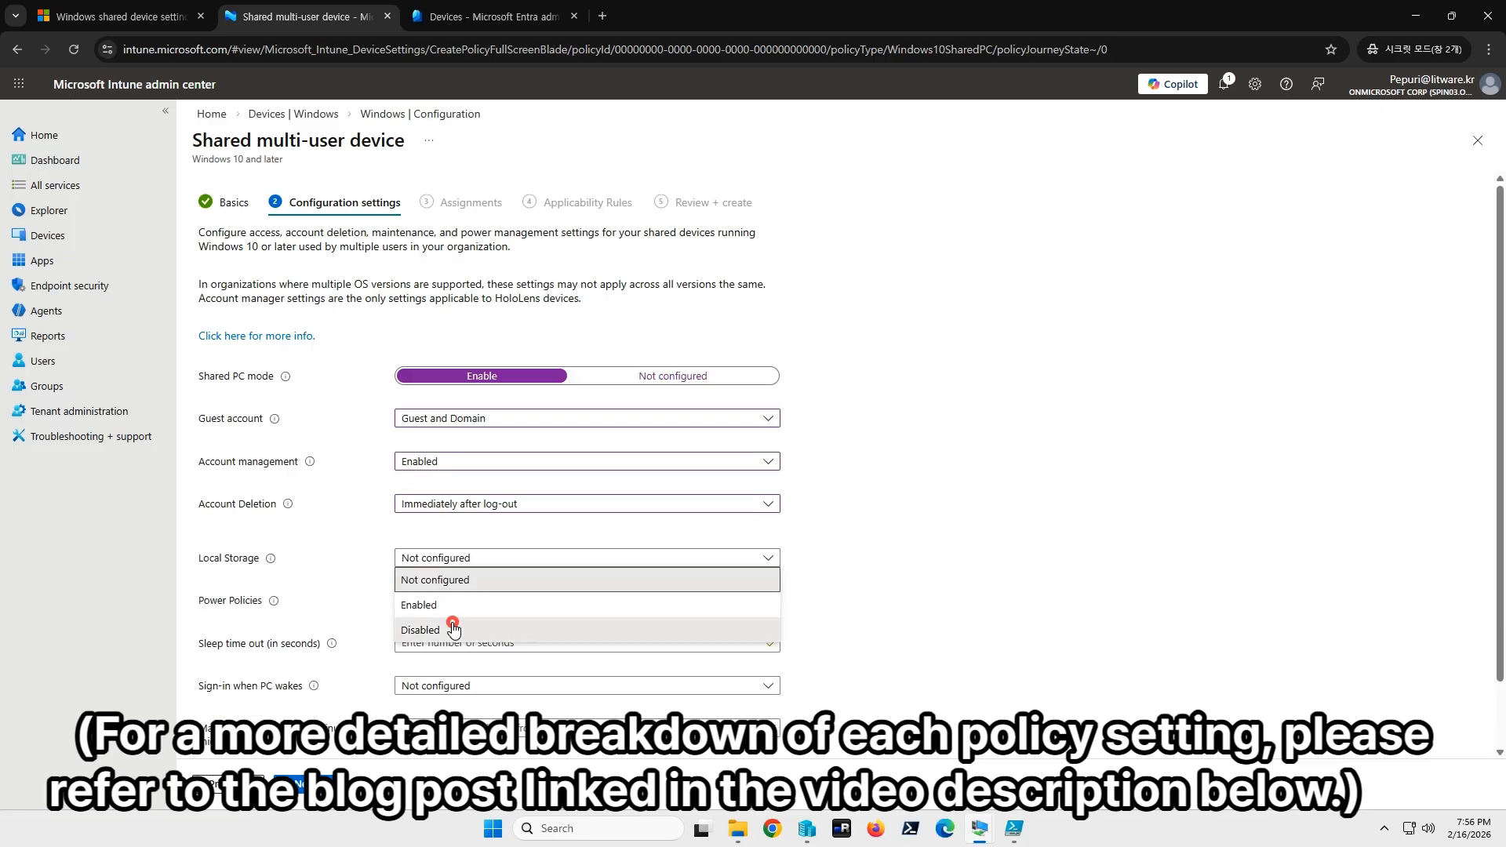
left_click(421, 629)
Enable power policies with a 300-second sleep timeout and sign-in on wake, then continue to Assignments.
mouse_move(270, 561)
left_click(428, 600)
left_click(416, 648)
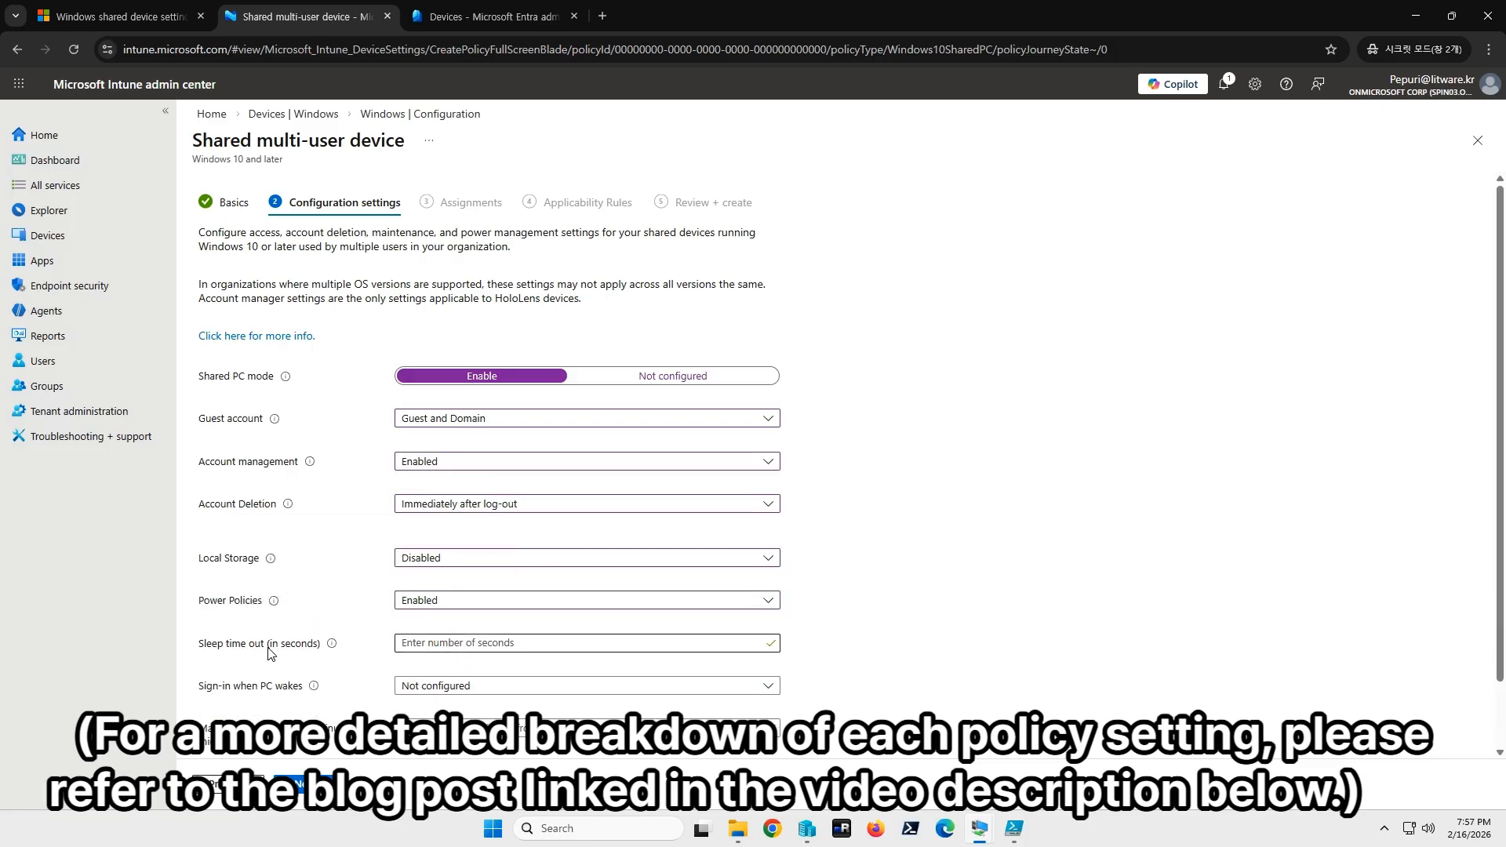
mouse_move(334, 647)
left_click(445, 642)
type("300")
key("Tab")
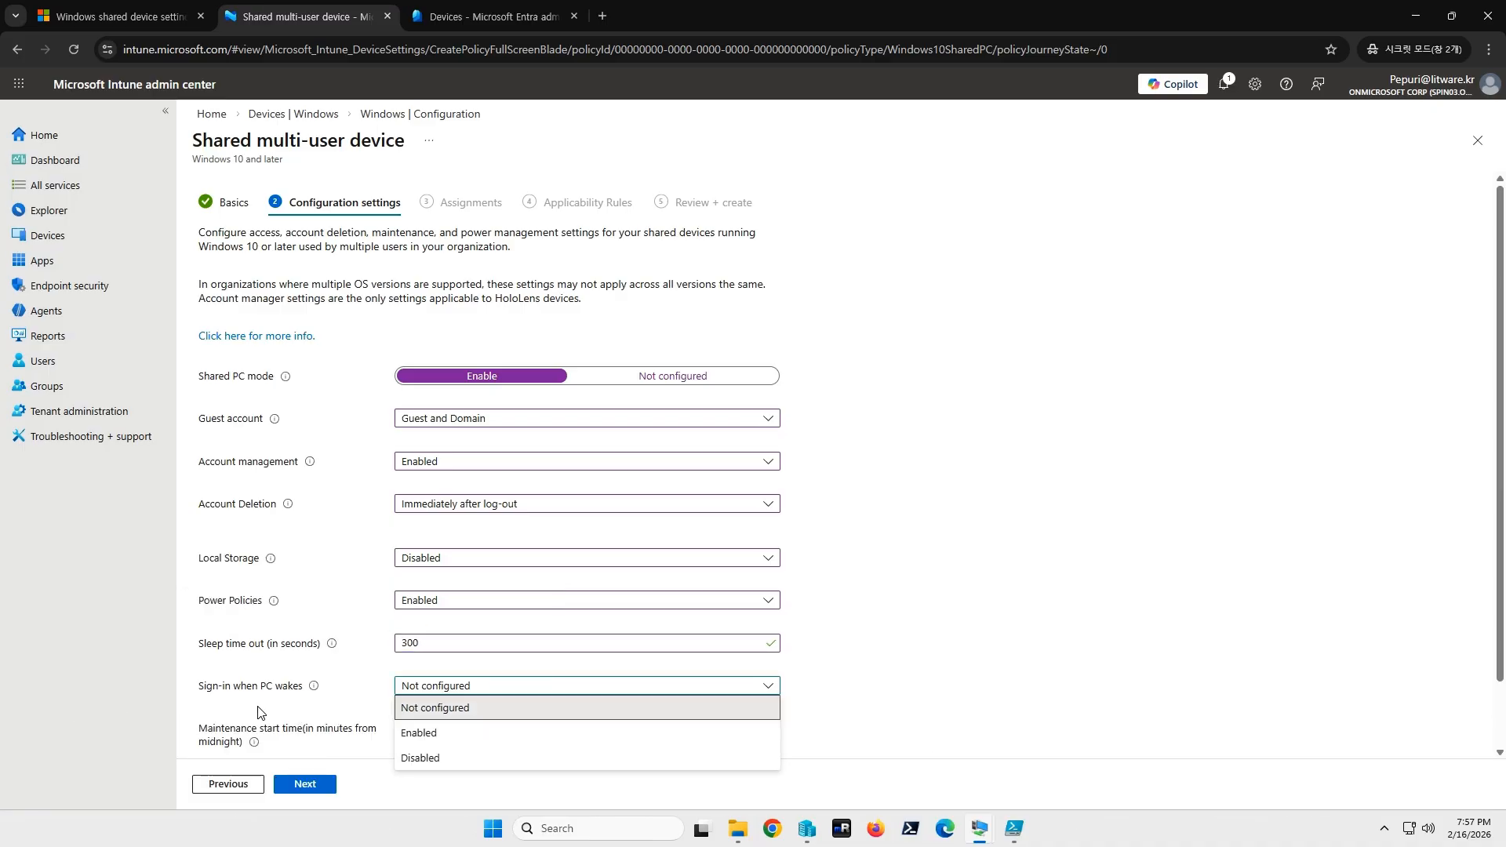
left_click(428, 738)
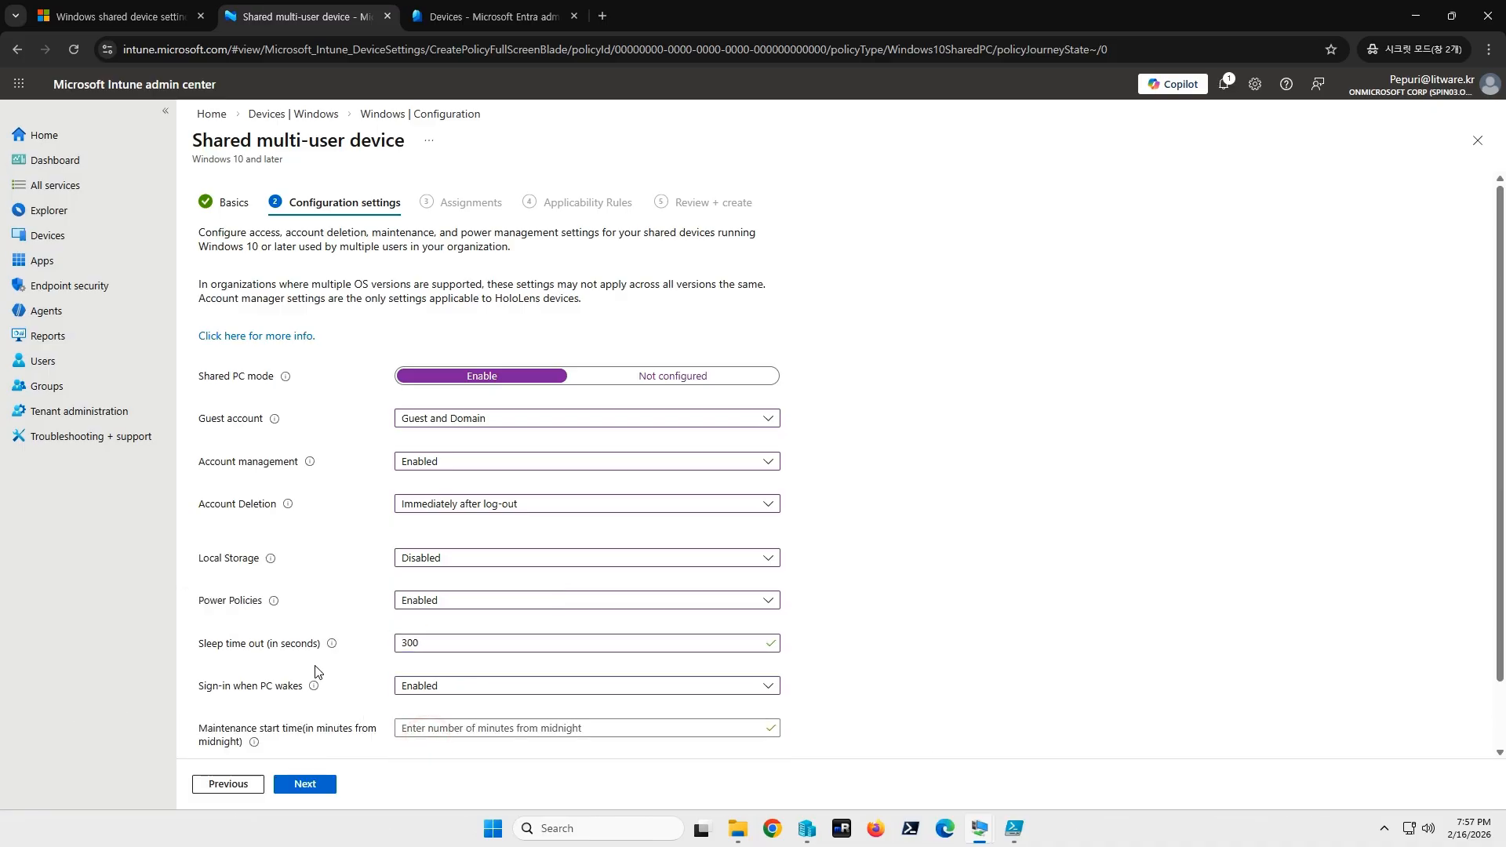
scroll(318, 667, "down", 1)
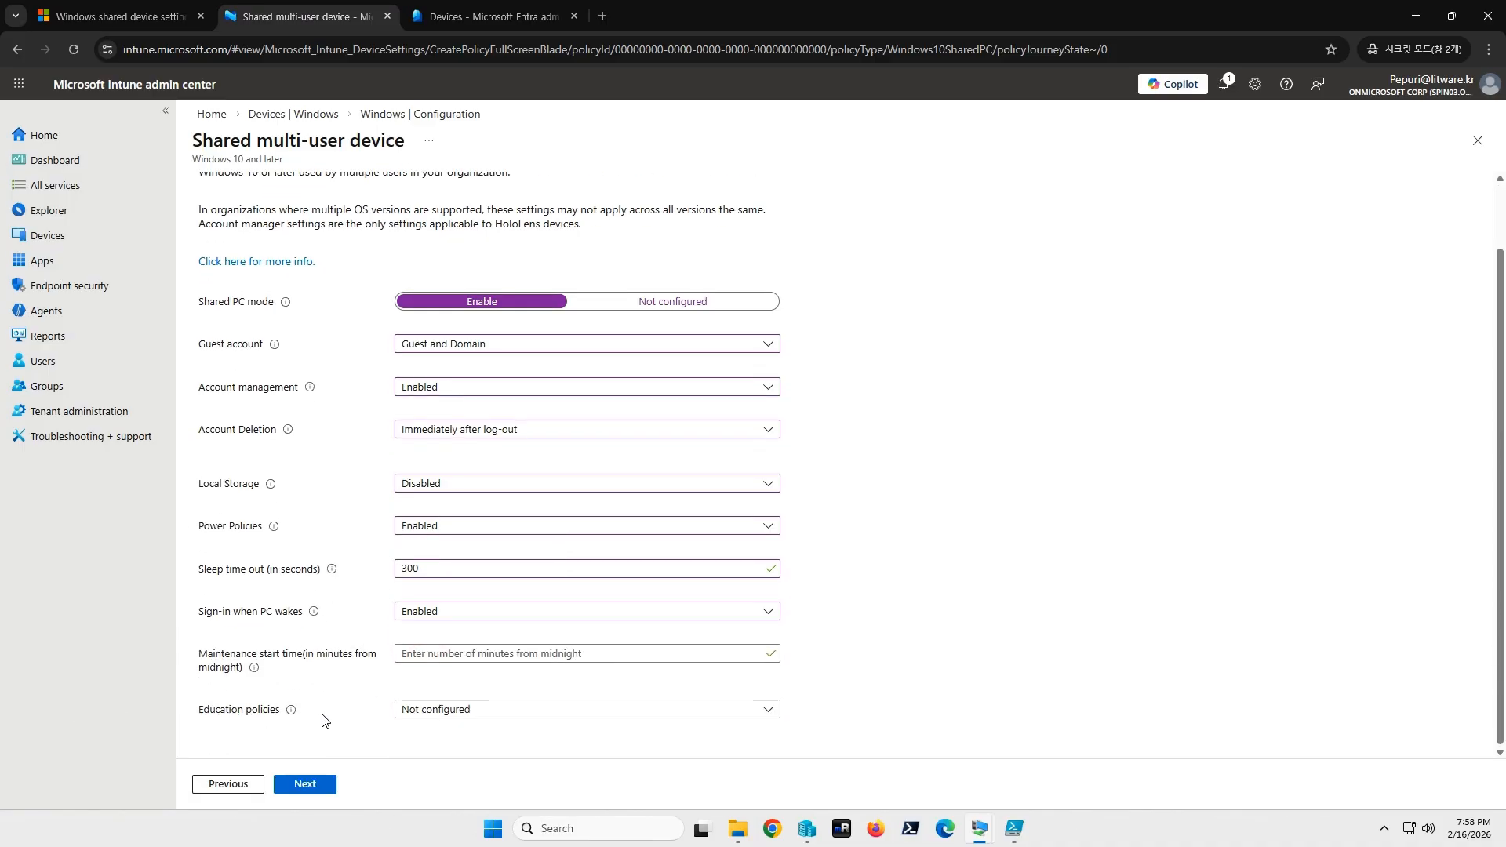
left_click(304, 784)
Include the sharedpcpolicy group, found by searching 'shared', in the profile's assignment.
left_click(262, 786)
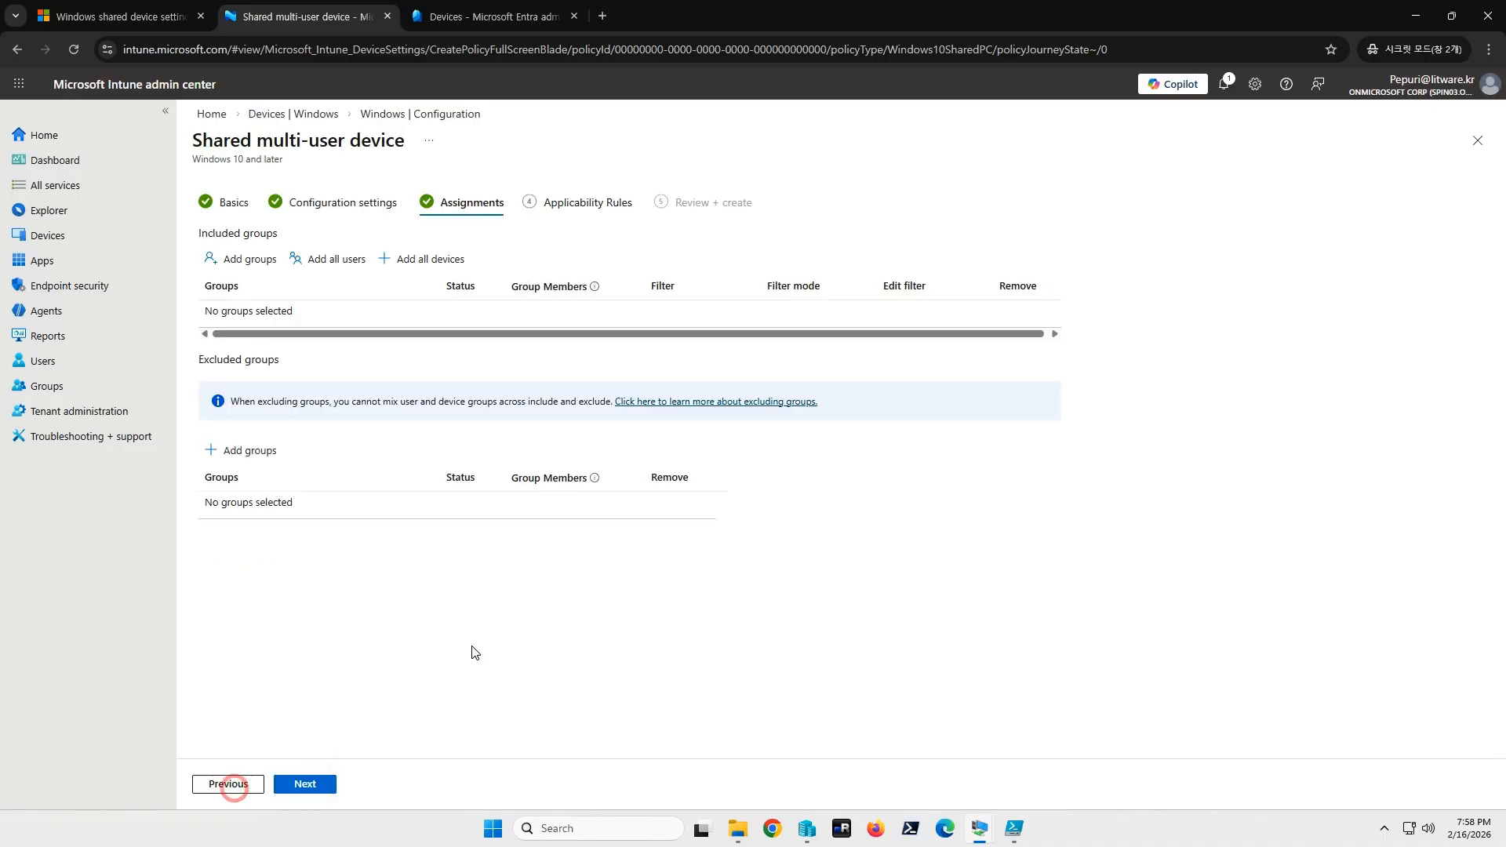
left_click(251, 260)
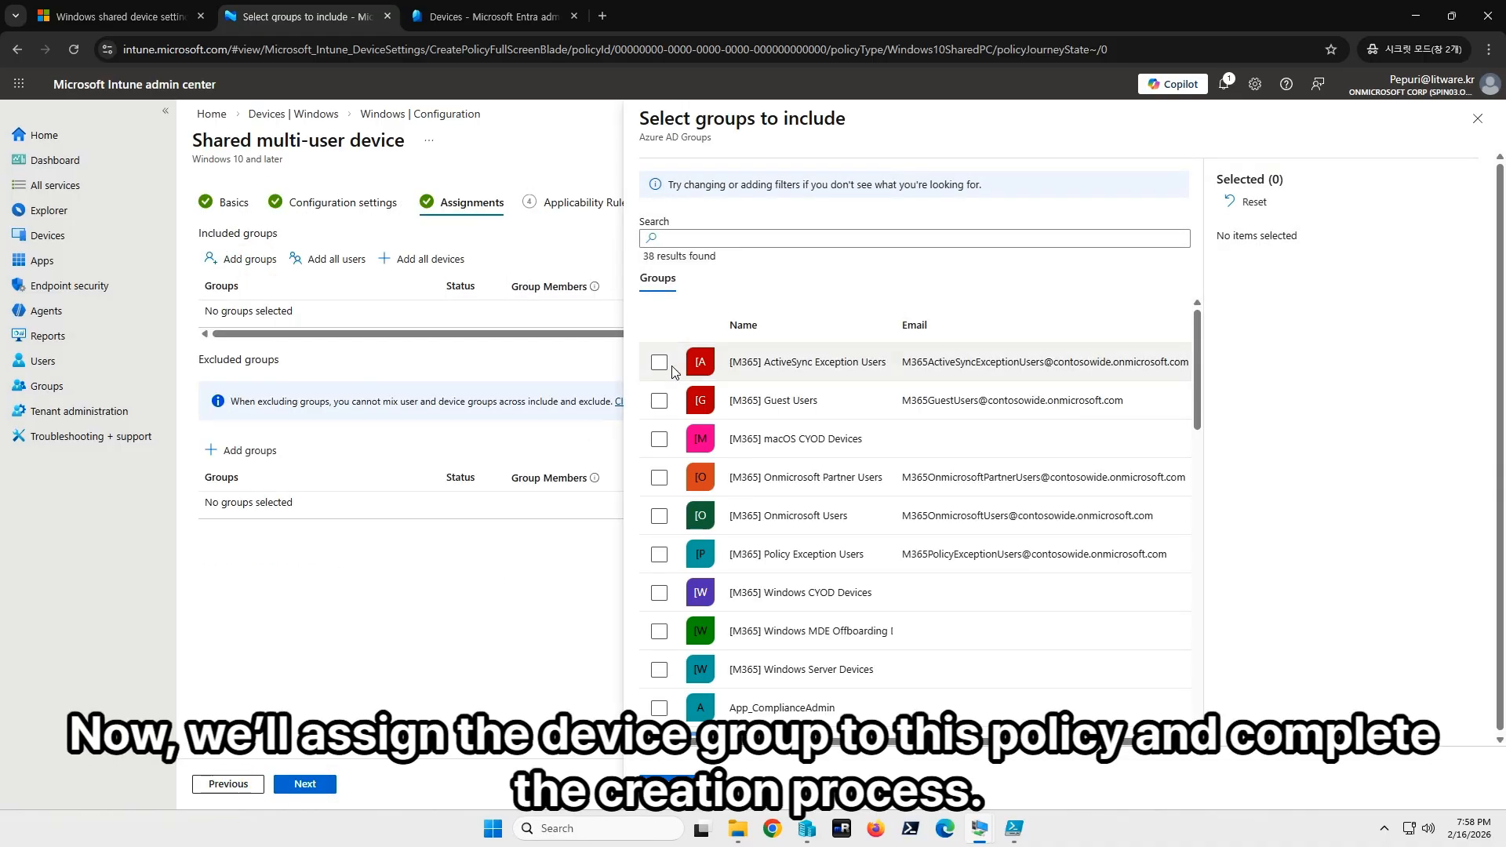
left_click(730, 235)
type("shared")
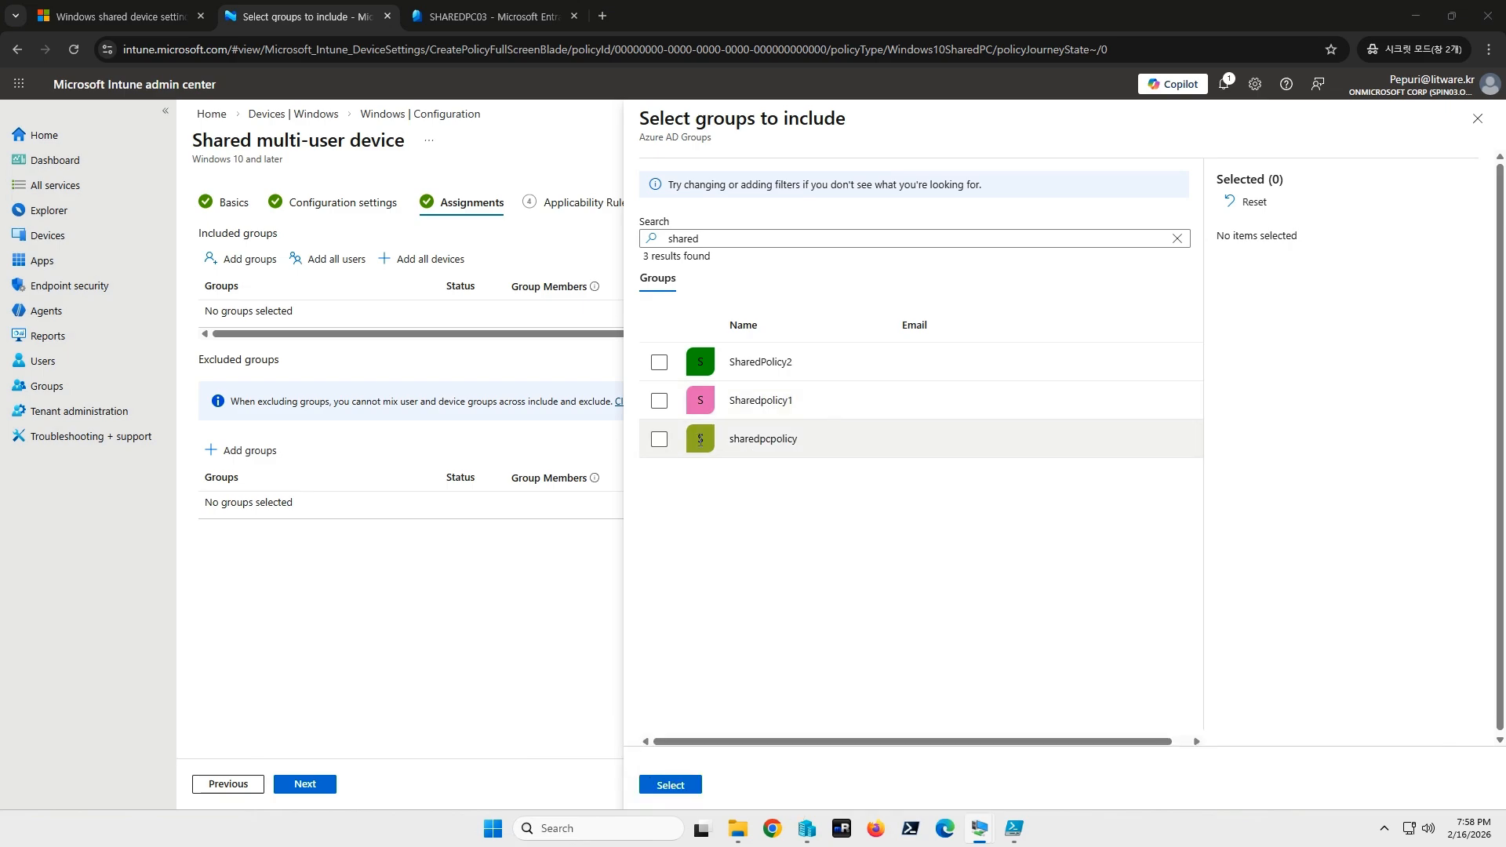
left_click(663, 440)
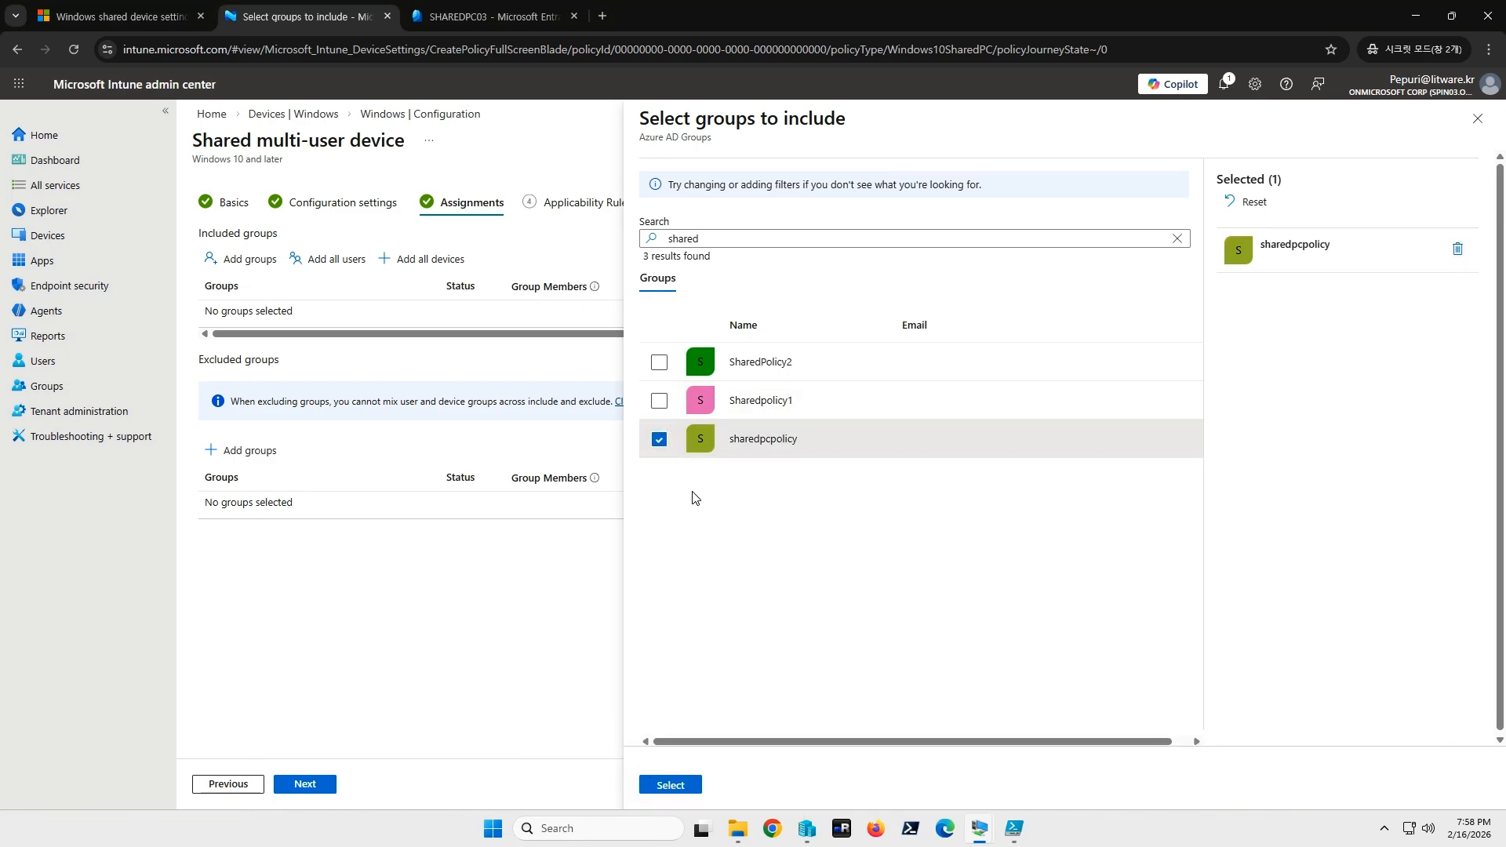
left_click(493, 15)
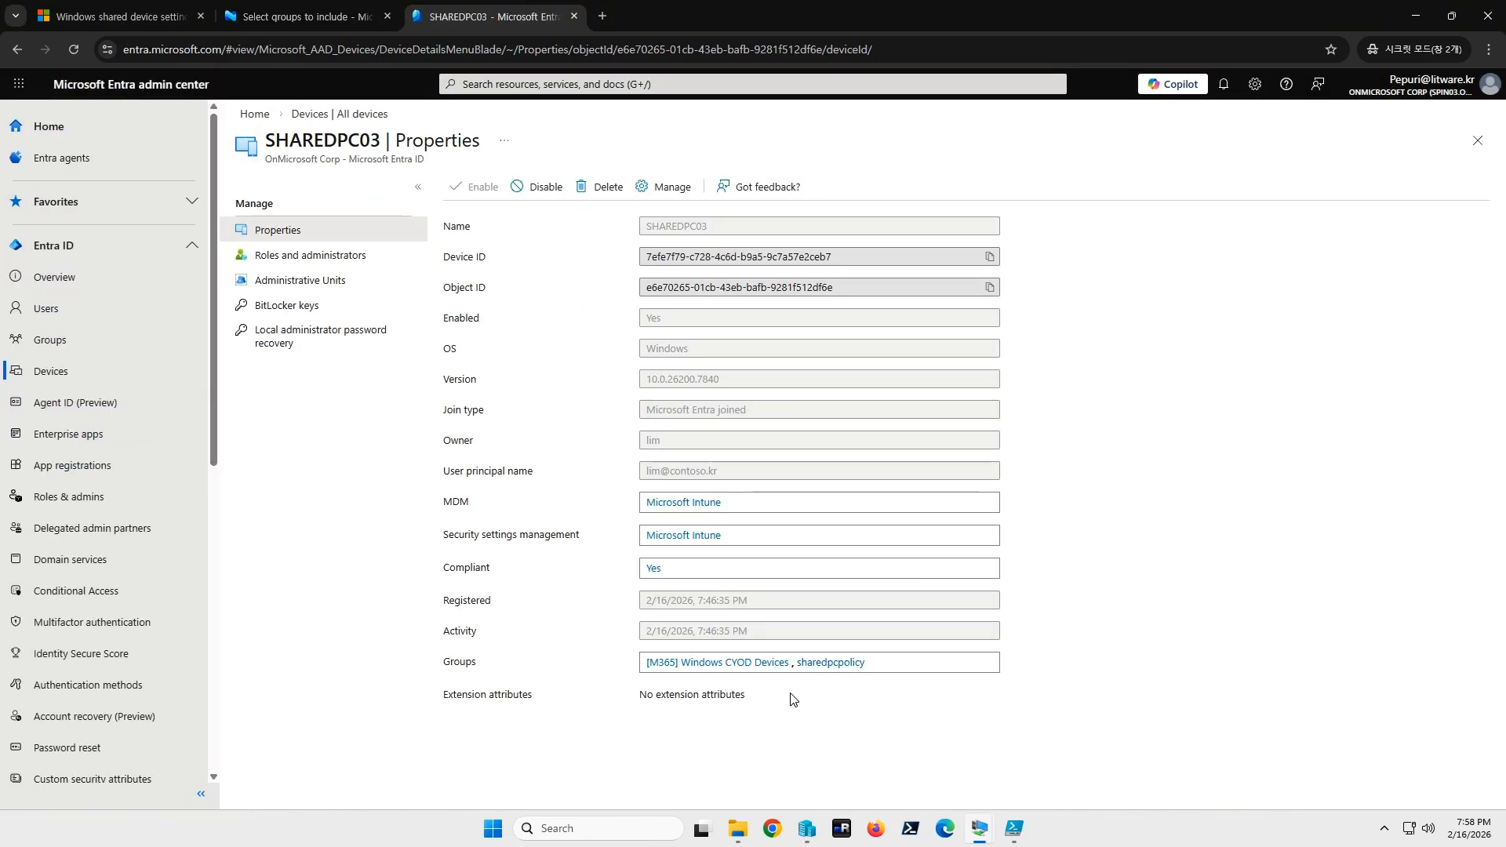
key("ctrl+shift+Tab")
left_click(673, 784)
Create the profile, then filter the policy list by 'shared' and open Shared Device Policy.
left_click(308, 786)
left_click(318, 788)
left_click(317, 788)
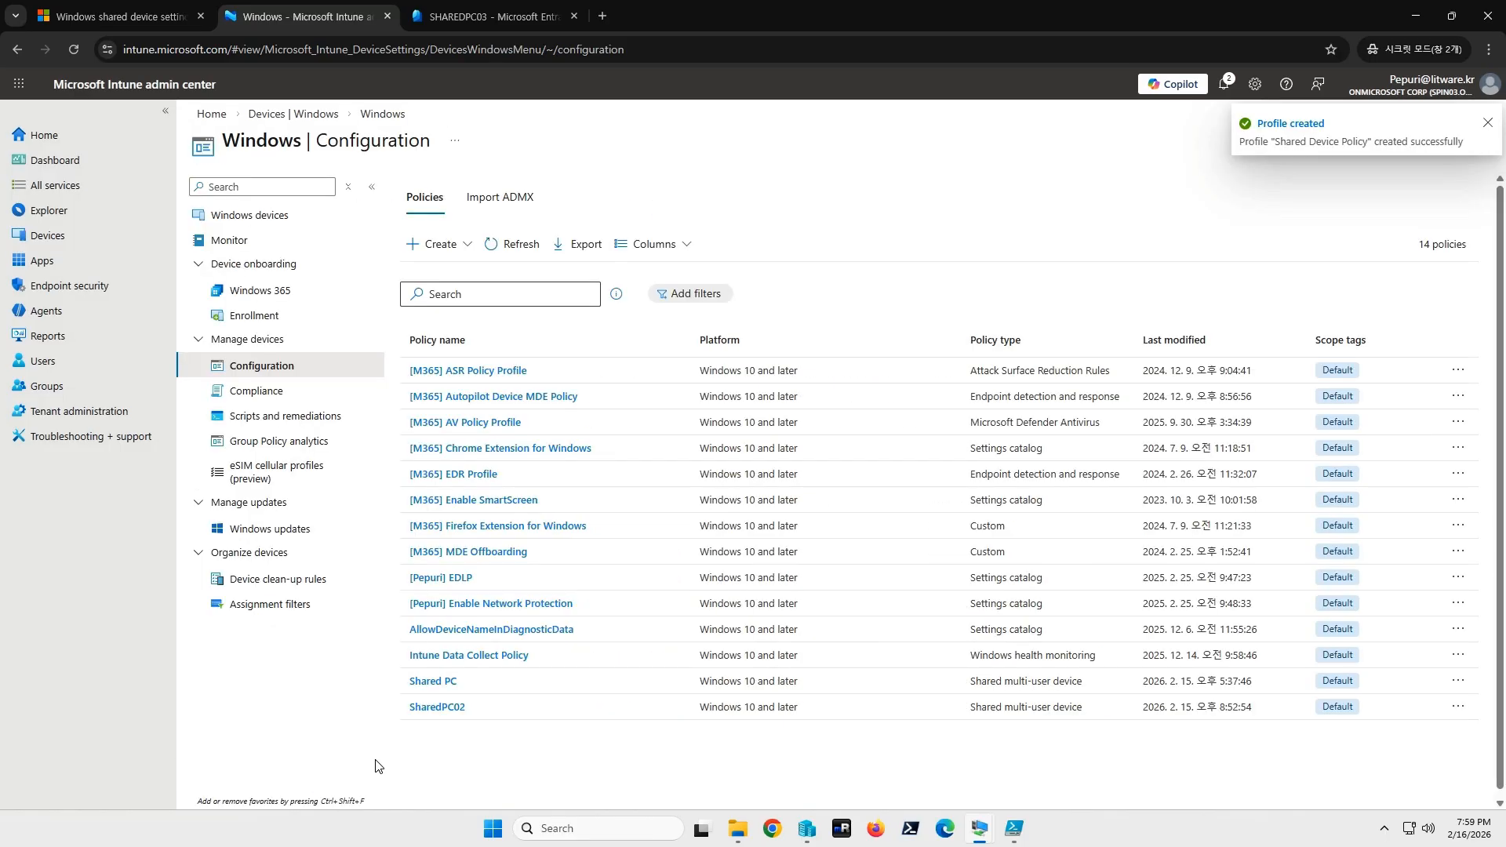
left_click(477, 291)
type("shared")
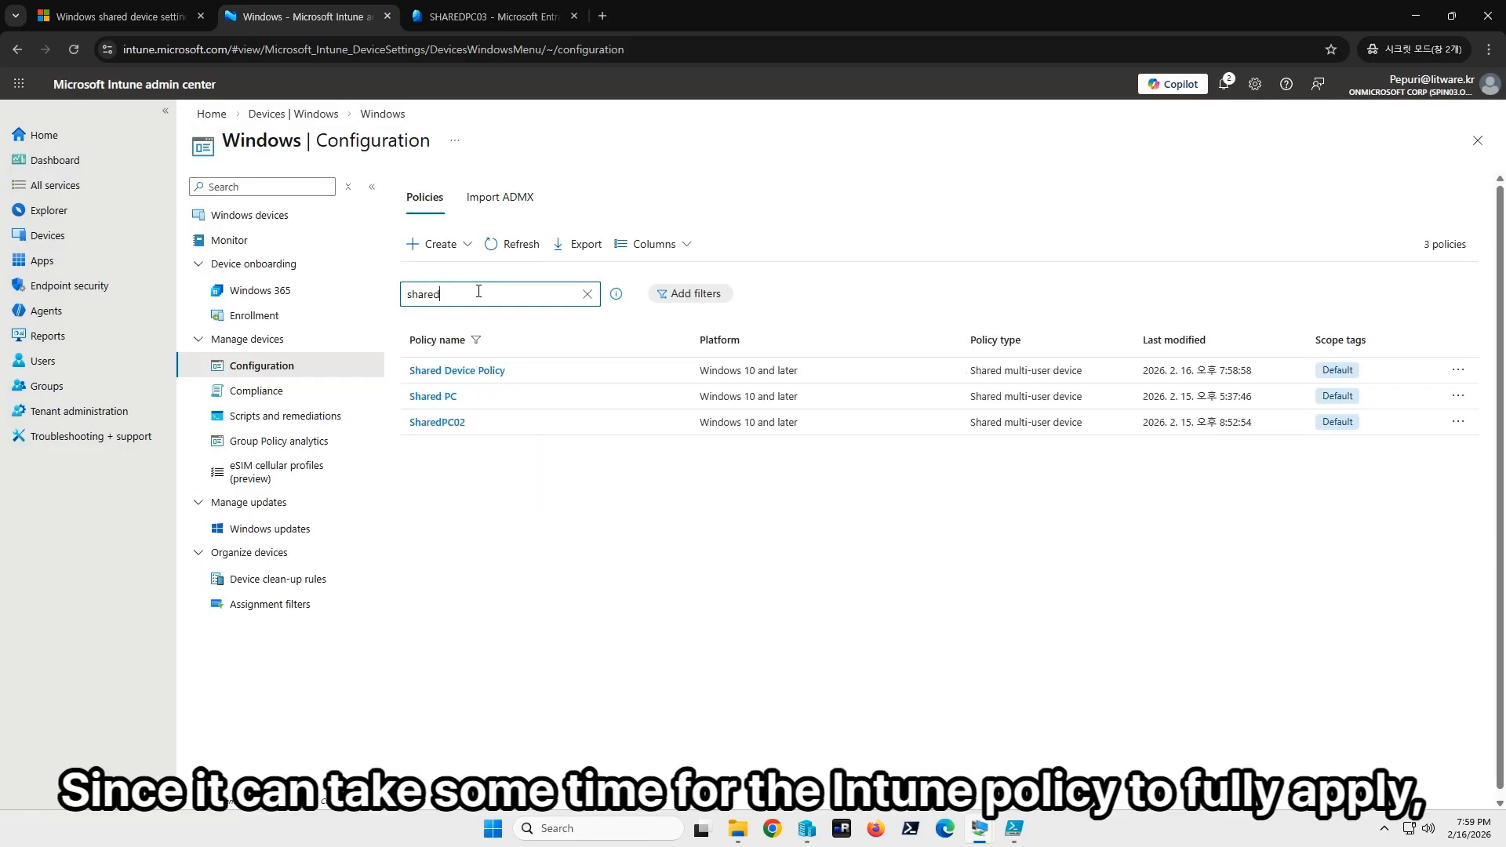
left_click(468, 380)
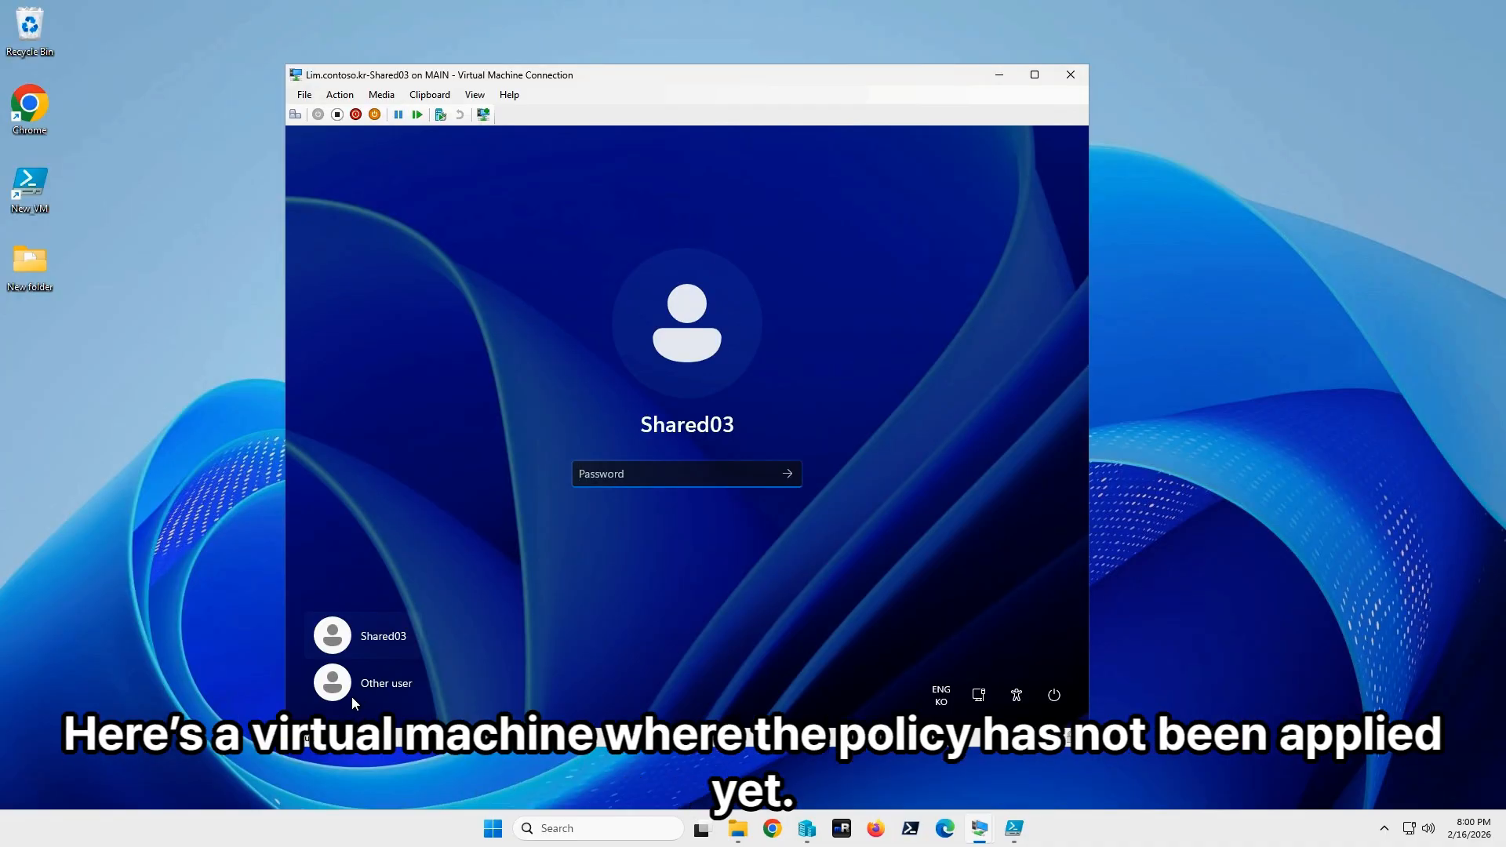
On Shared03's sign-in screen, switch between Other user and the Shared03 account.
left_click(385, 684)
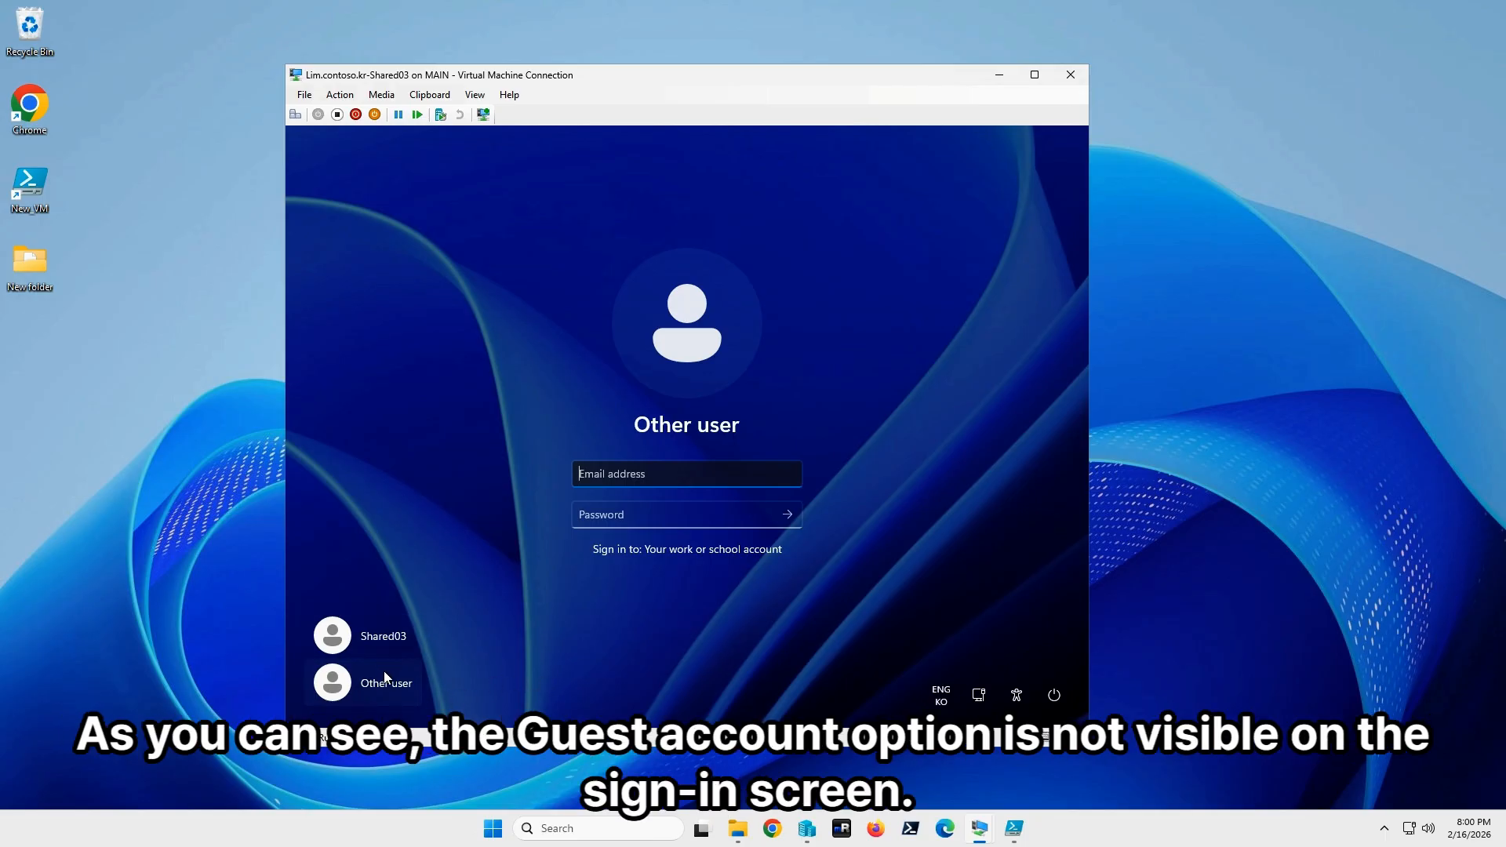
left_click(384, 637)
left_click(396, 687)
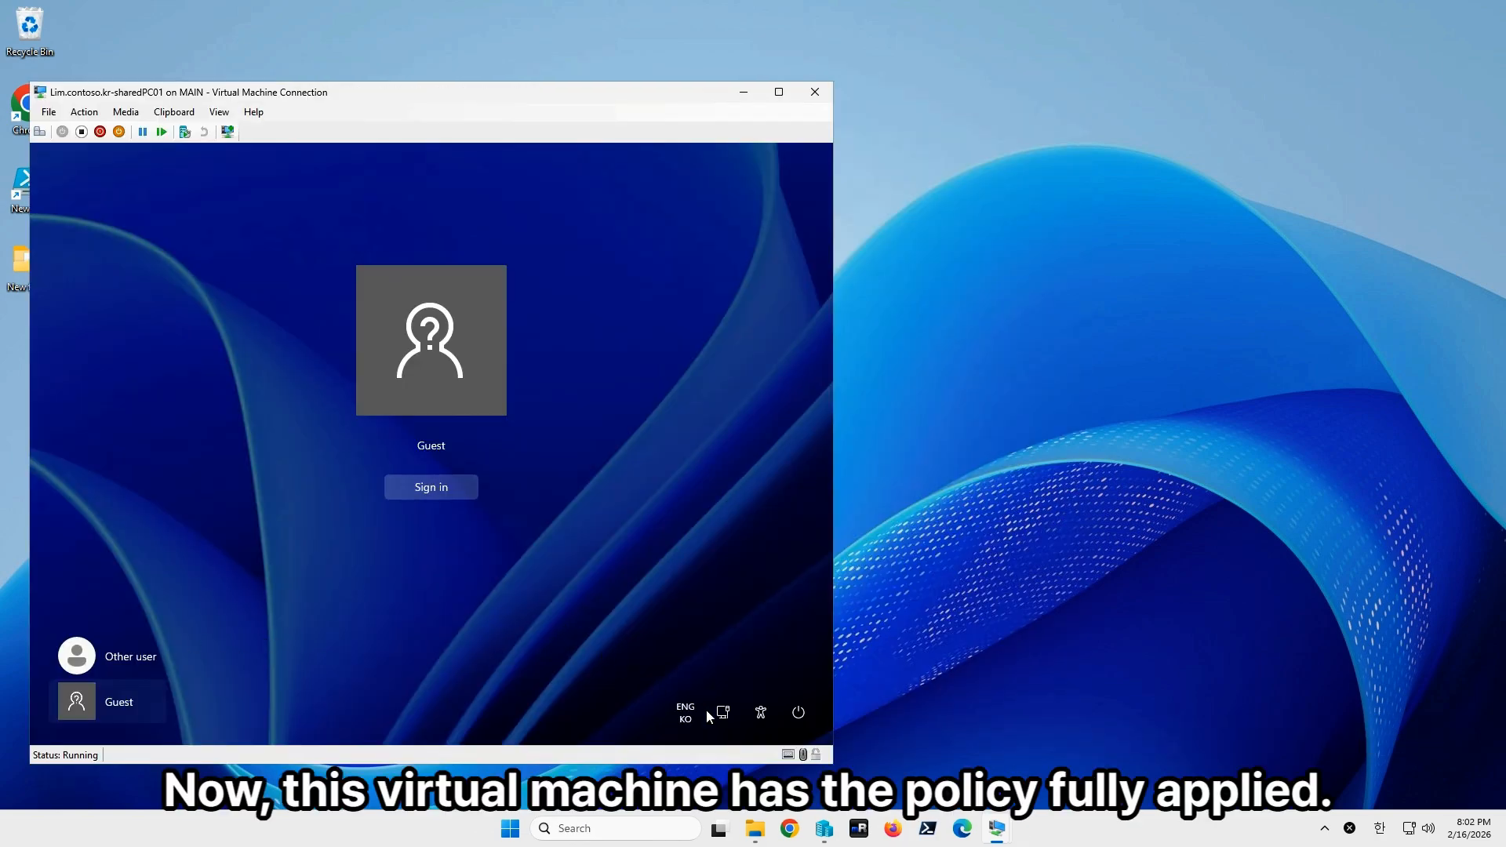
Bring the sharedPC01 VM window forward and sign in as Guest.
left_click(996, 829)
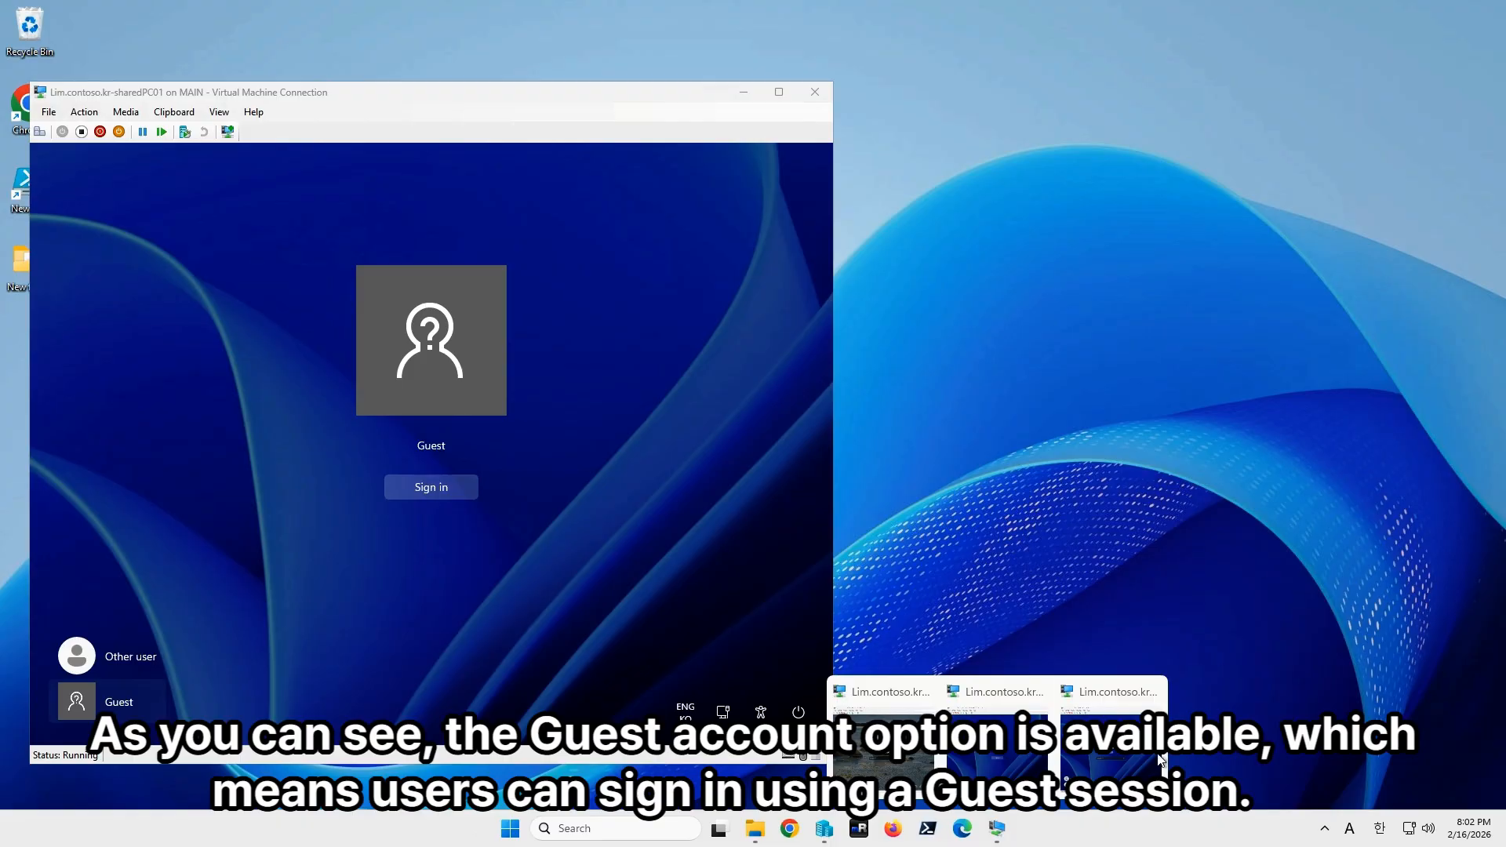
mouse_move(1153, 765)
left_click(499, 581)
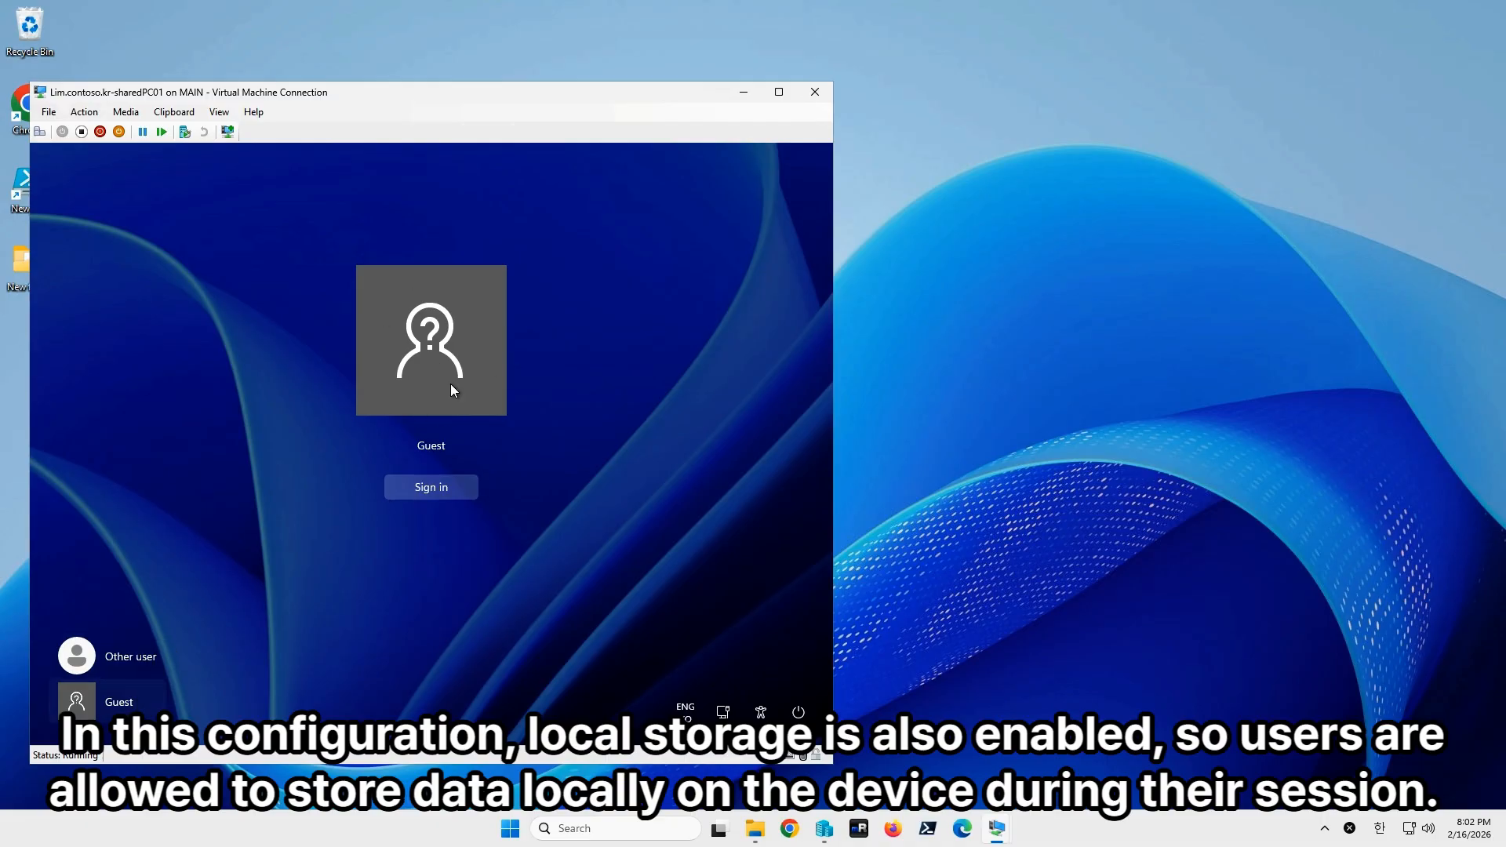
left_click(428, 492)
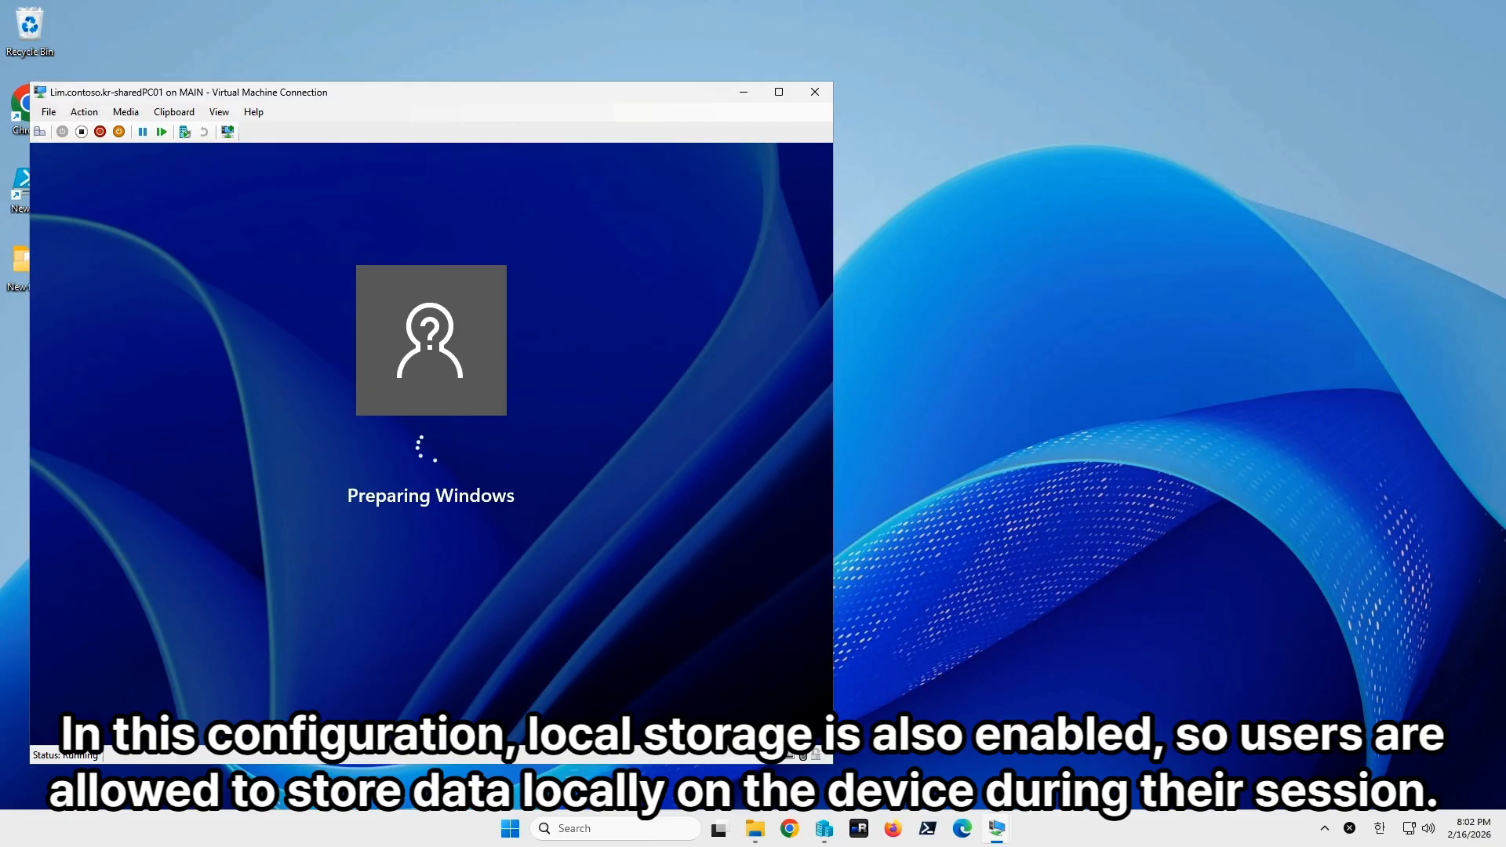
Switch to the SharedPC02 VM window from the taskbar previews.
left_click(1019, 420)
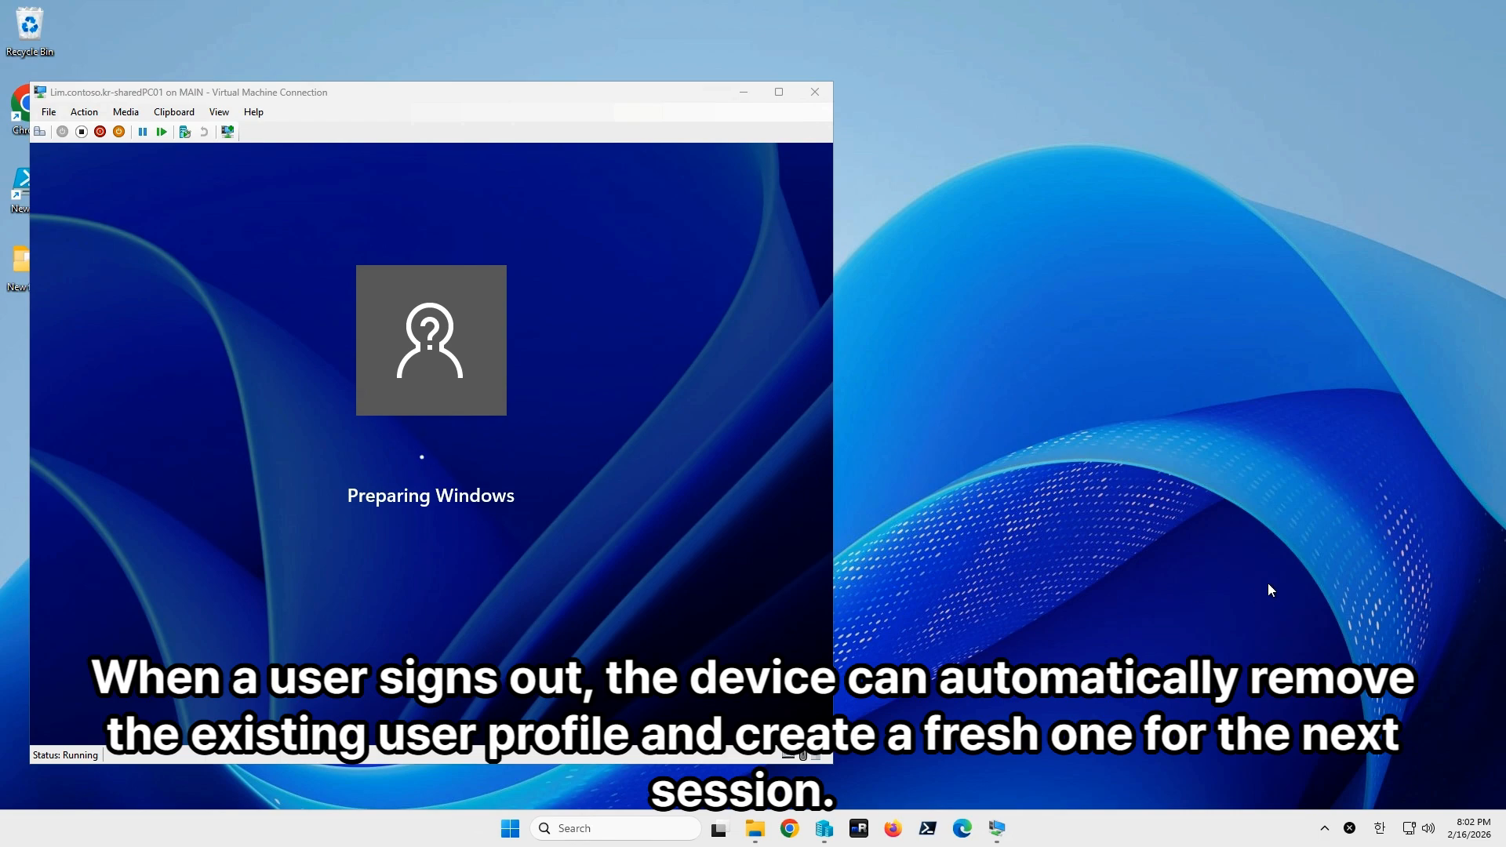
mouse_move(1003, 841)
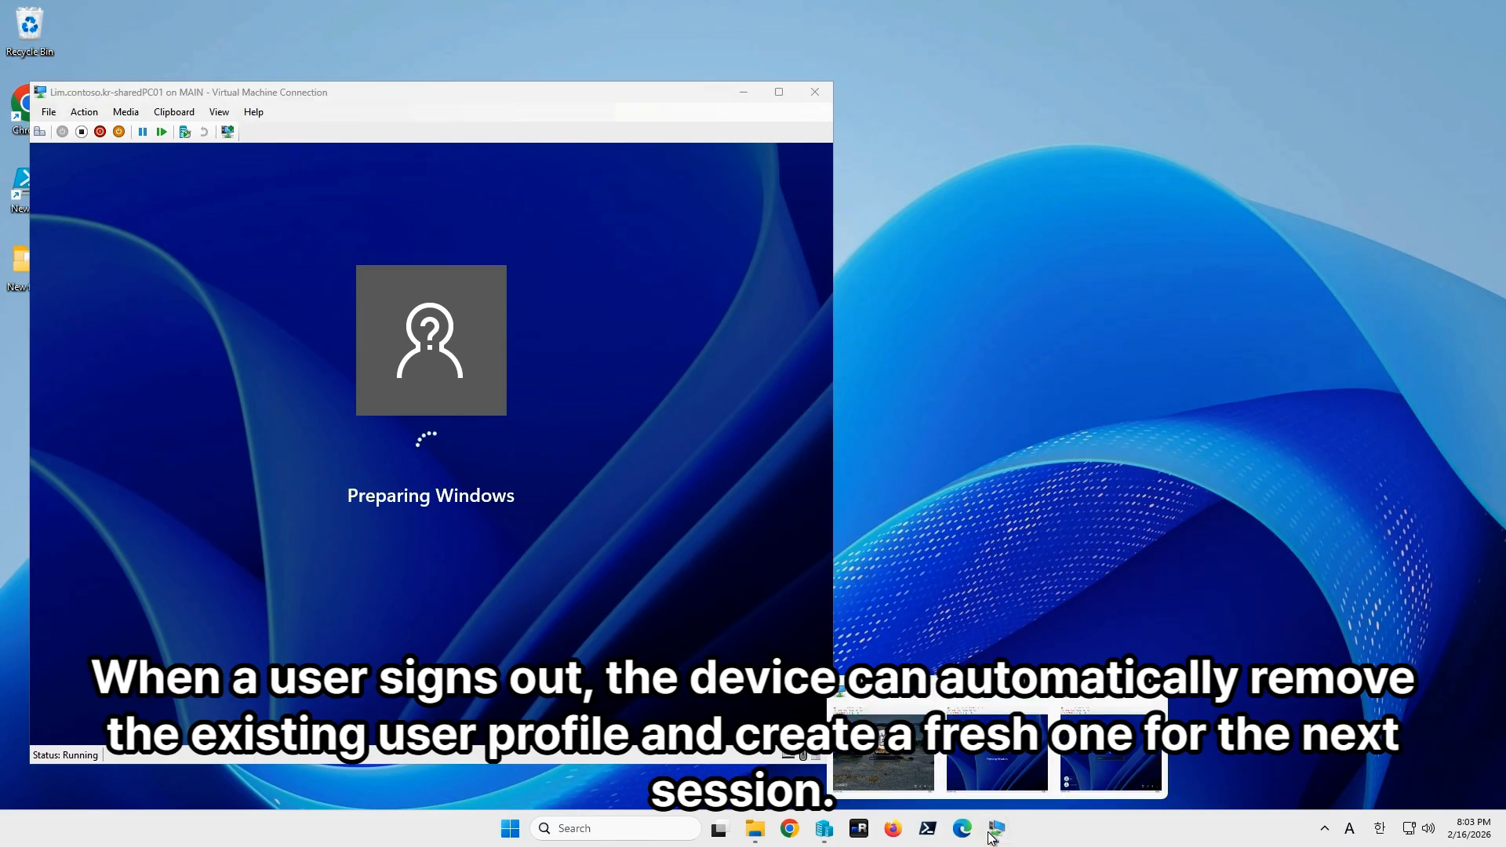
left_click(910, 774)
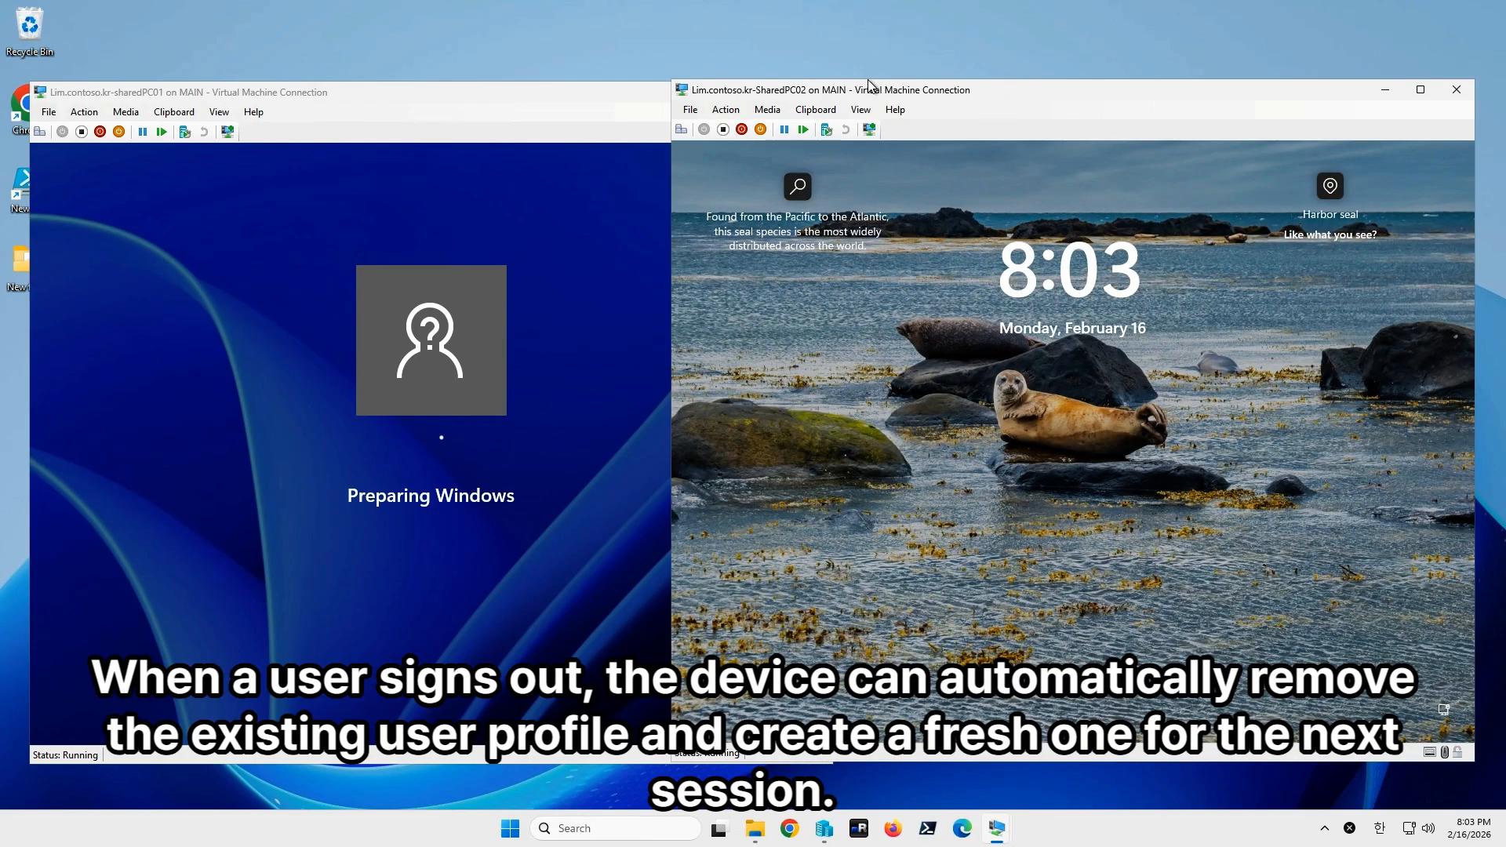
Rearrange the VM windows and sign the Entra ID user out of SharedPC02.
left_click_drag(982, 88, 710, 78)
left_click(722, 441)
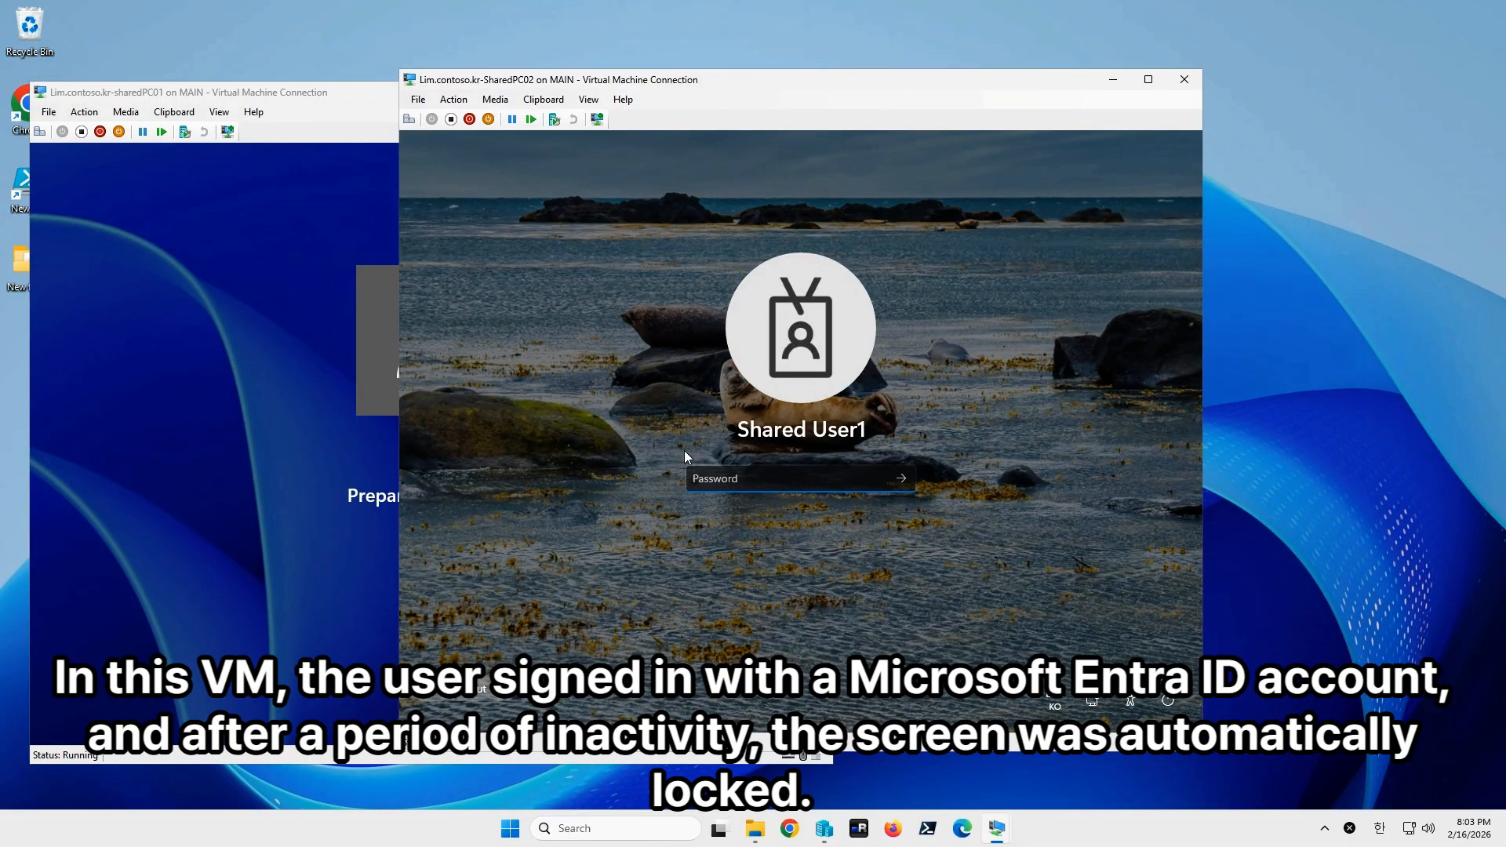
left_click(350, 114)
left_click(738, 82)
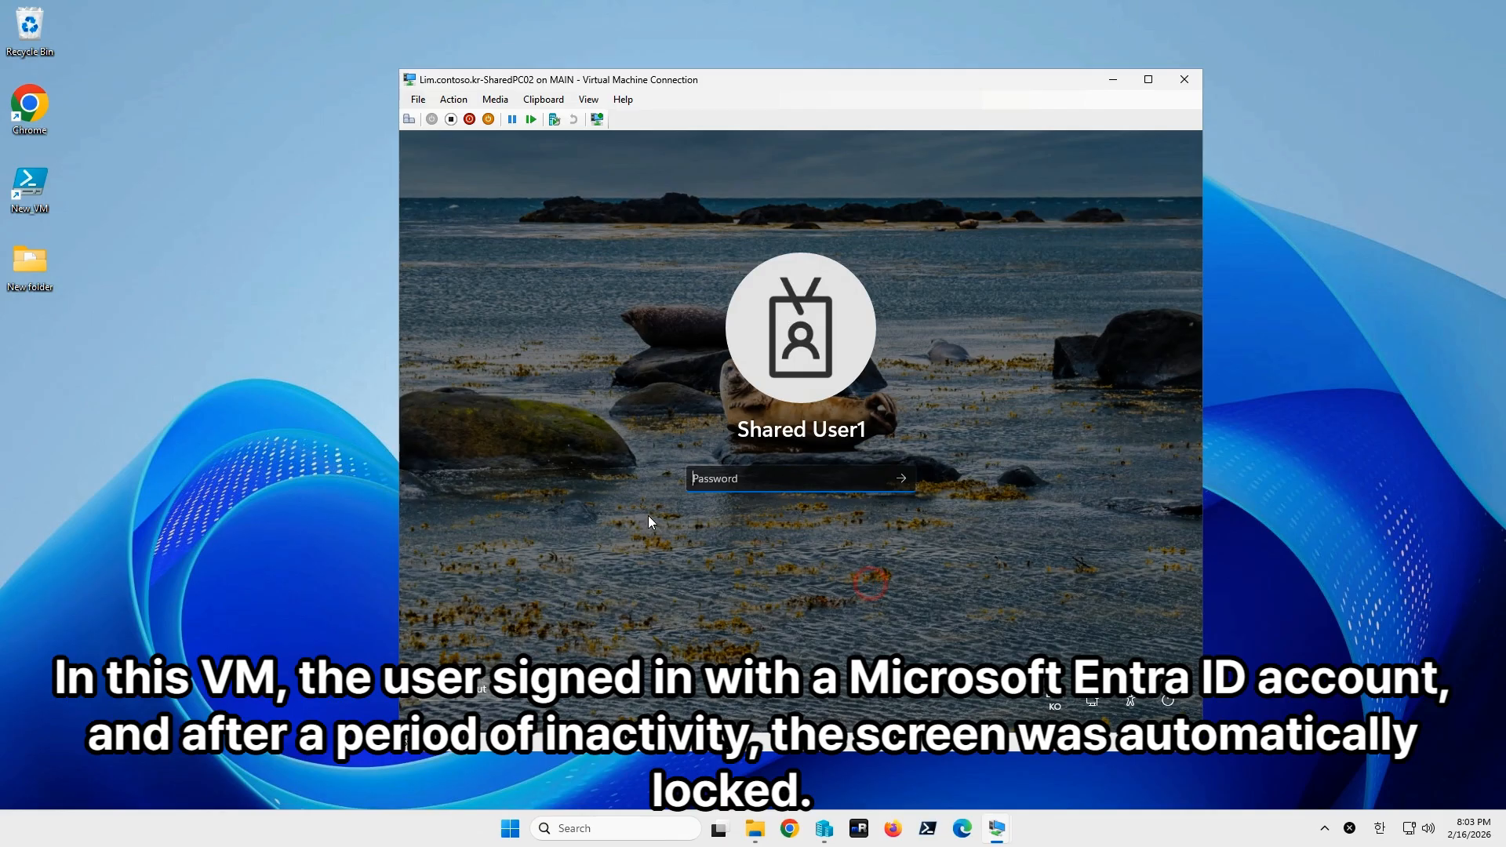
left_click(452, 698)
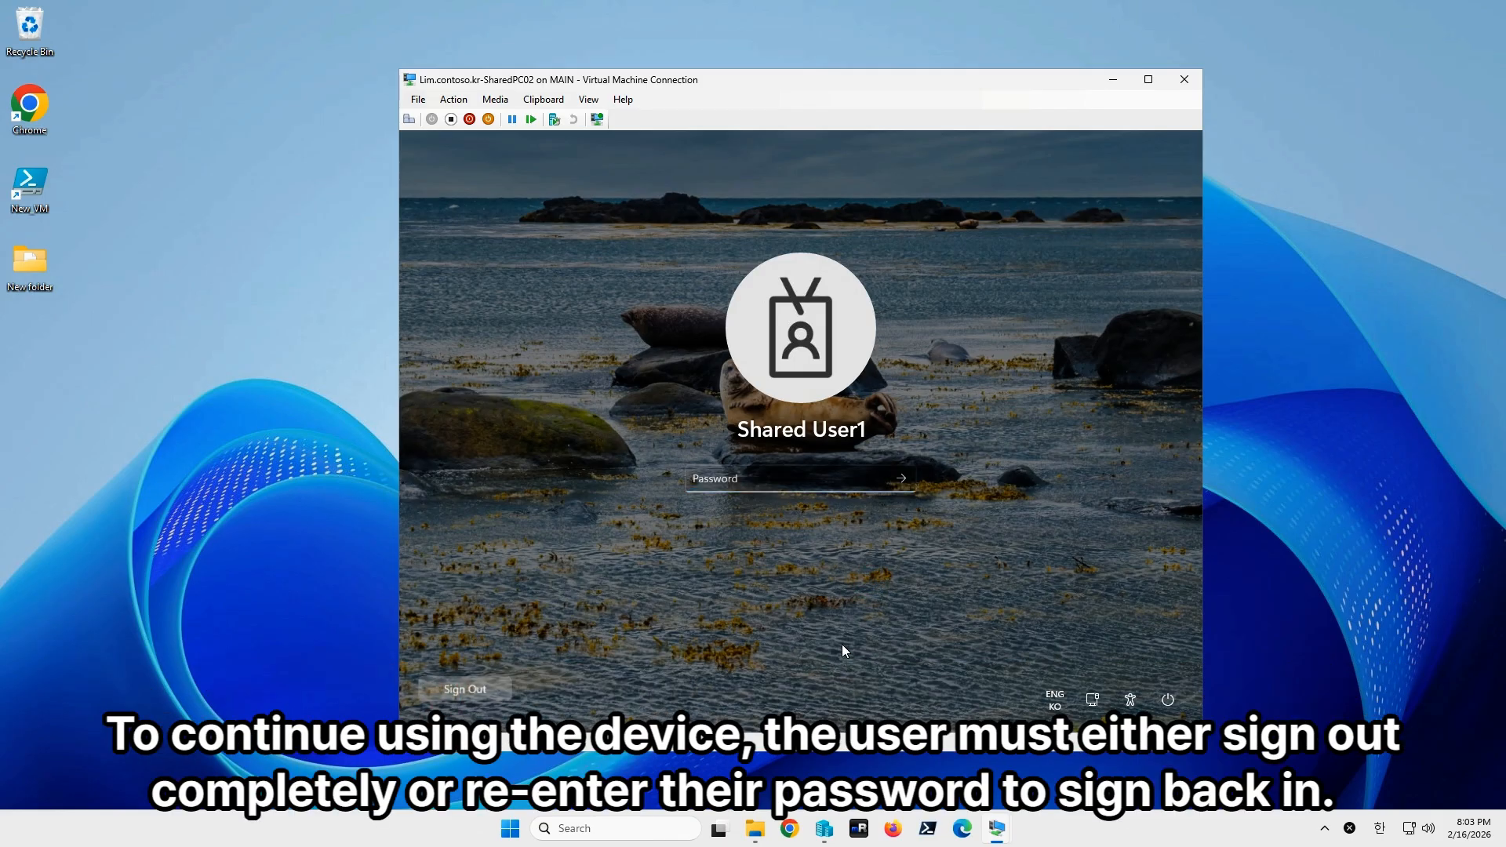
left_click(483, 695)
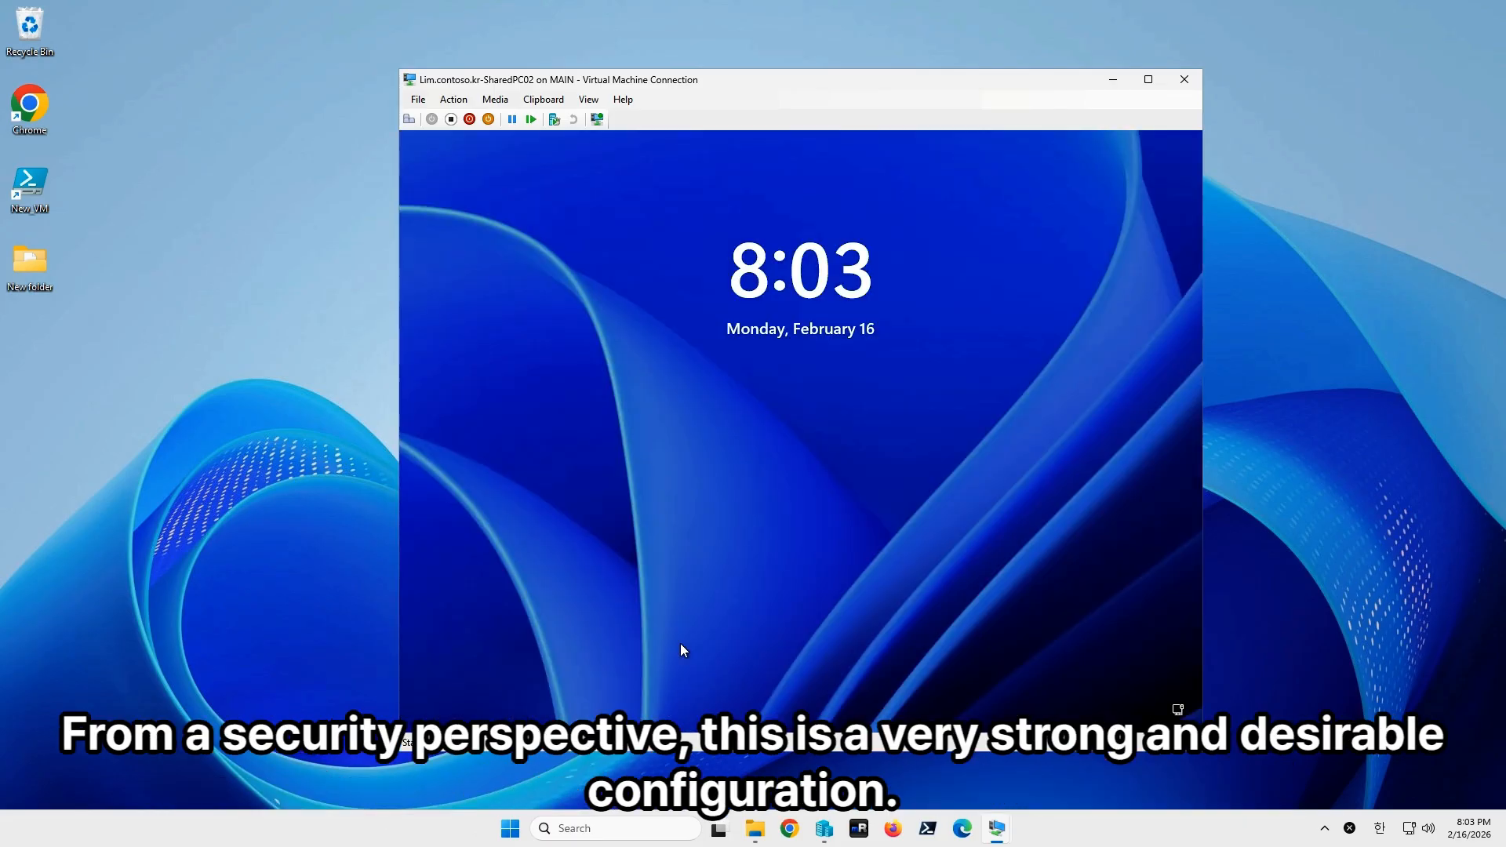
Choose the Guest account on SharedPC02's sign-in screen and sign in.
left_click(680, 643)
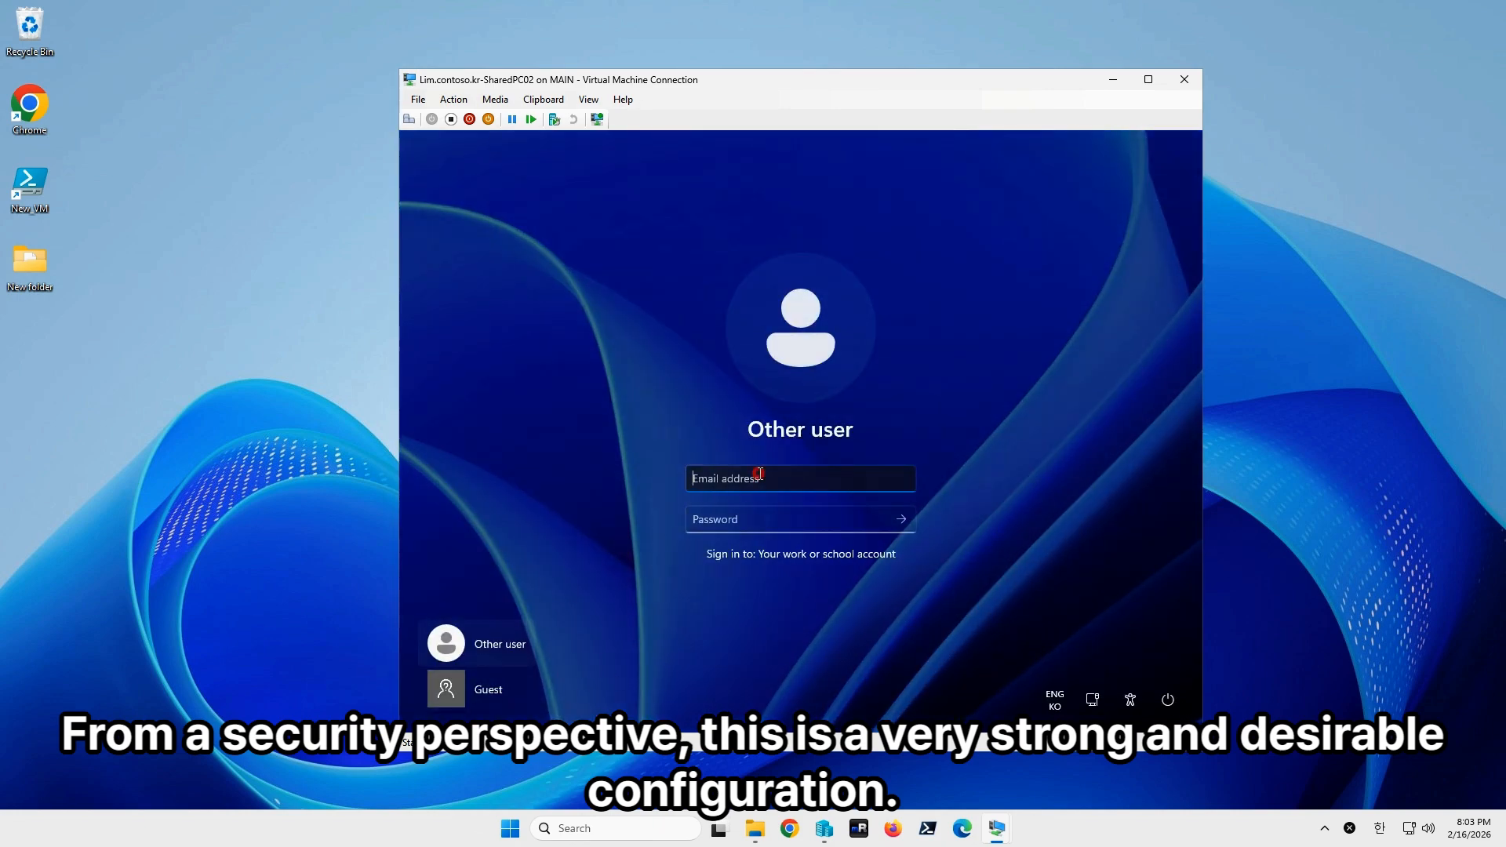
left_click(496, 687)
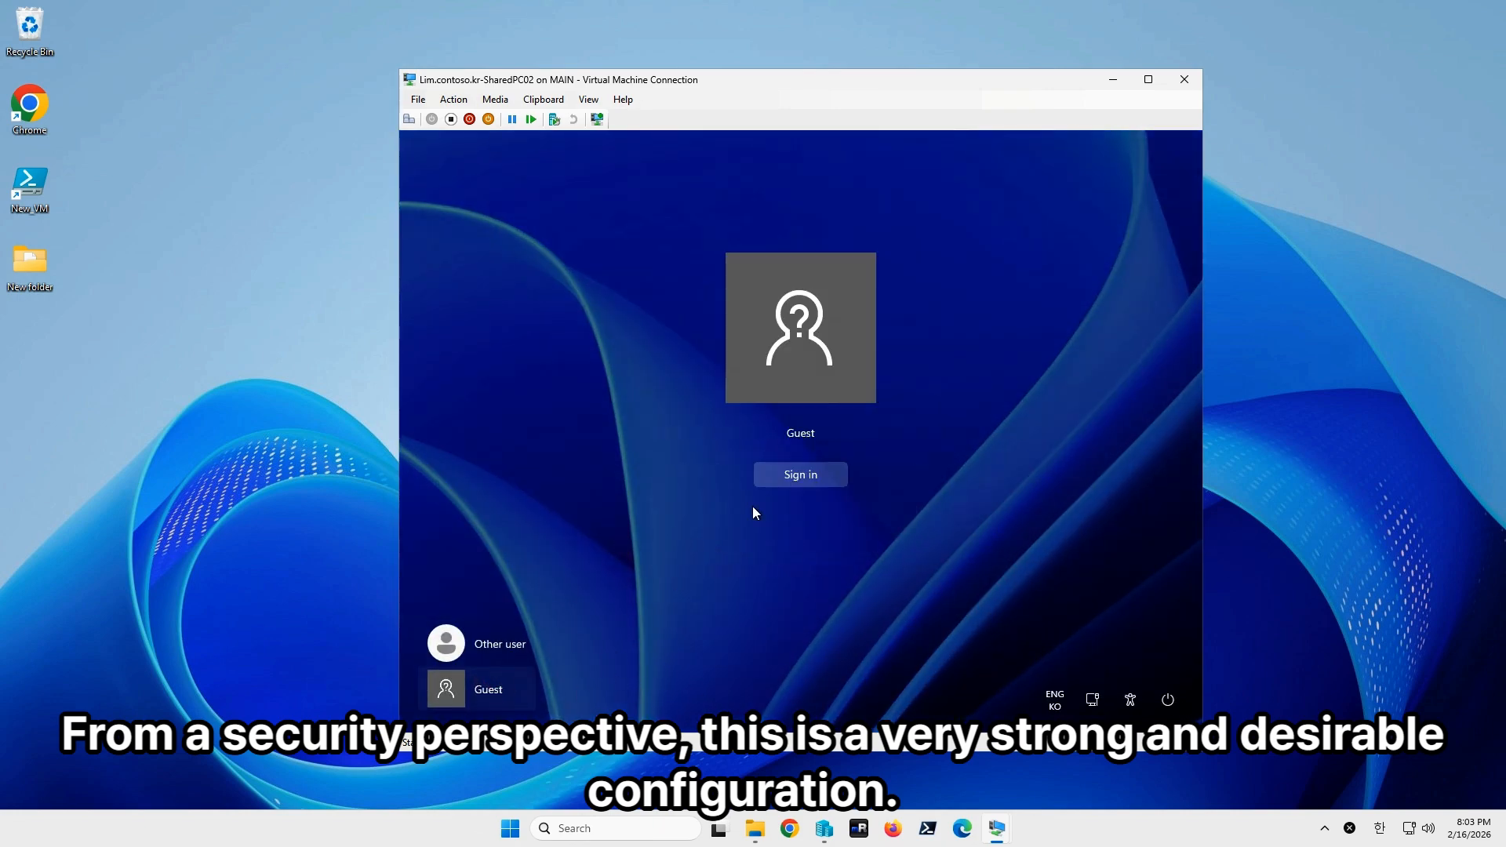
left_click(493, 658)
left_click(478, 699)
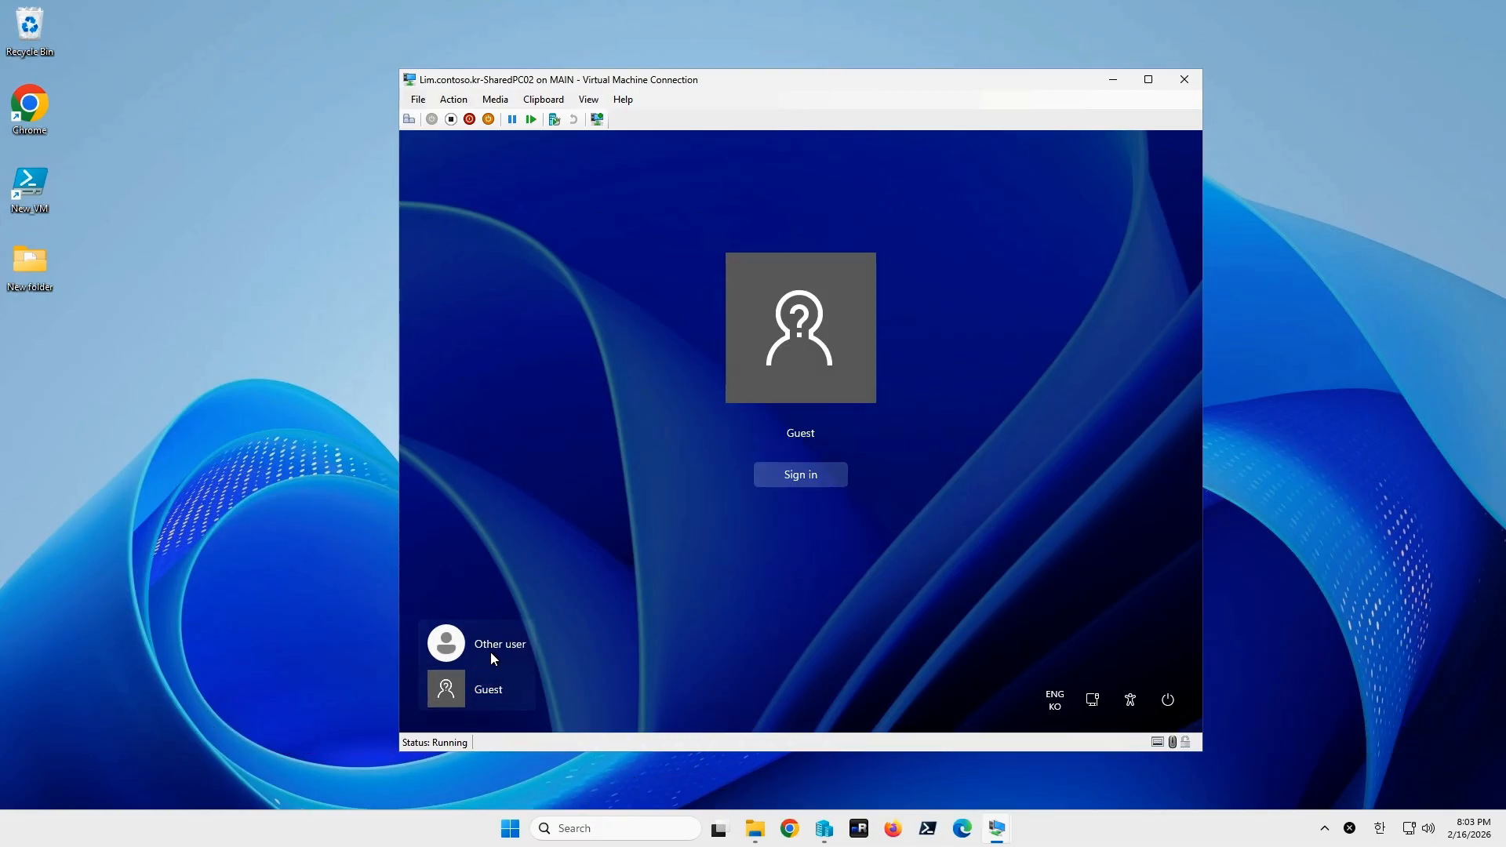
left_click(802, 474)
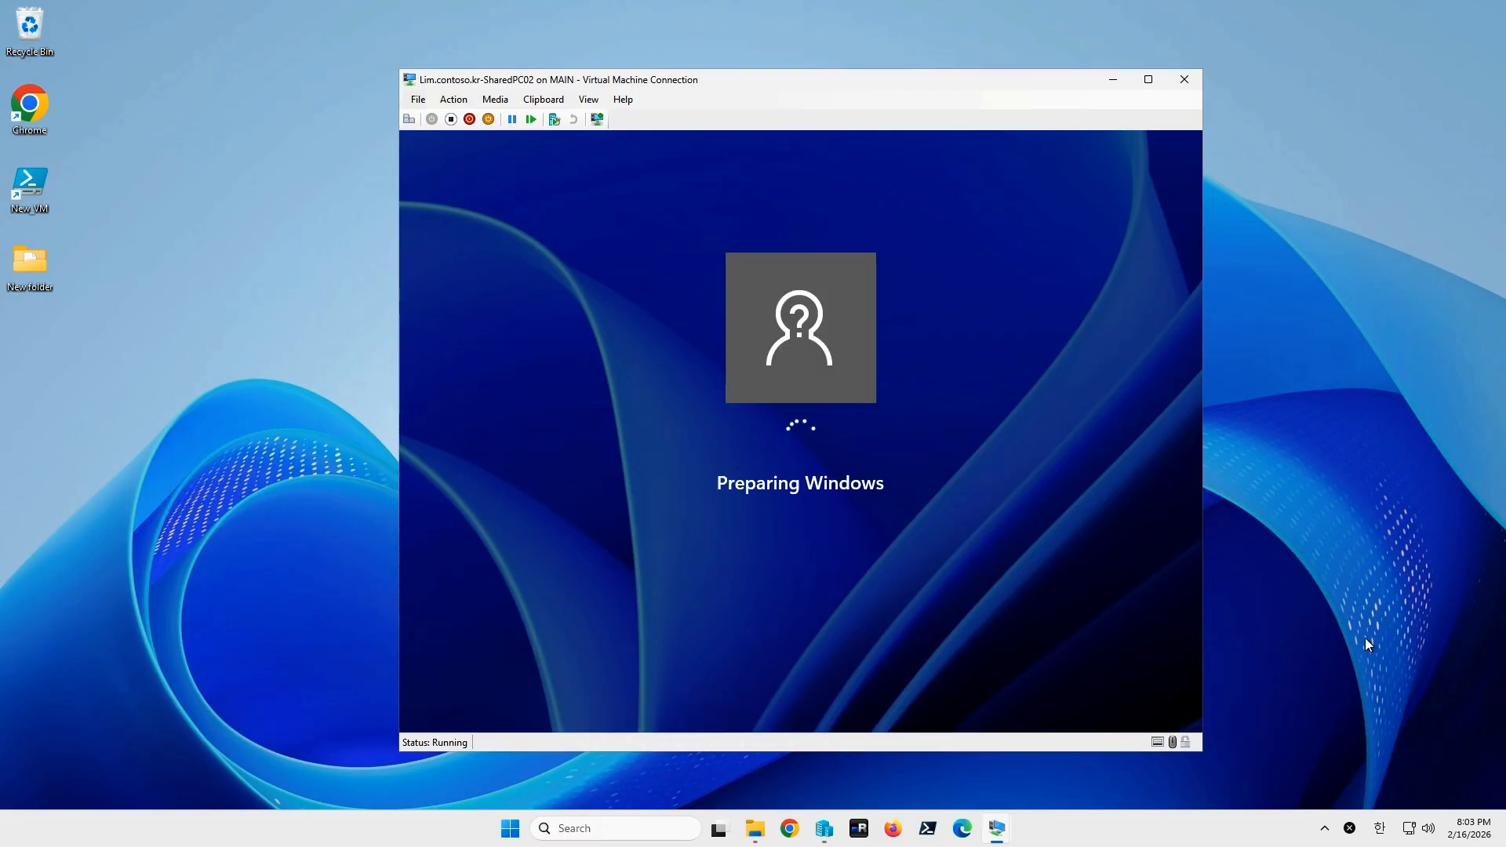
Open File Explorer in the sharedPC01 guest session, and launch then minimize Notepad in SharedPC02.
mouse_move(995, 832)
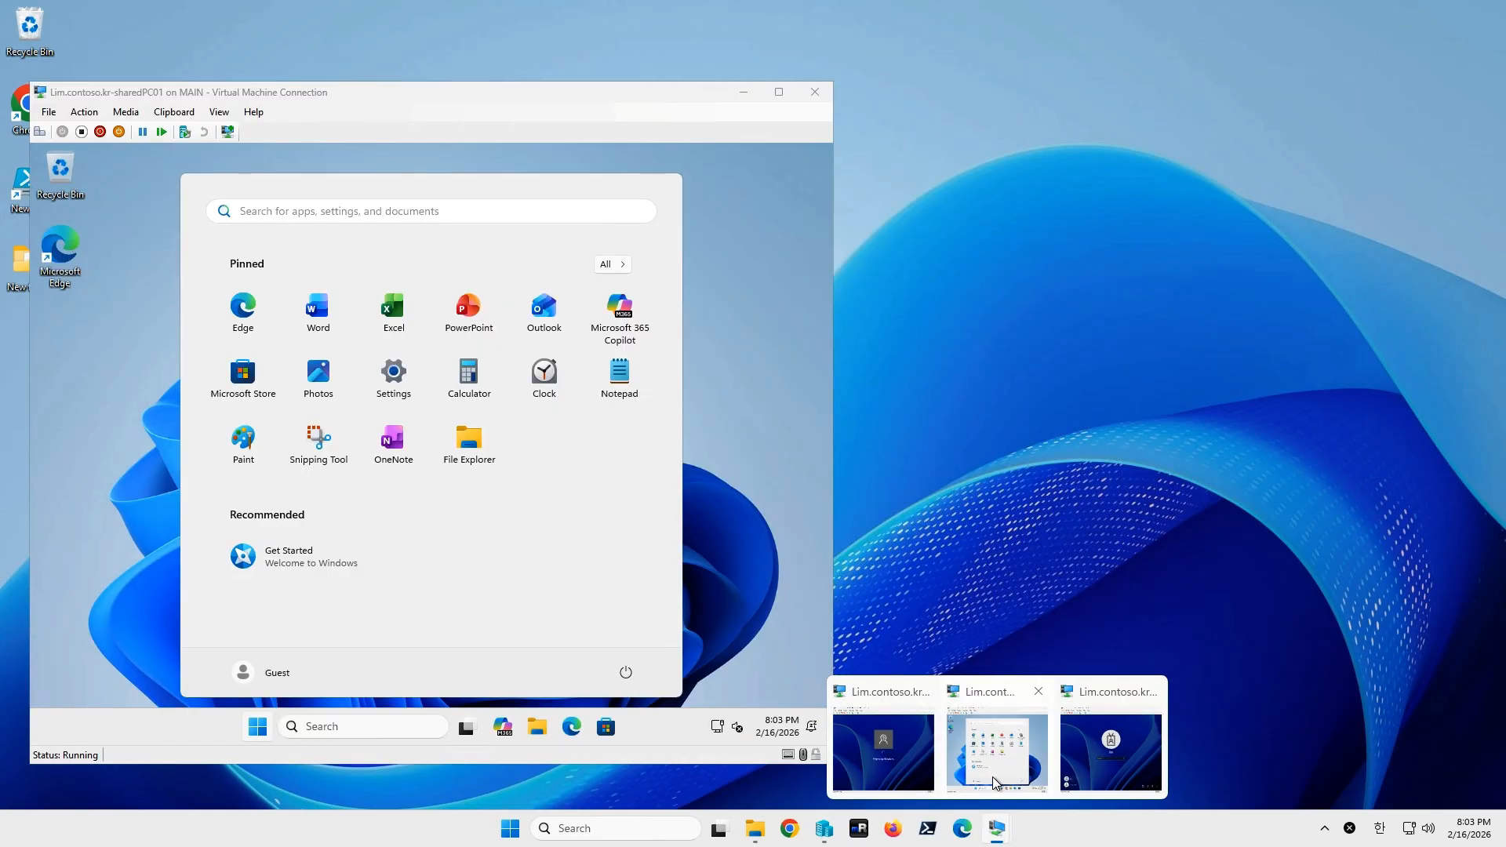
left_click(991, 776)
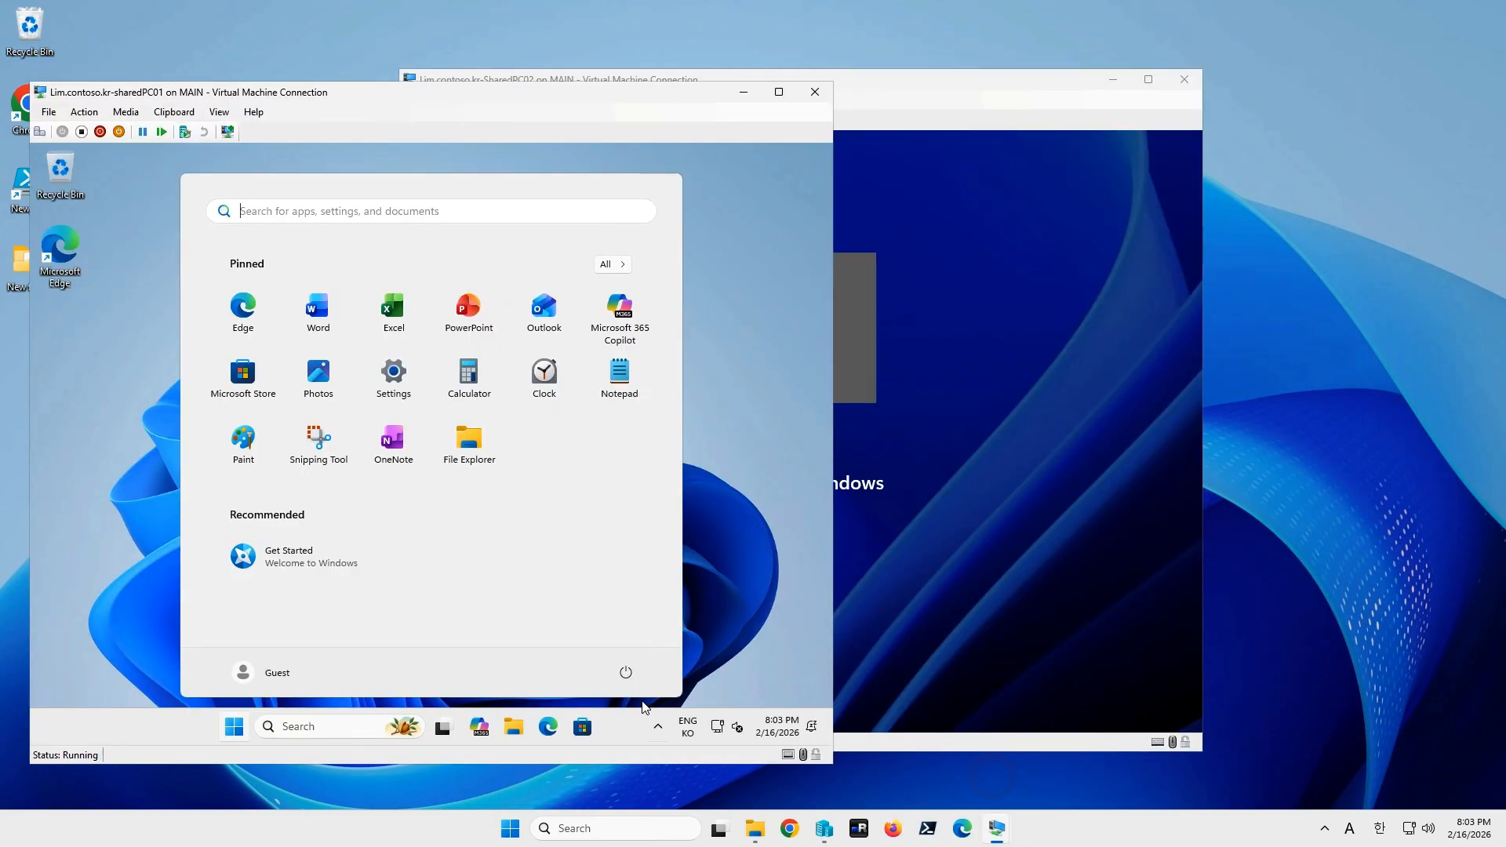
left_click(514, 733)
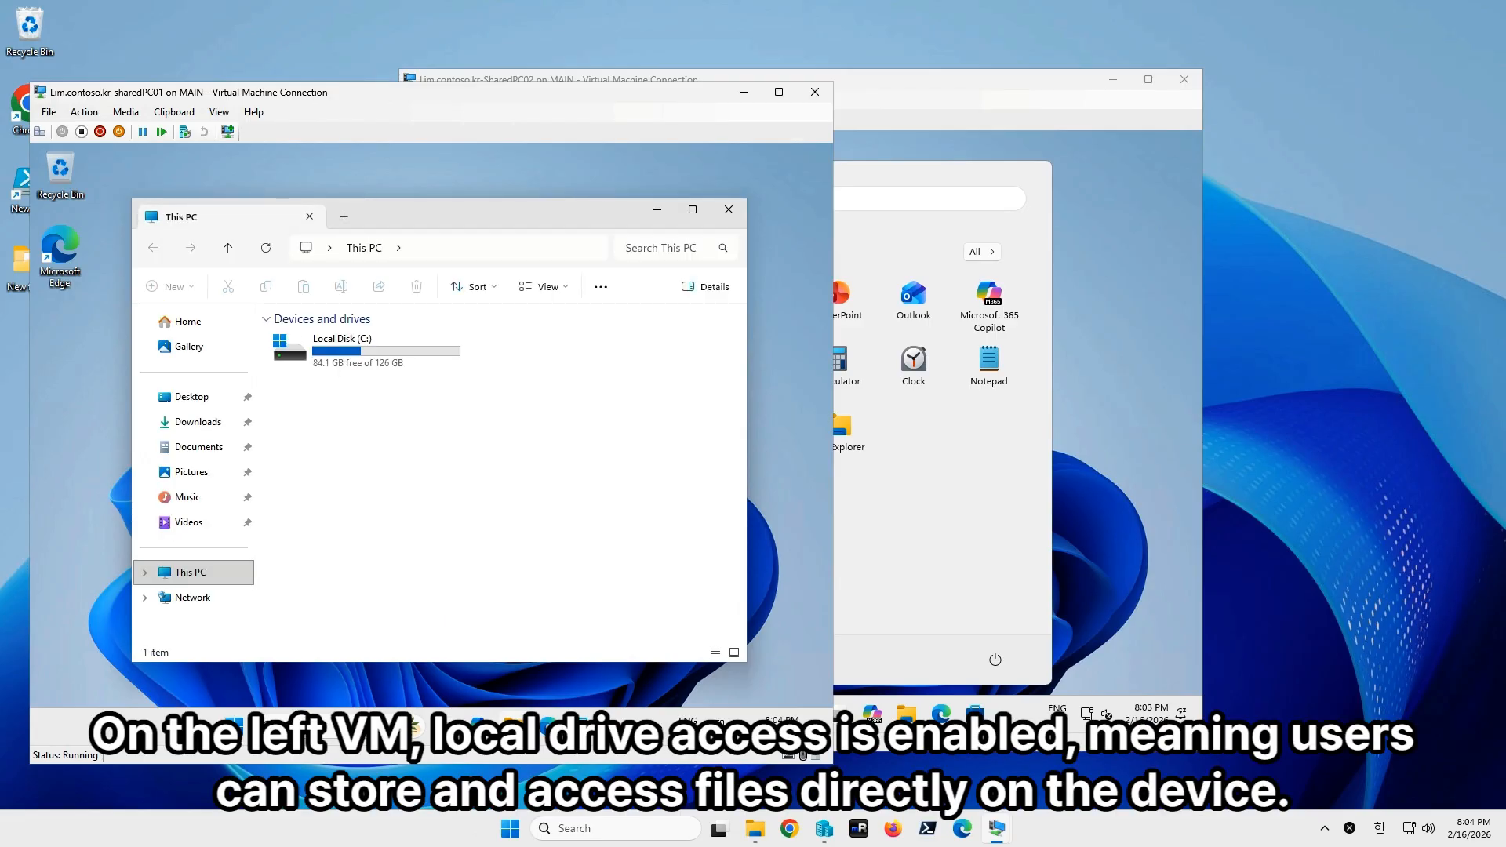
left_click(1024, 393)
left_click(1085, 394)
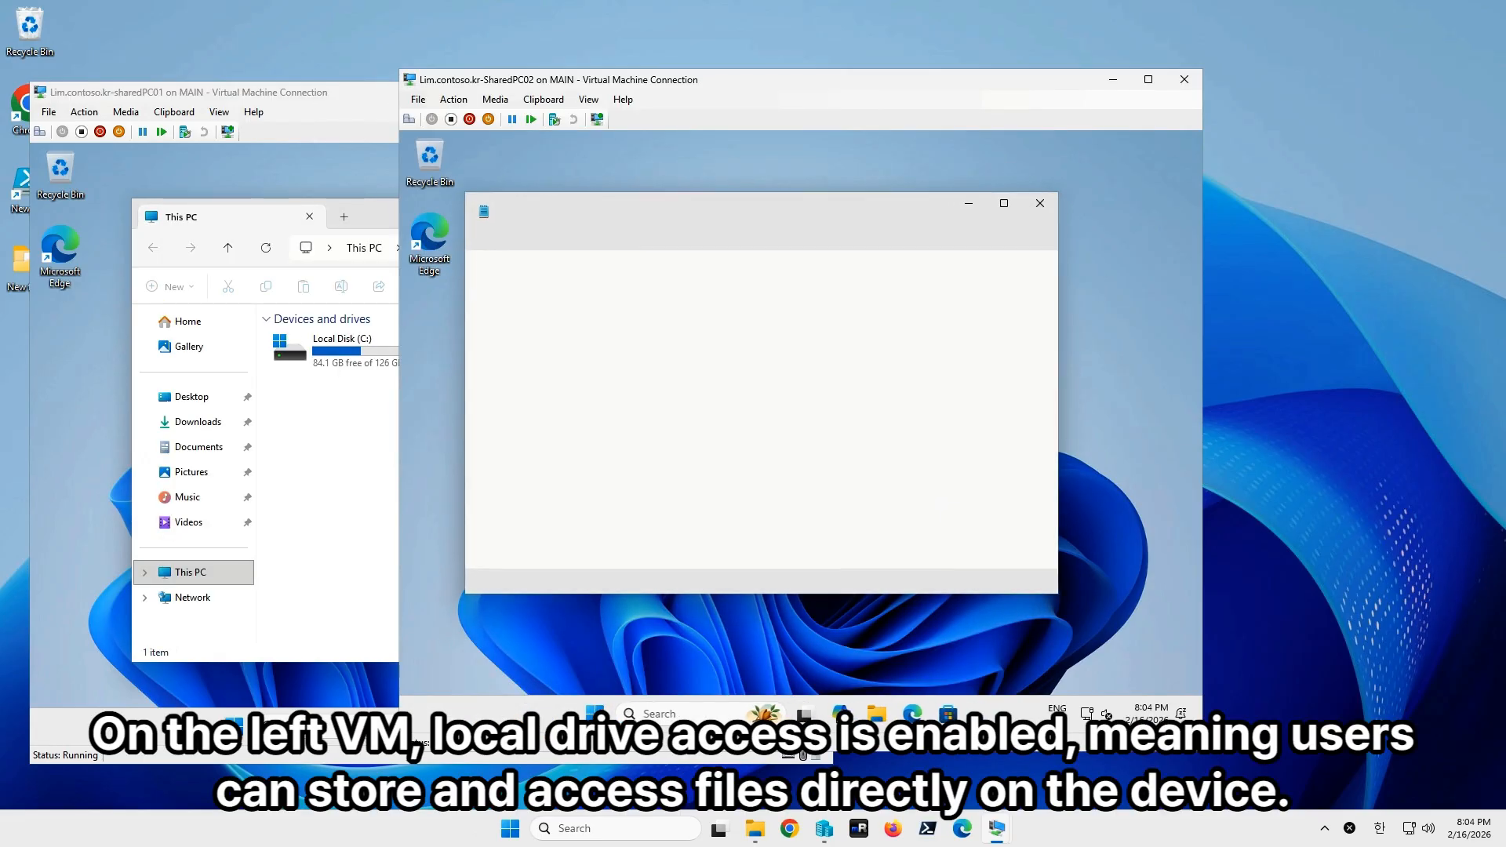
left_click(850, 362)
left_click(968, 204)
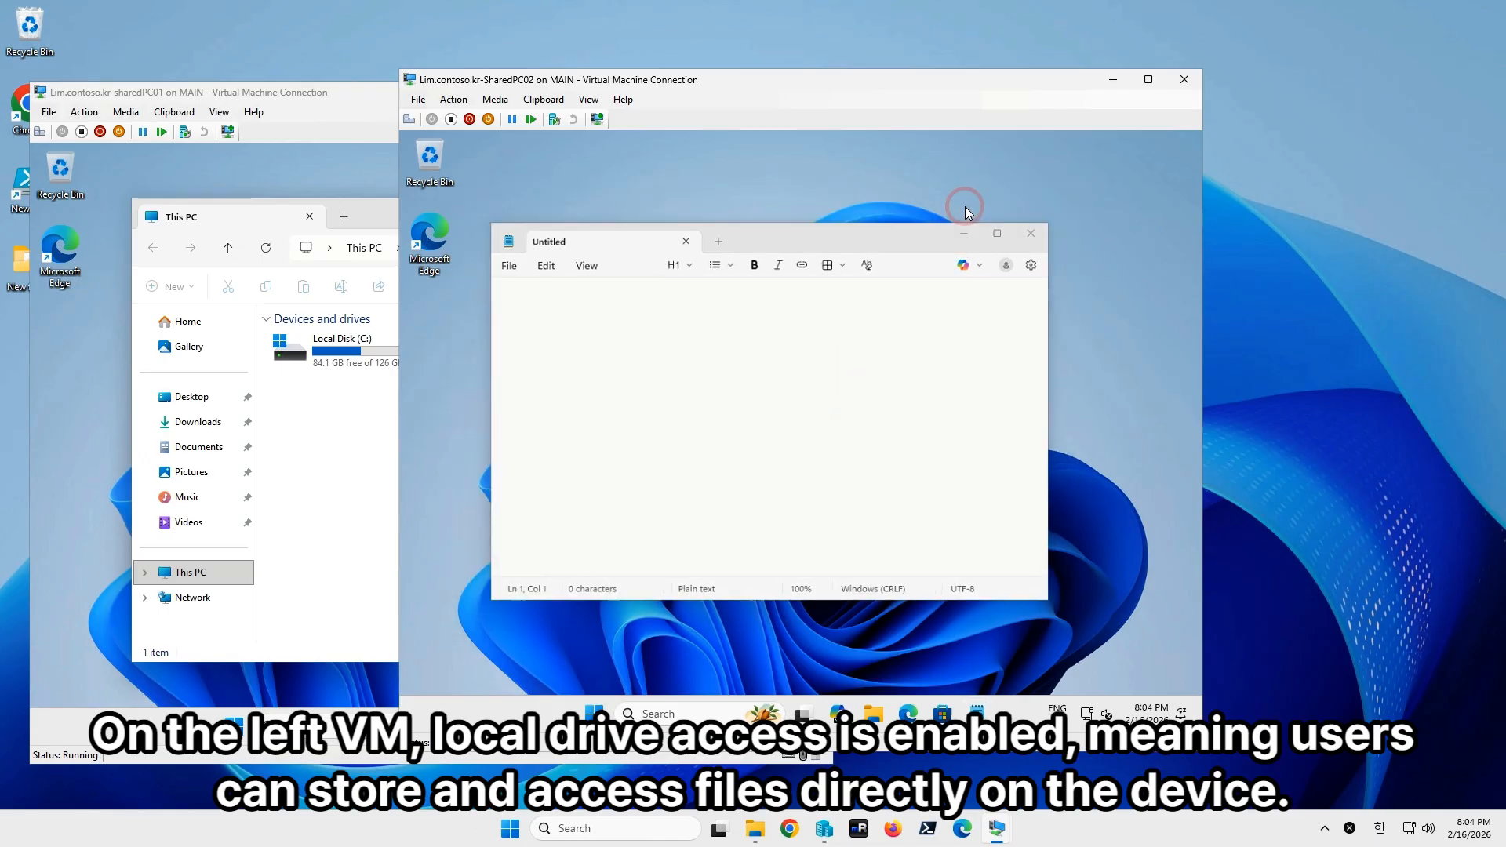
Open File Explorer in SharedPC02 and view its empty Downloads folder.
left_click(321, 489)
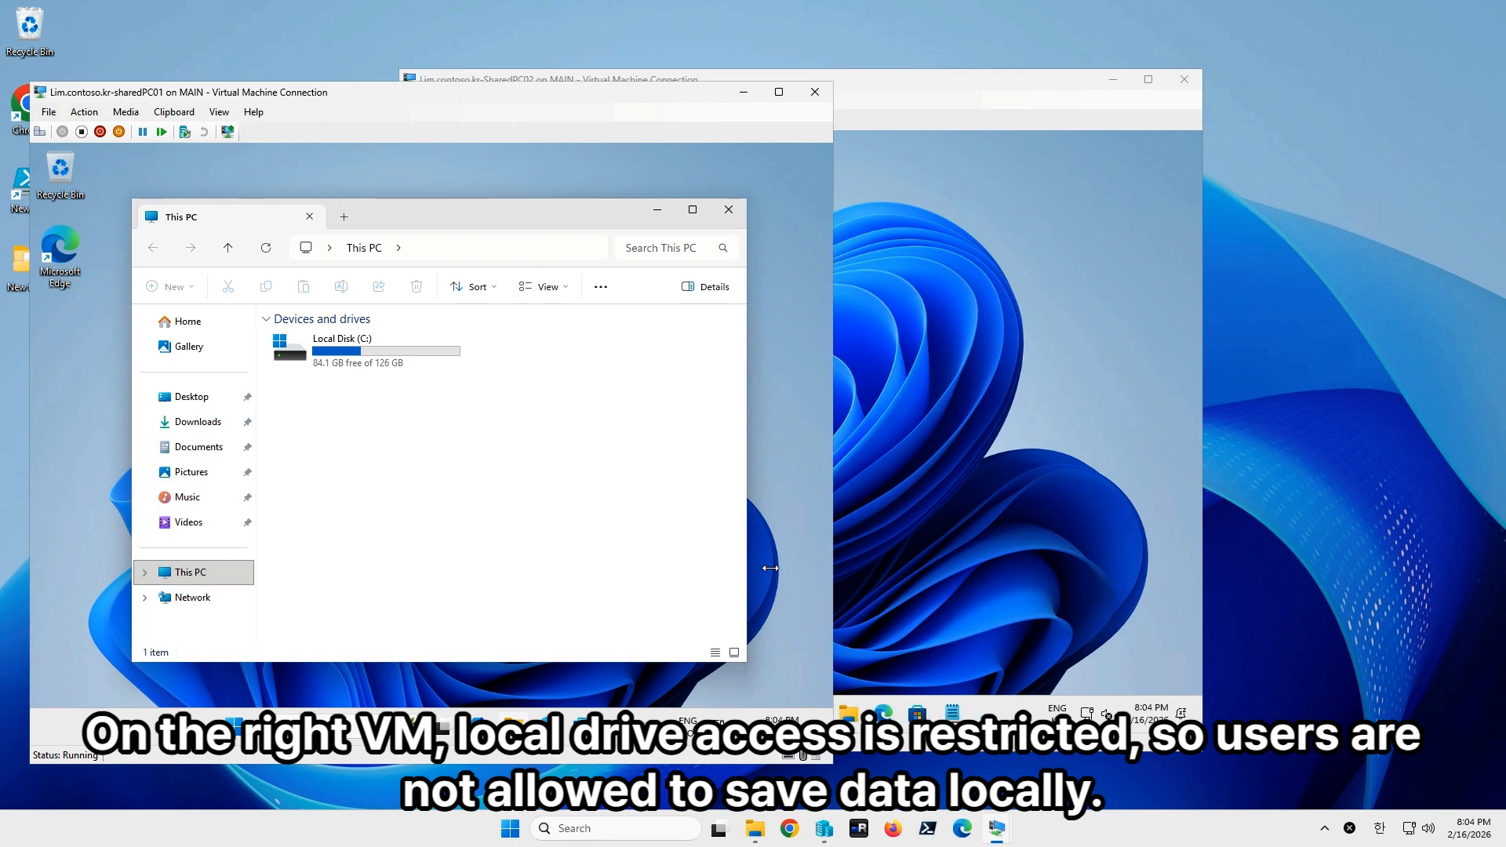
left_click(878, 525)
left_click(849, 716)
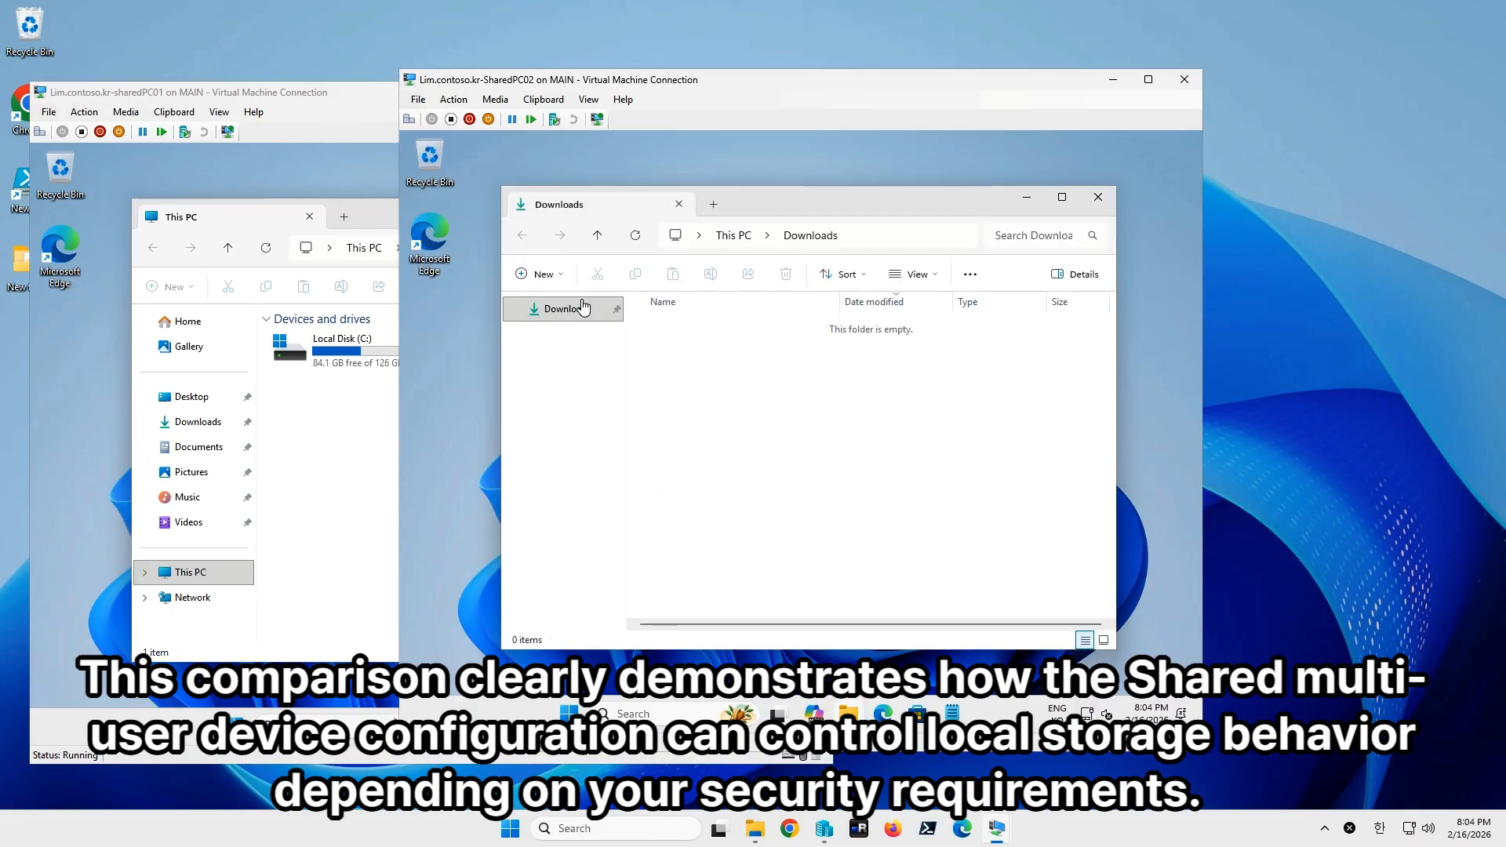
left_click(577, 318)
Dismiss the SharedPC03 lock screen to its sign-in and minimize that window.
left_click(569, 716)
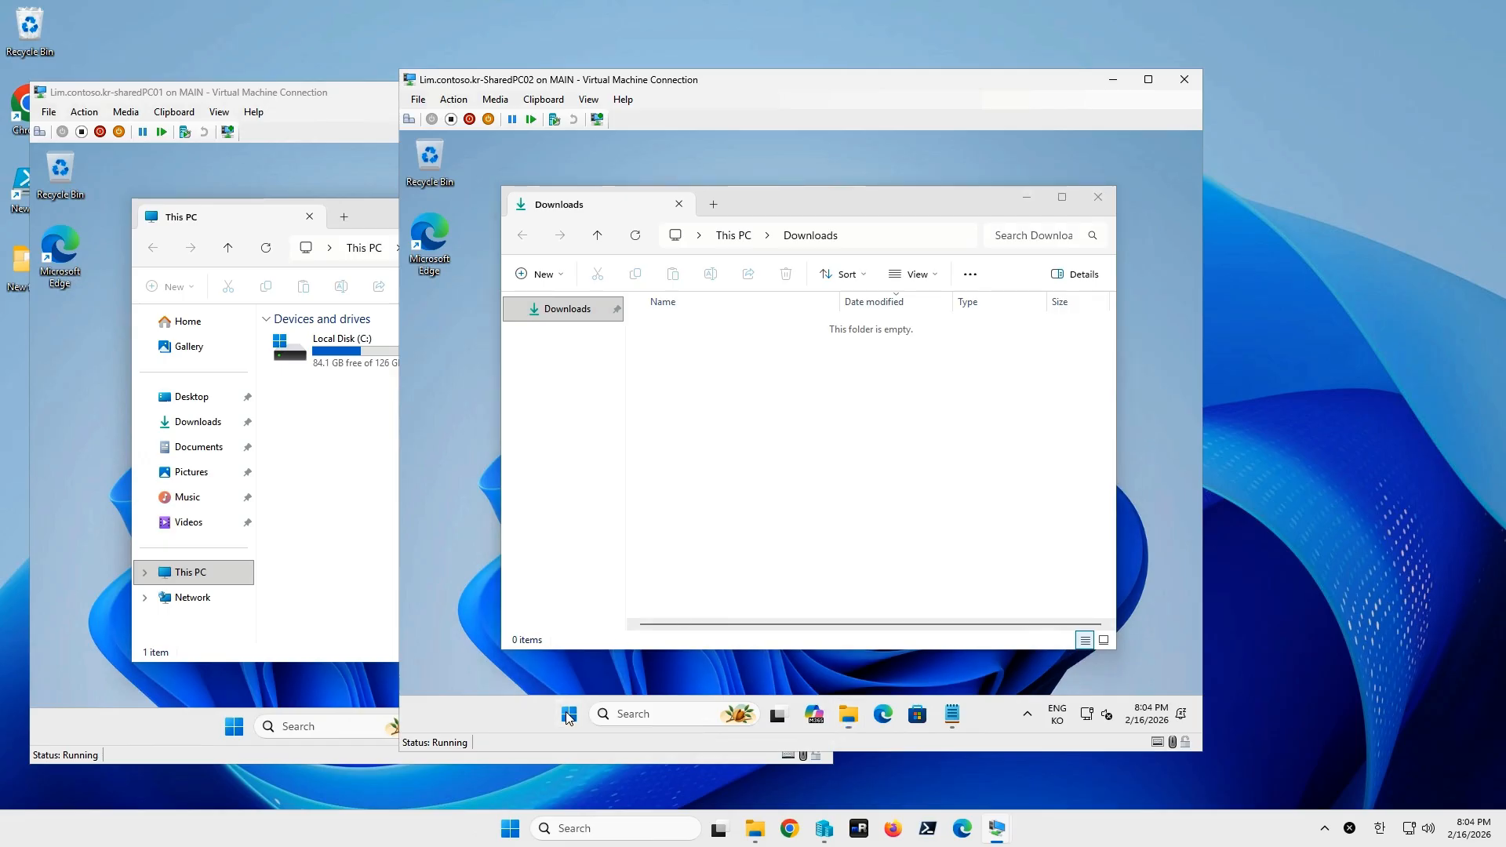
right_click(569, 716)
left_click(863, 494)
mouse_move(996, 828)
left_click(1126, 746)
left_click(794, 618)
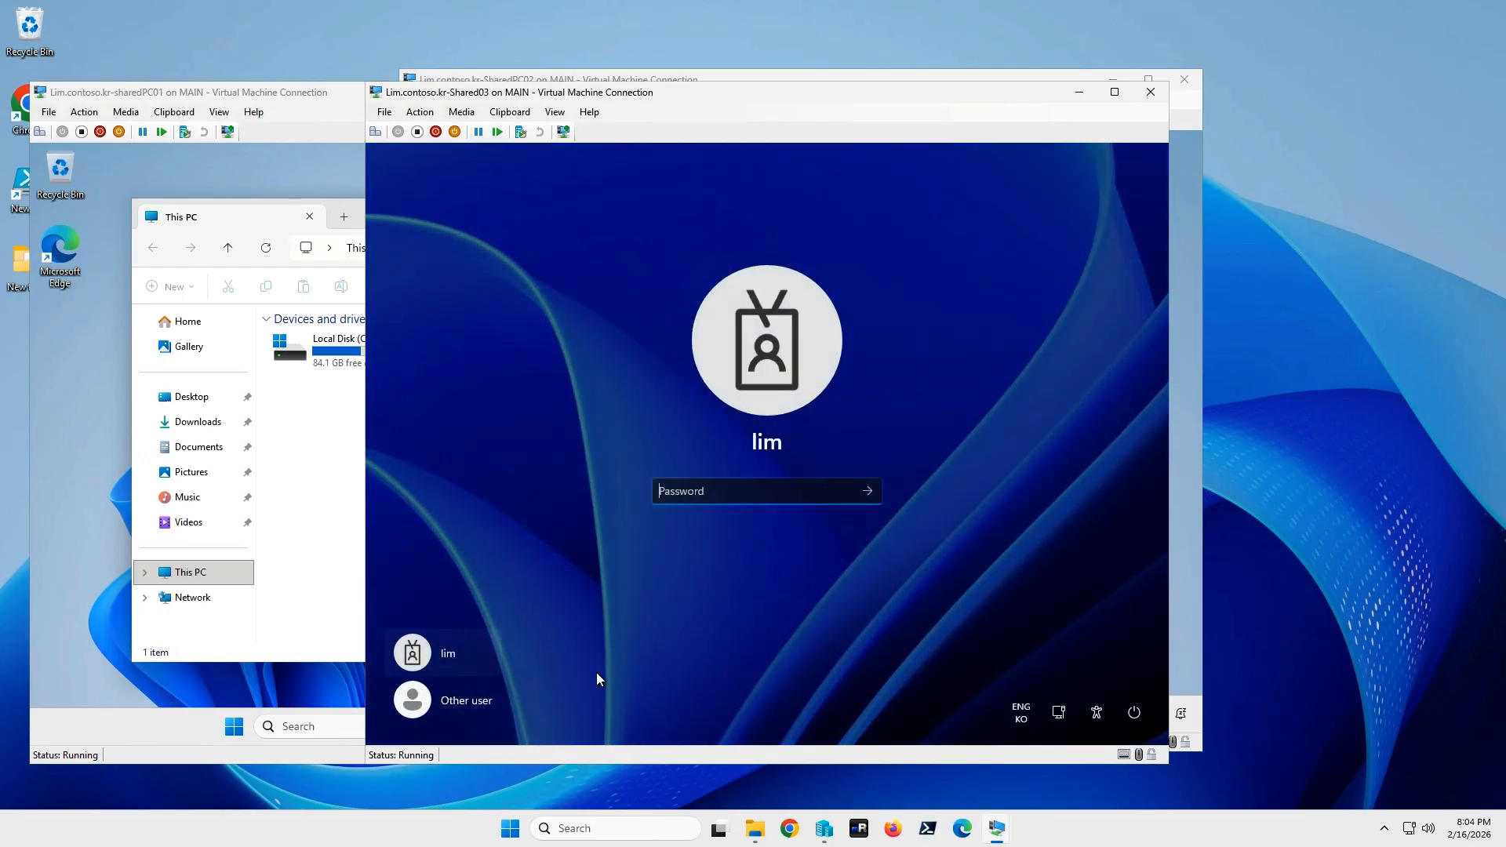
left_click(1078, 93)
Sign the guest out of both SharedPC02 and sharedPC01 from the Start context menu.
right_click(570, 714)
mouse_move(597, 646)
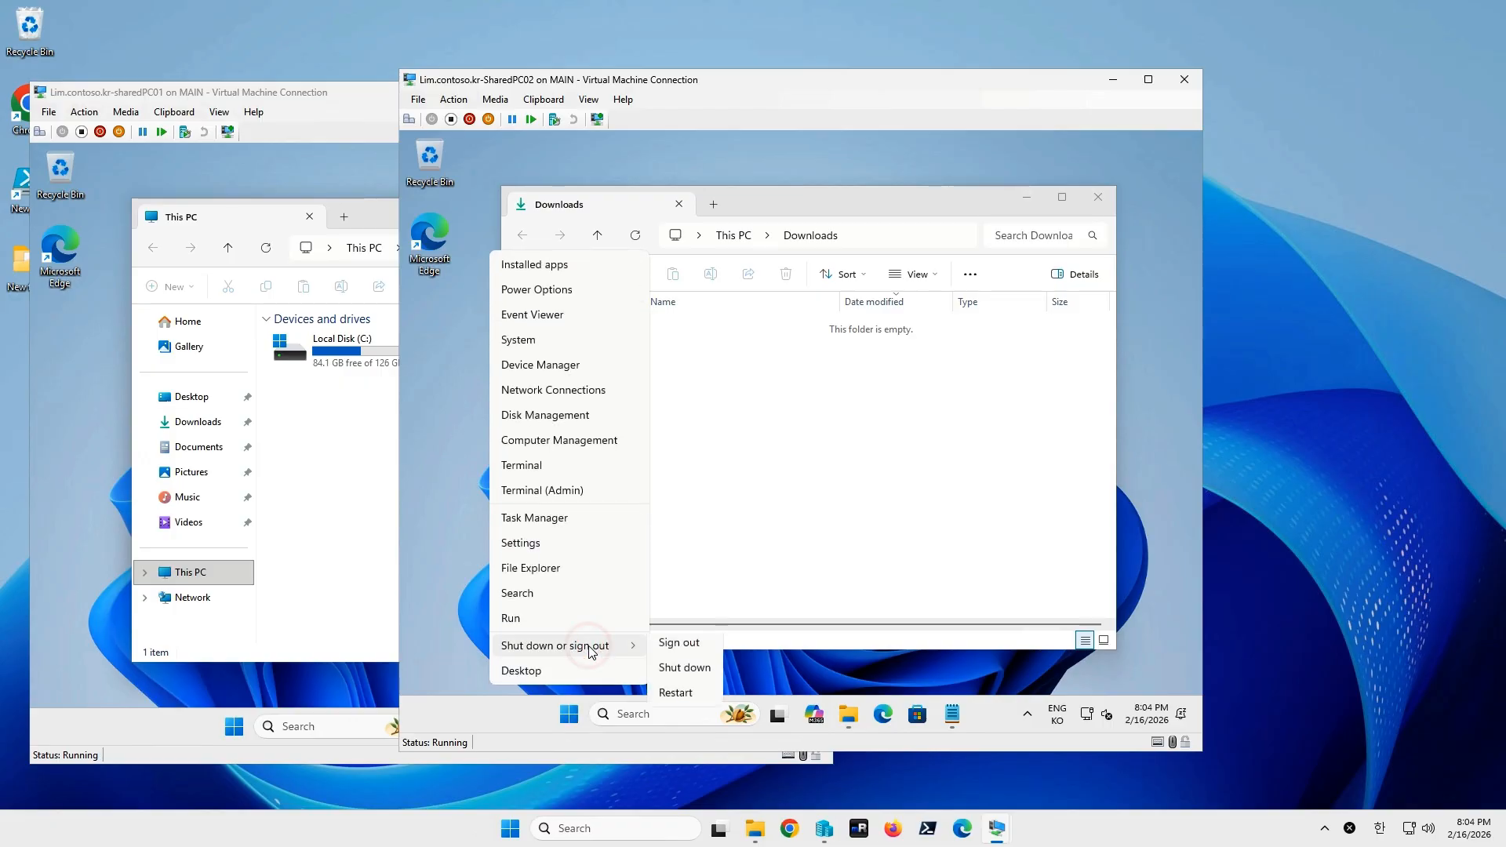
left_click(679, 648)
right_click(234, 726)
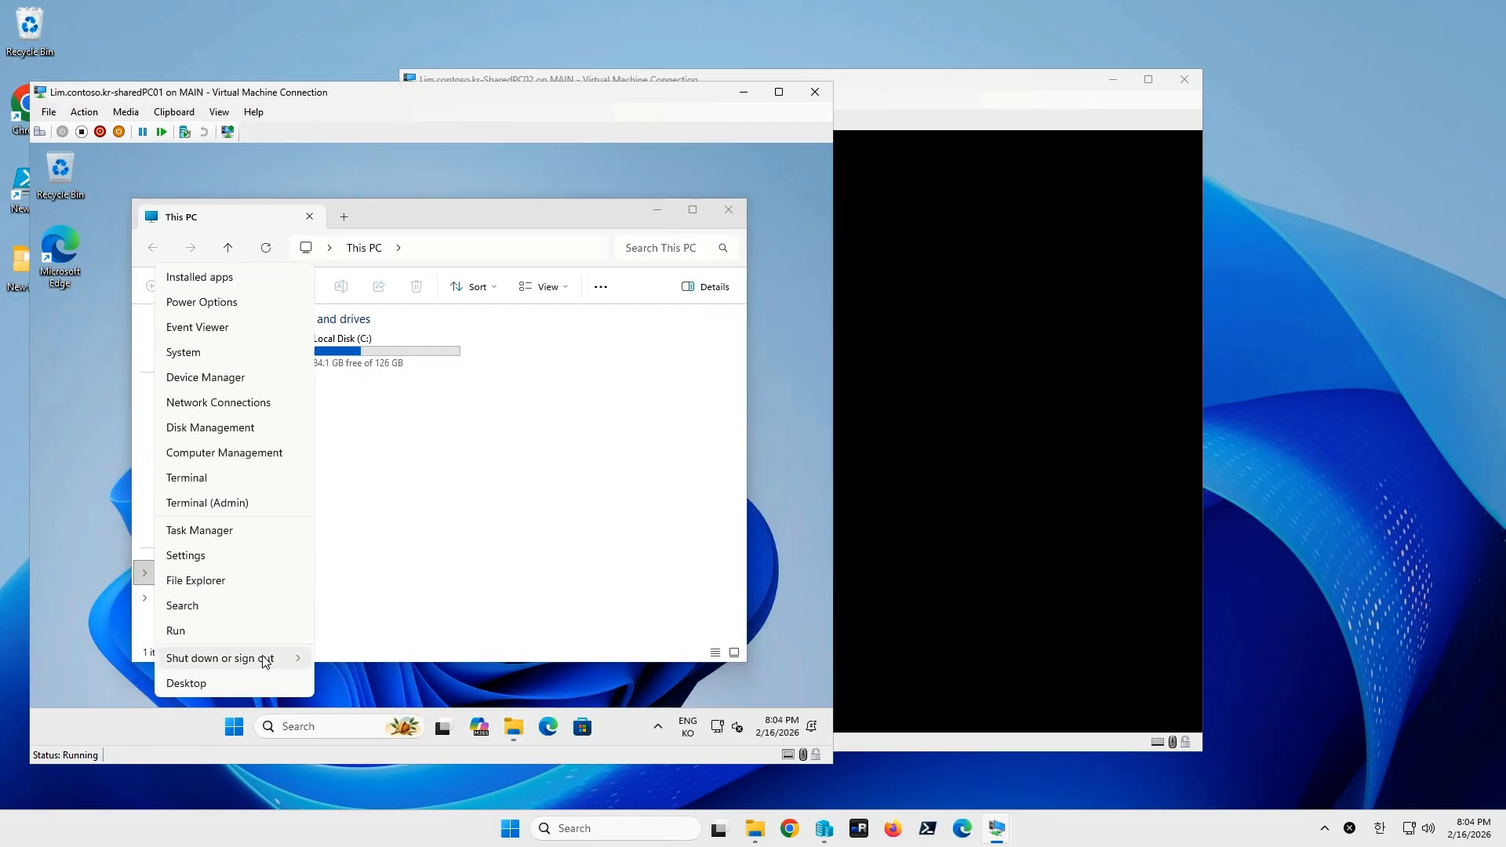
mouse_move(259, 659)
left_click(353, 662)
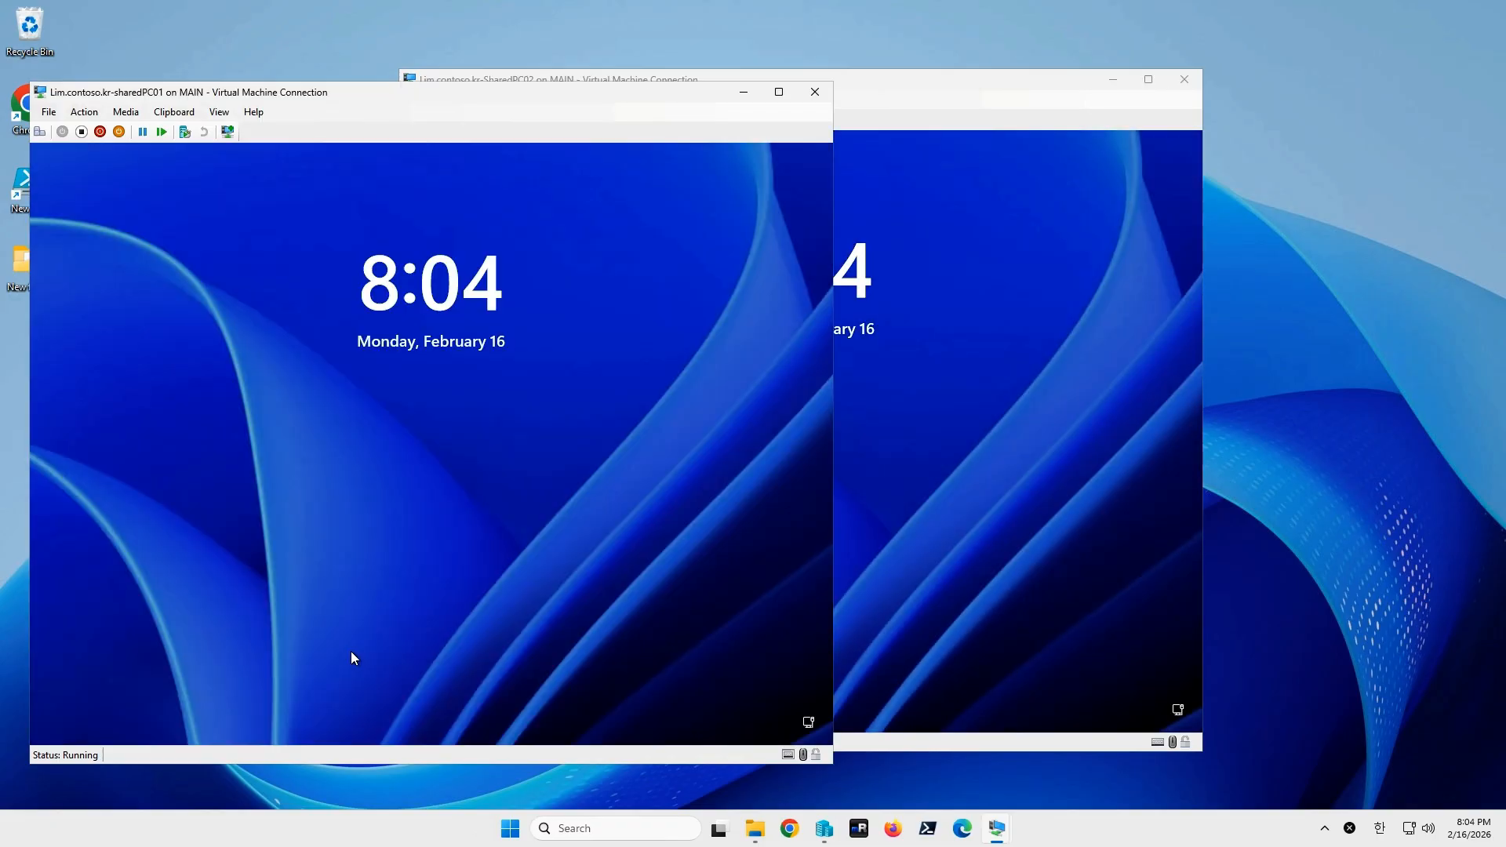
Select Guest on SharedPC02's sign-in screen and minimize the sharedPC01 window.
left_click(891, 521)
left_click(492, 690)
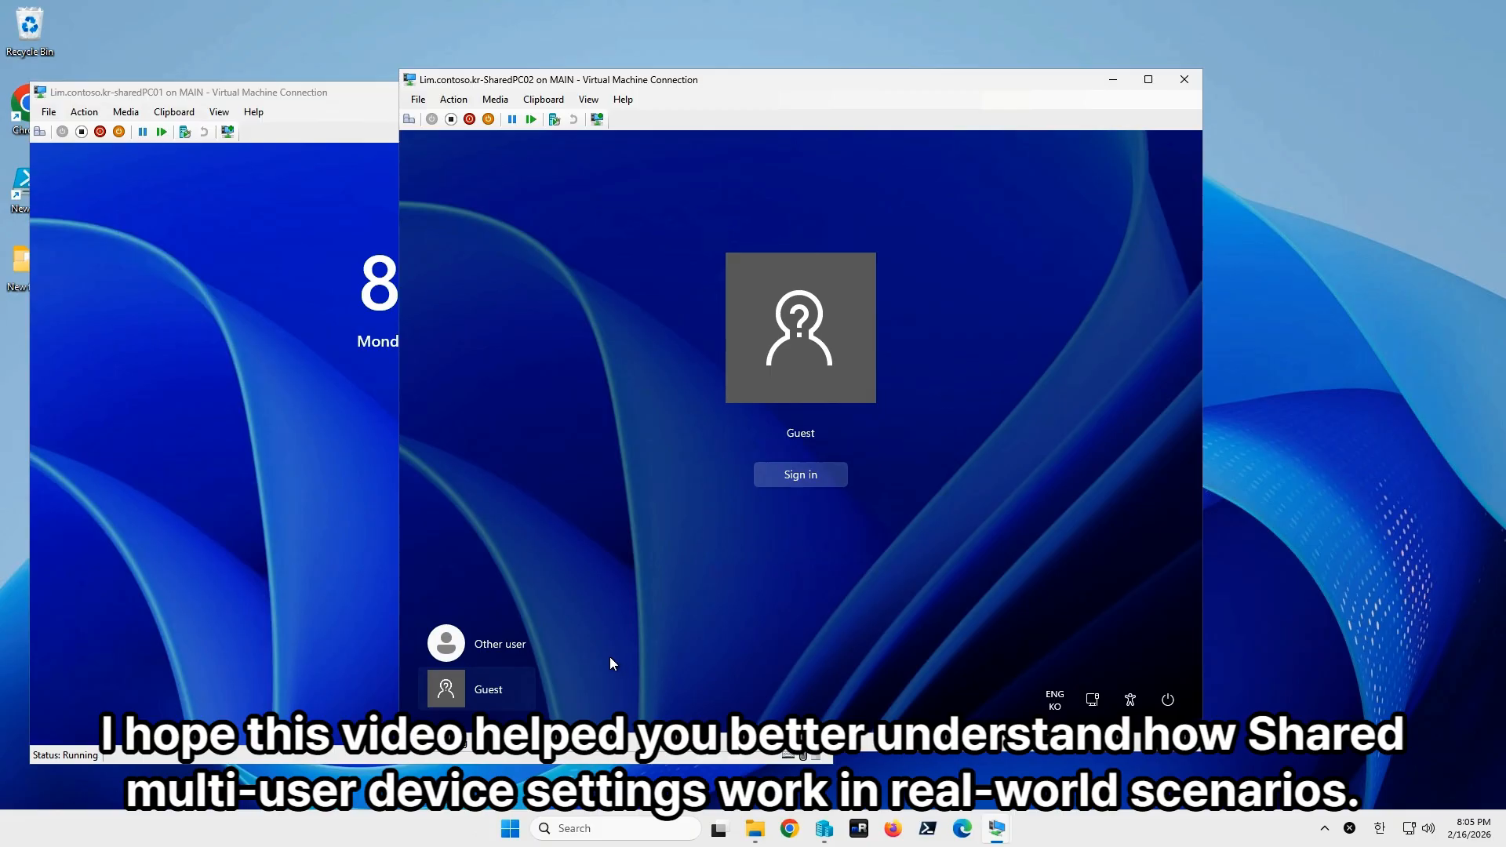
left_click(252, 336)
left_click(745, 93)
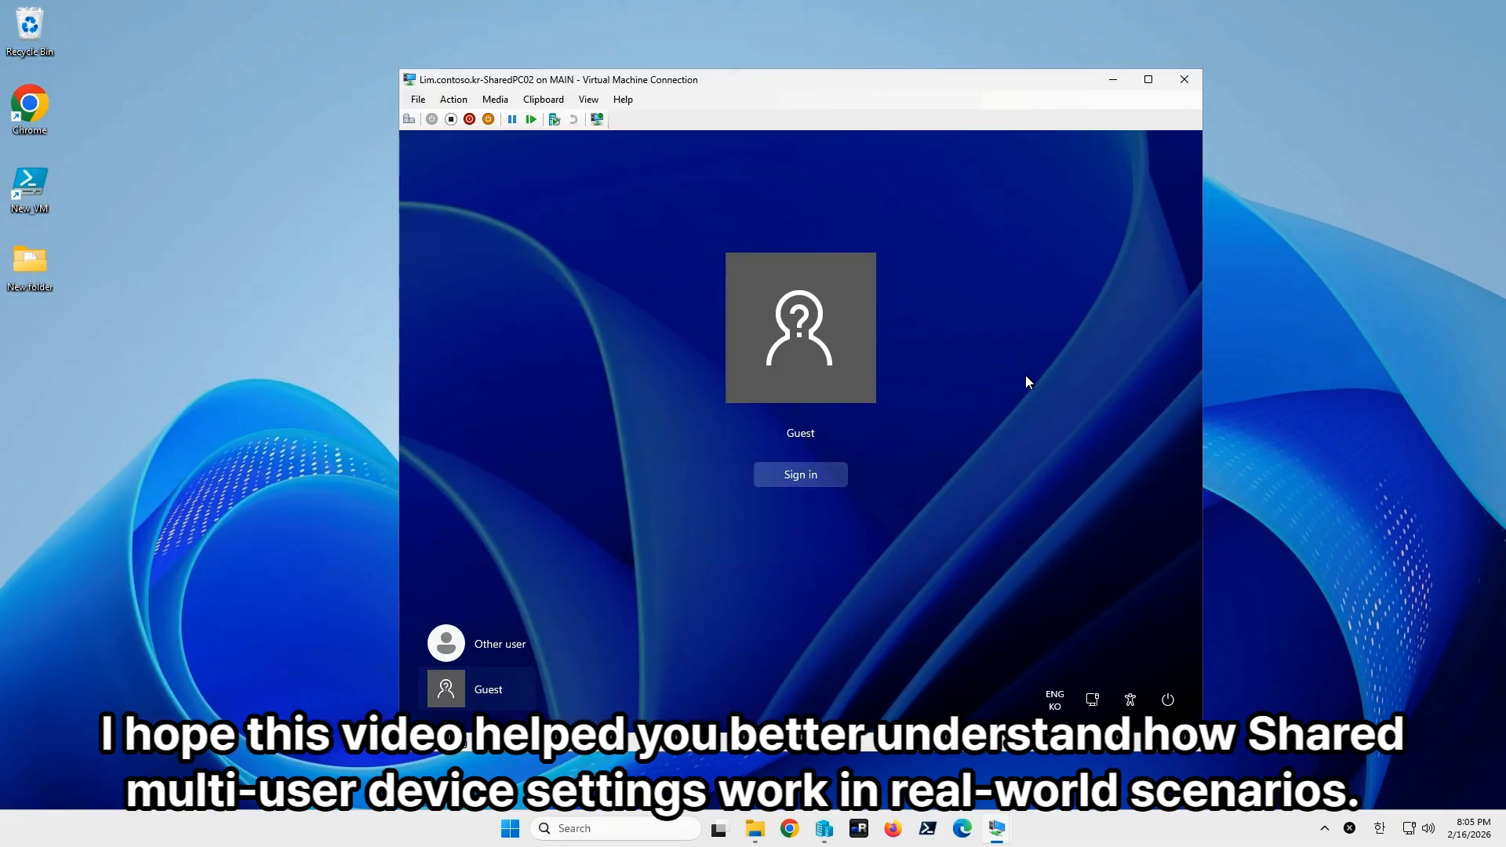